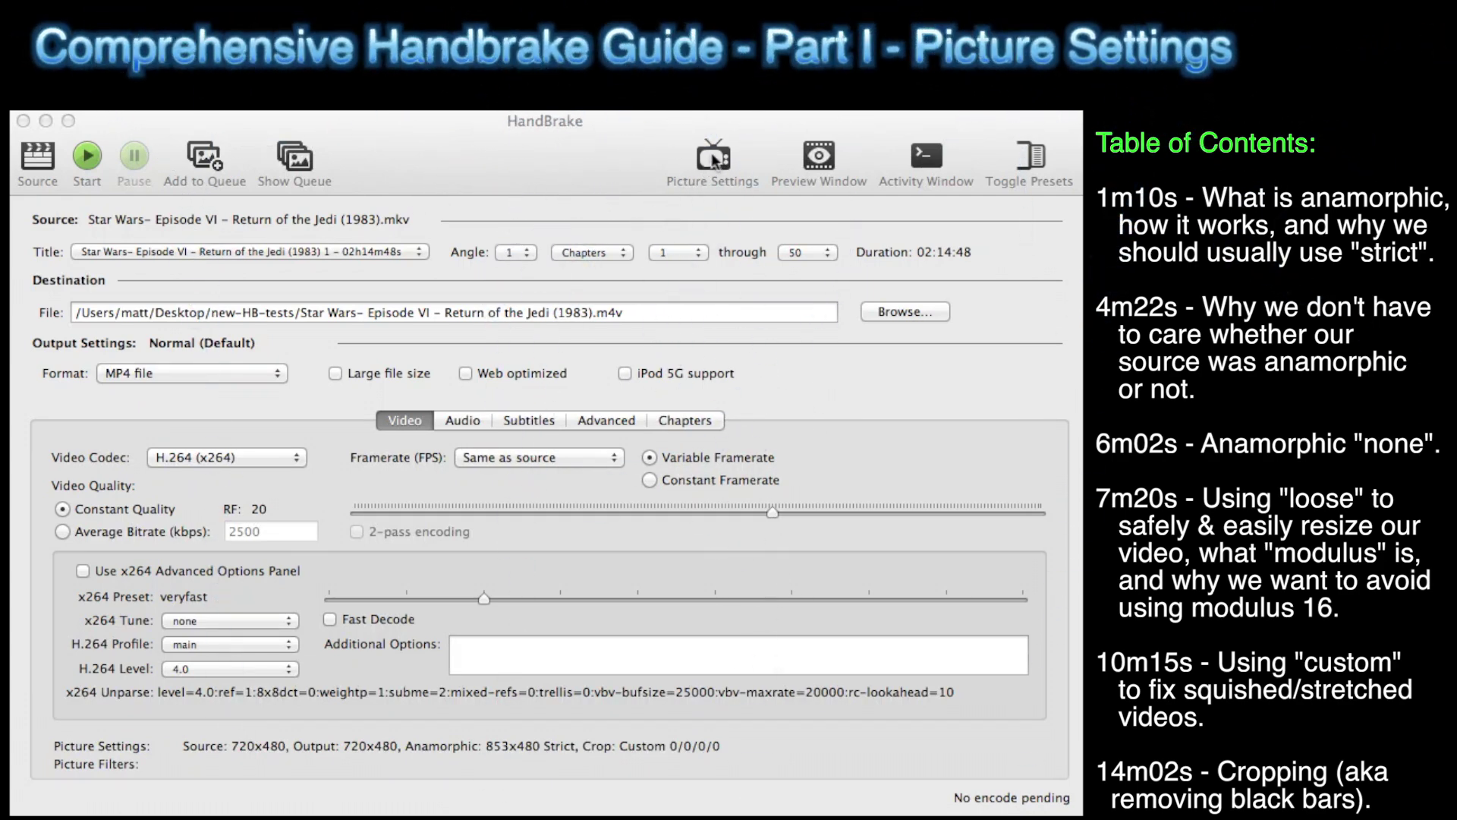
# Look over the picture settings in the Windows version of HandBrake, clearing its window away when finished
pyautogui.click(716, 157)
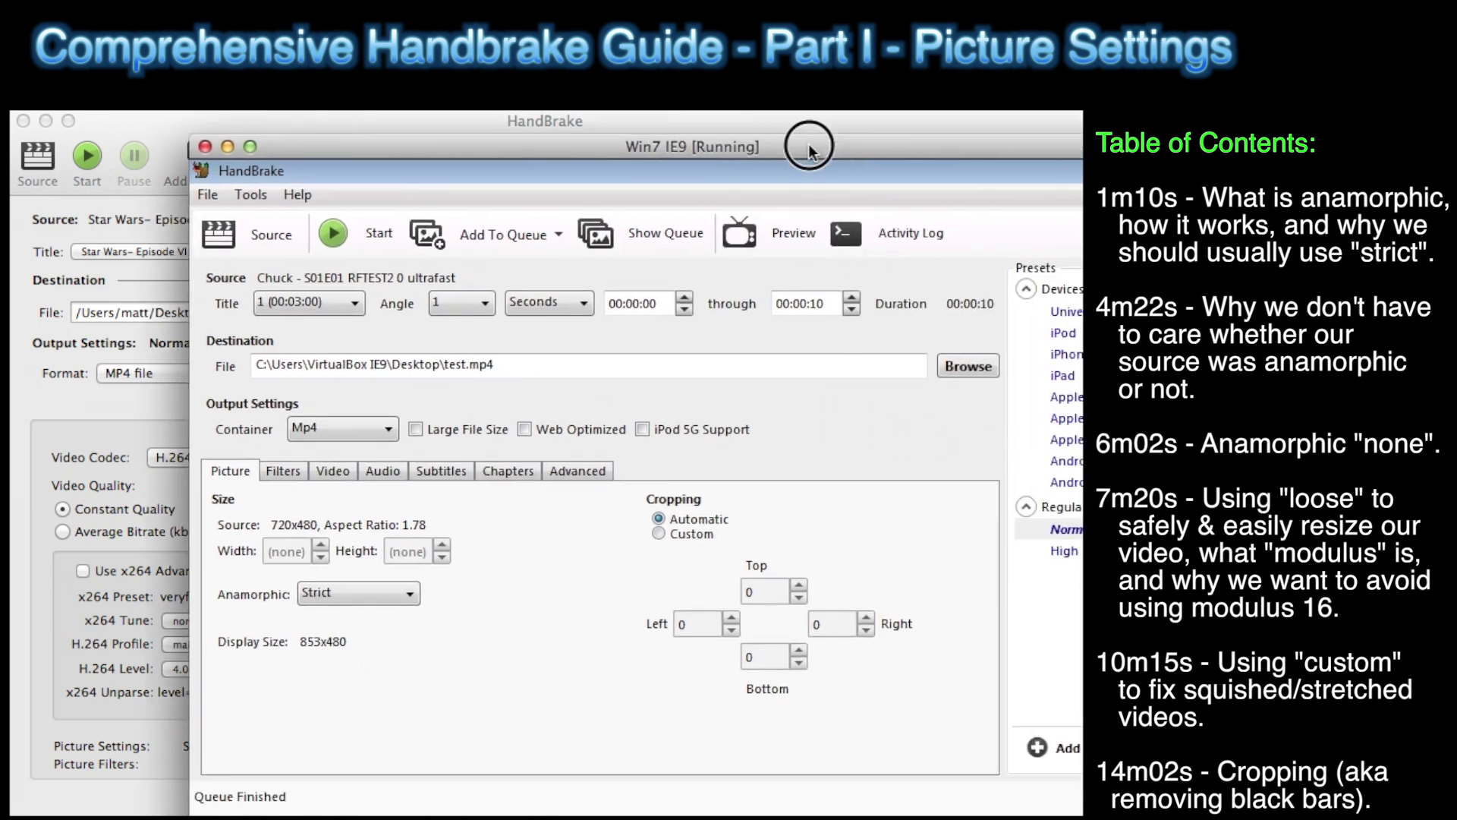
pyautogui.moveTo(804, 146); pyautogui.dragTo(639, 116)
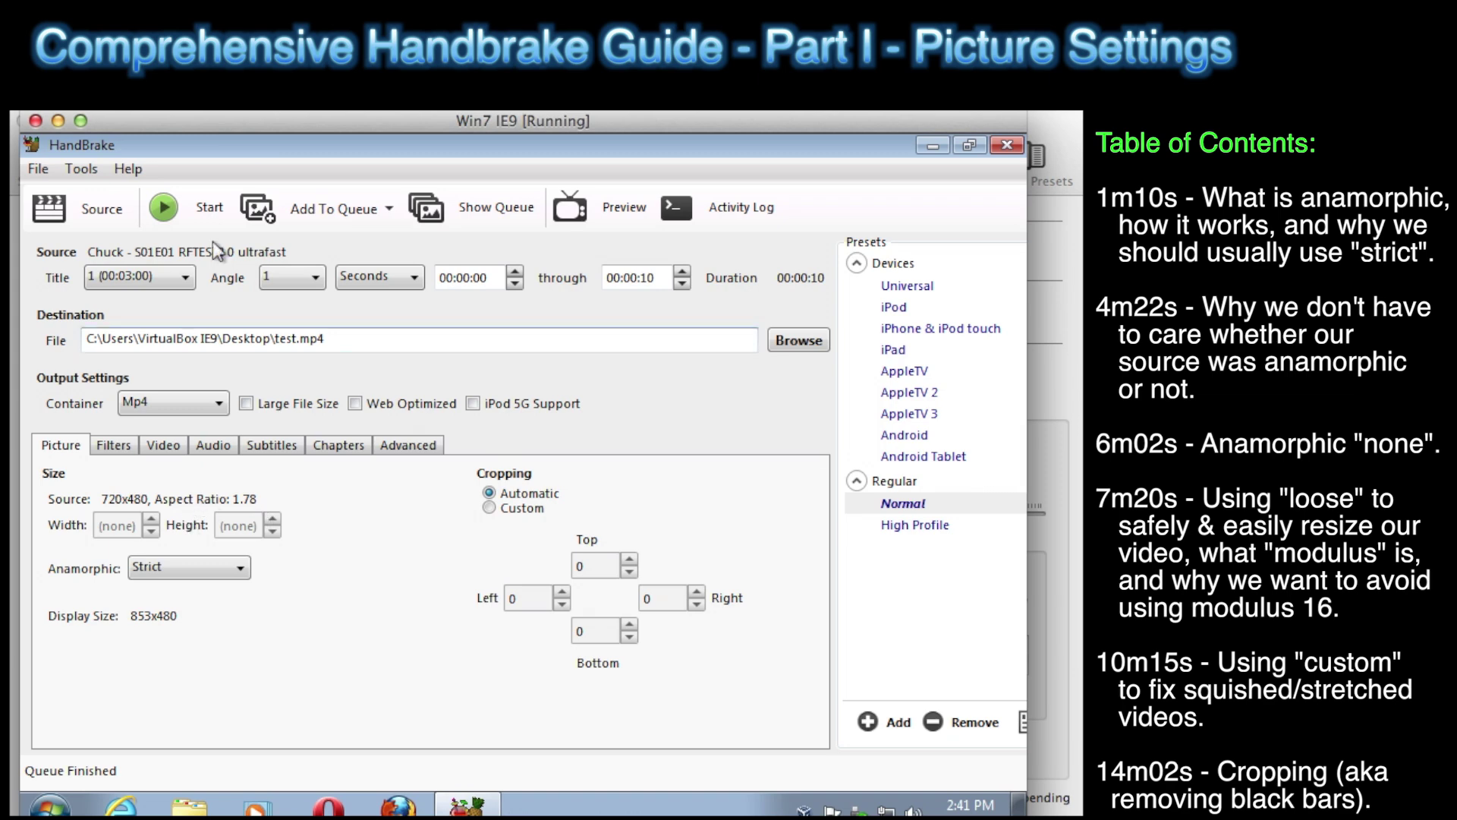
pyautogui.moveTo(246, 128); pyautogui.dragTo(364, 299)
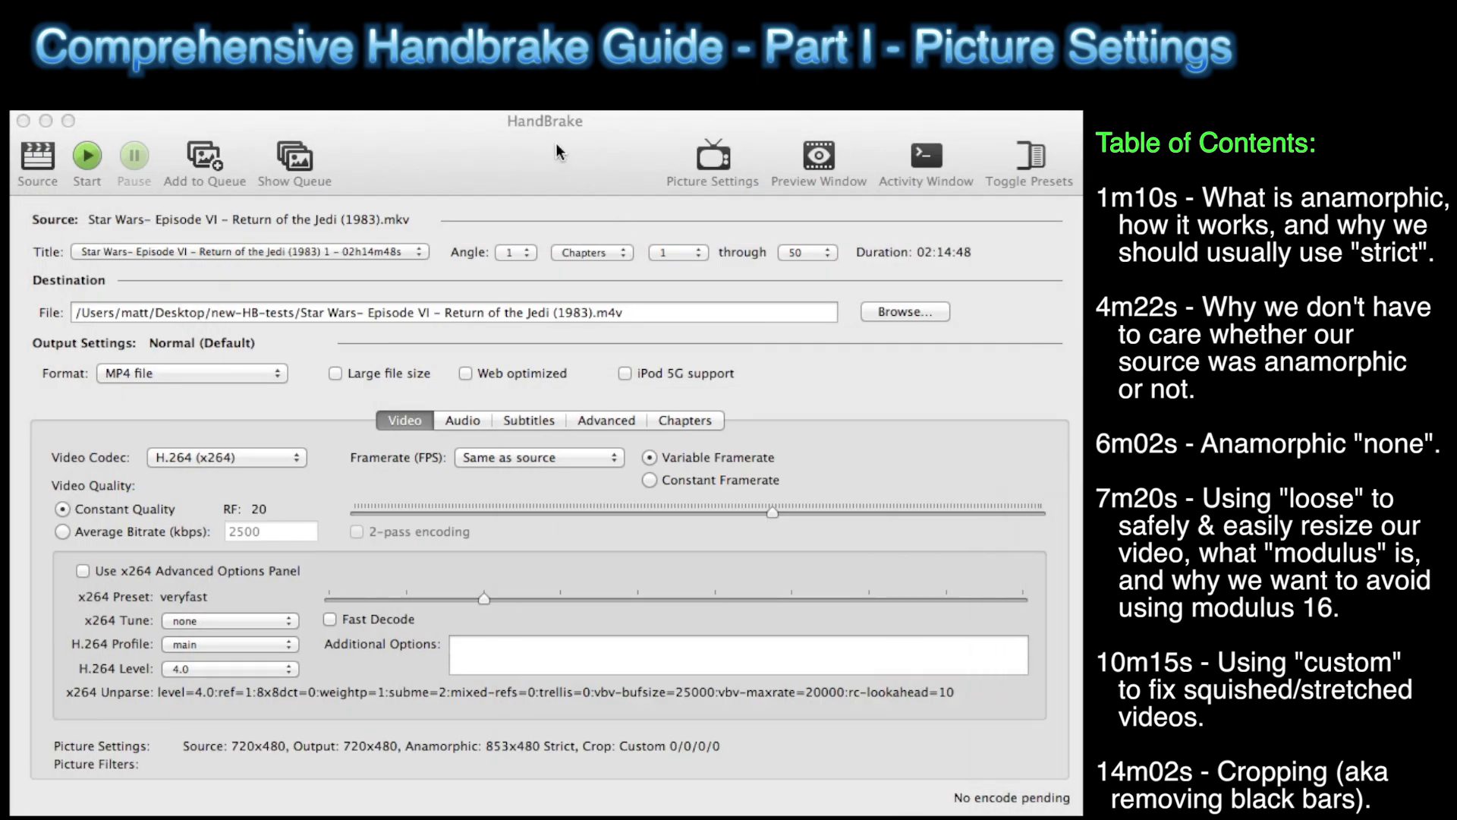
# Open the picture settings and video preview in the Mac HandBrake, and set Anamorphic to Loose
pyautogui.click(558, 149)
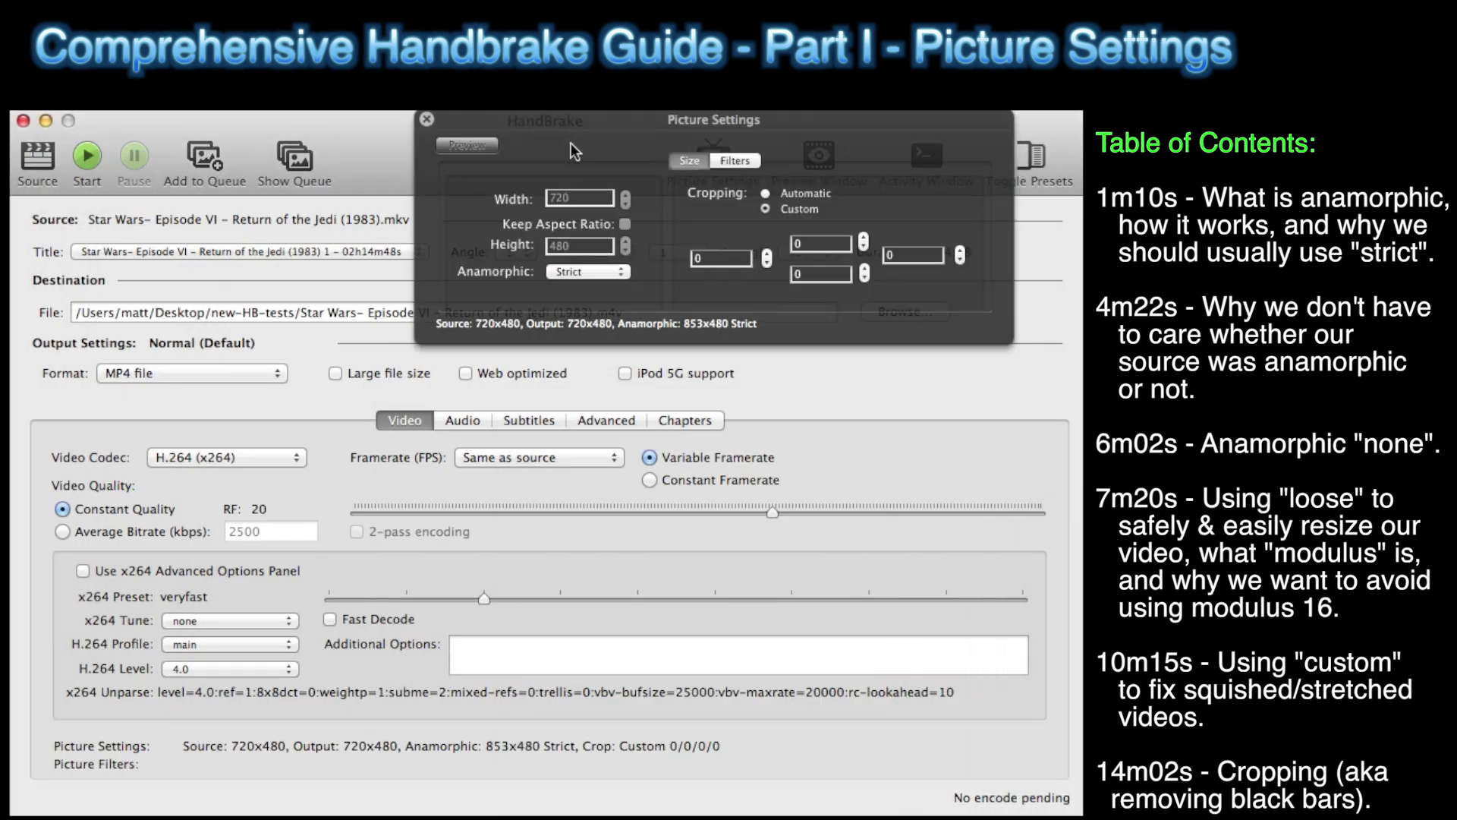
pyautogui.click(463, 144)
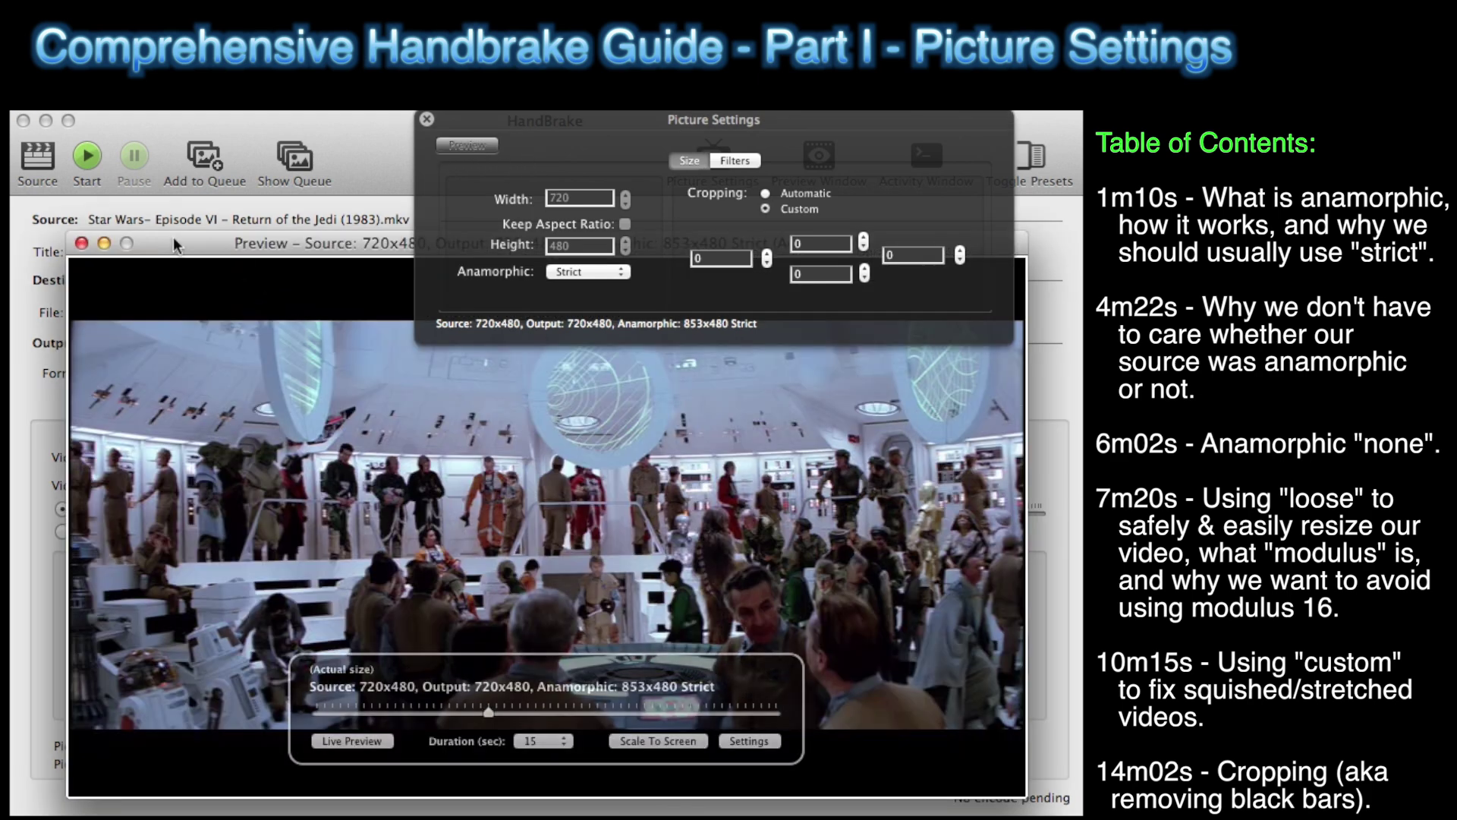
pyautogui.click(574, 278)
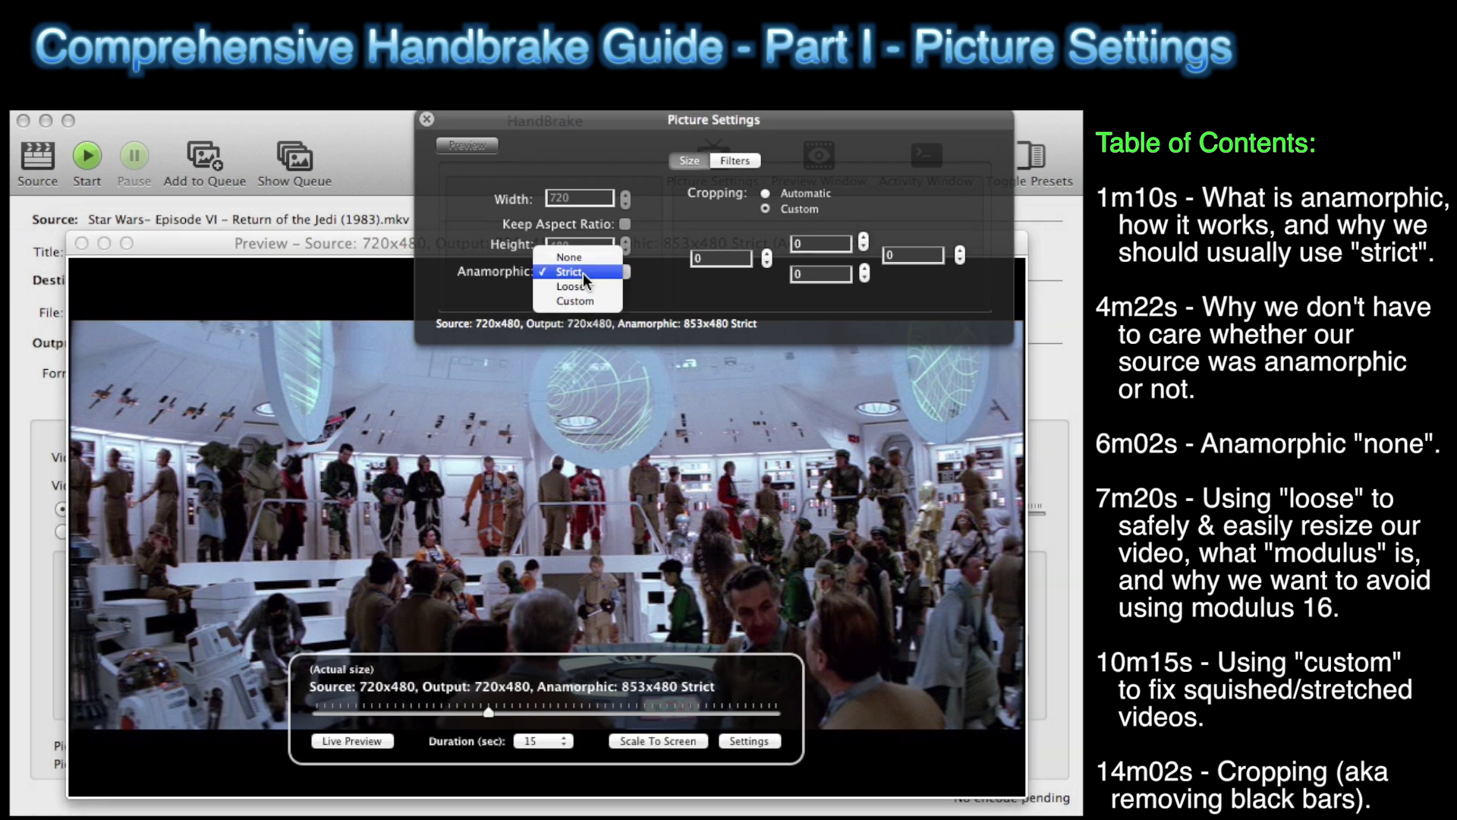
pyautogui.click(593, 287)
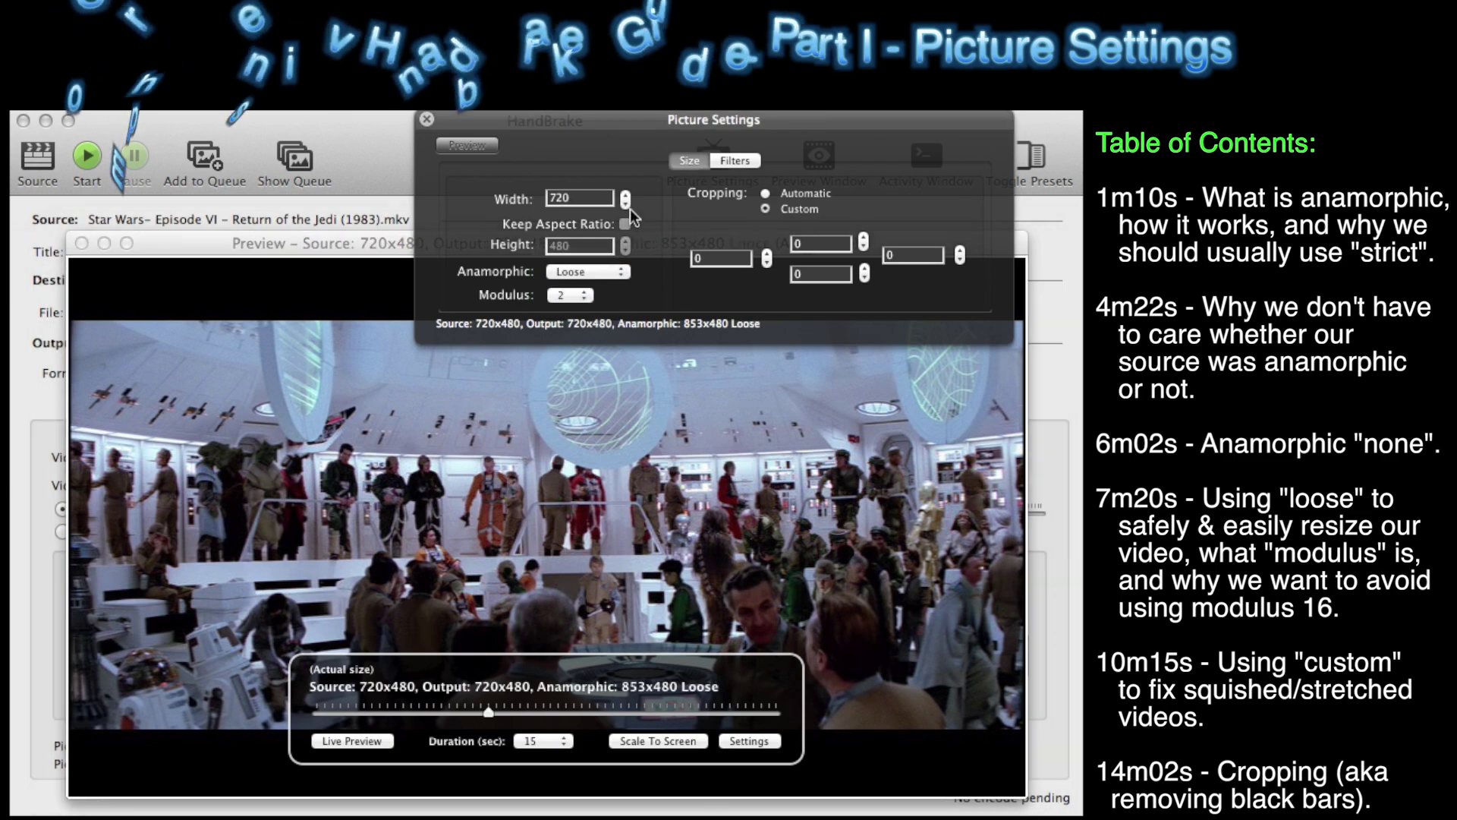
pyautogui.moveTo(626, 205); pyautogui.dragTo(625, 202)
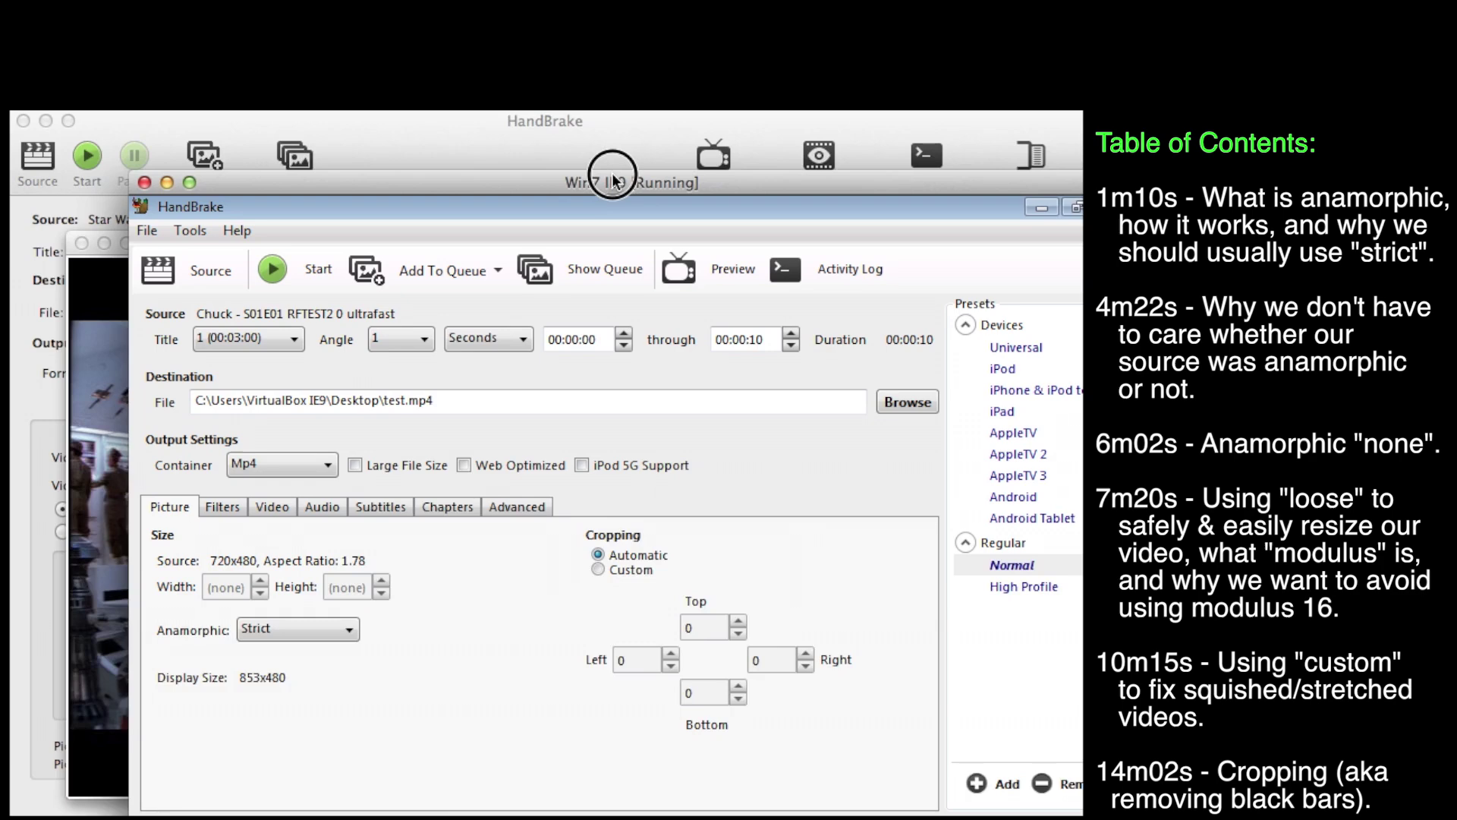
# Switch to the Windows HandBrake, play a 10-second video preview starting at preview 1, and close the player
pyautogui.moveTo(618, 266); pyautogui.dragTo(542, 114)
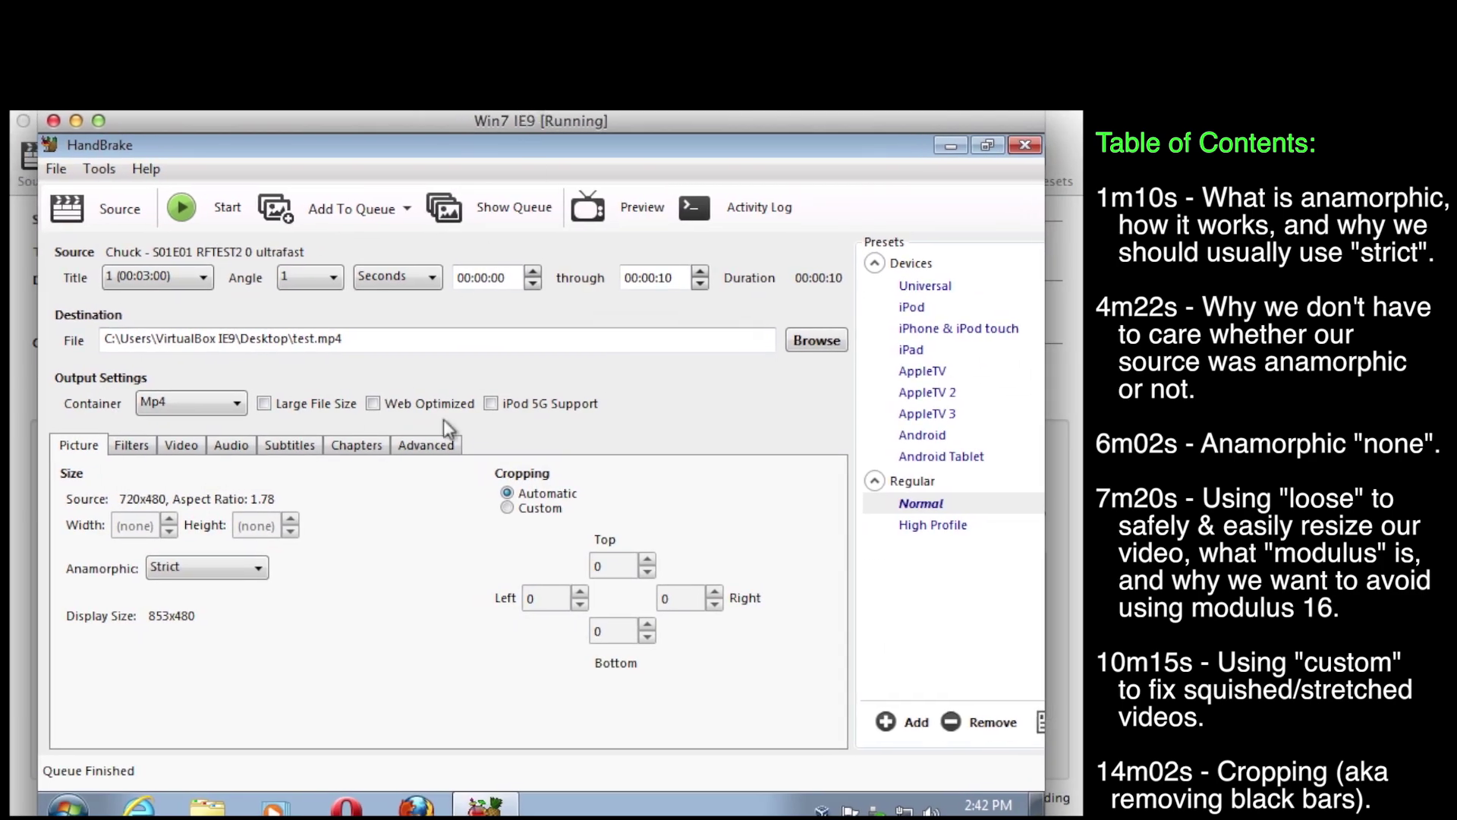
pyautogui.click(597, 211)
pyautogui.click(551, 530)
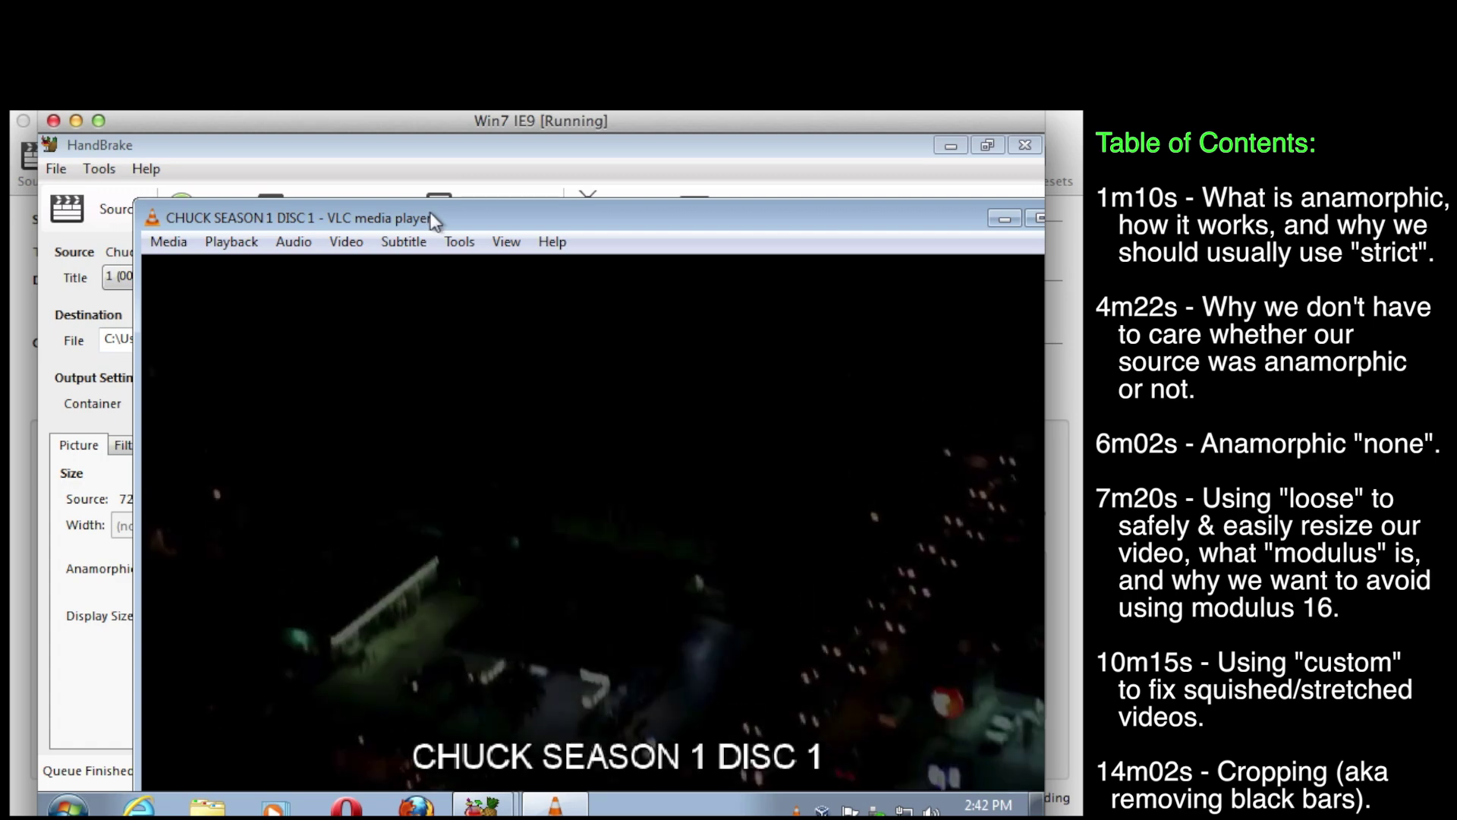
pyautogui.moveTo(431, 220); pyautogui.dragTo(391, 180)
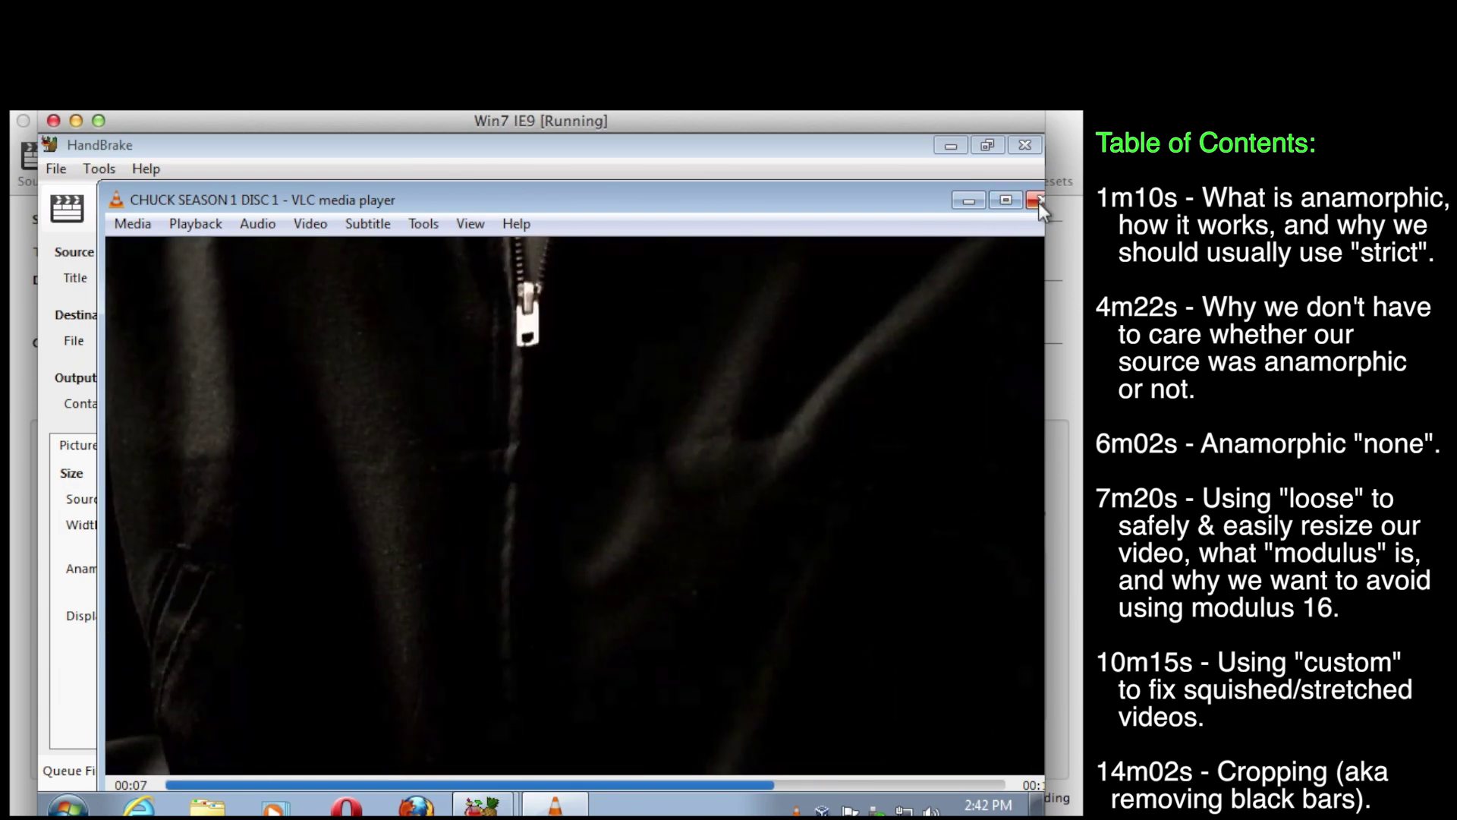
pyautogui.click(1038, 201)
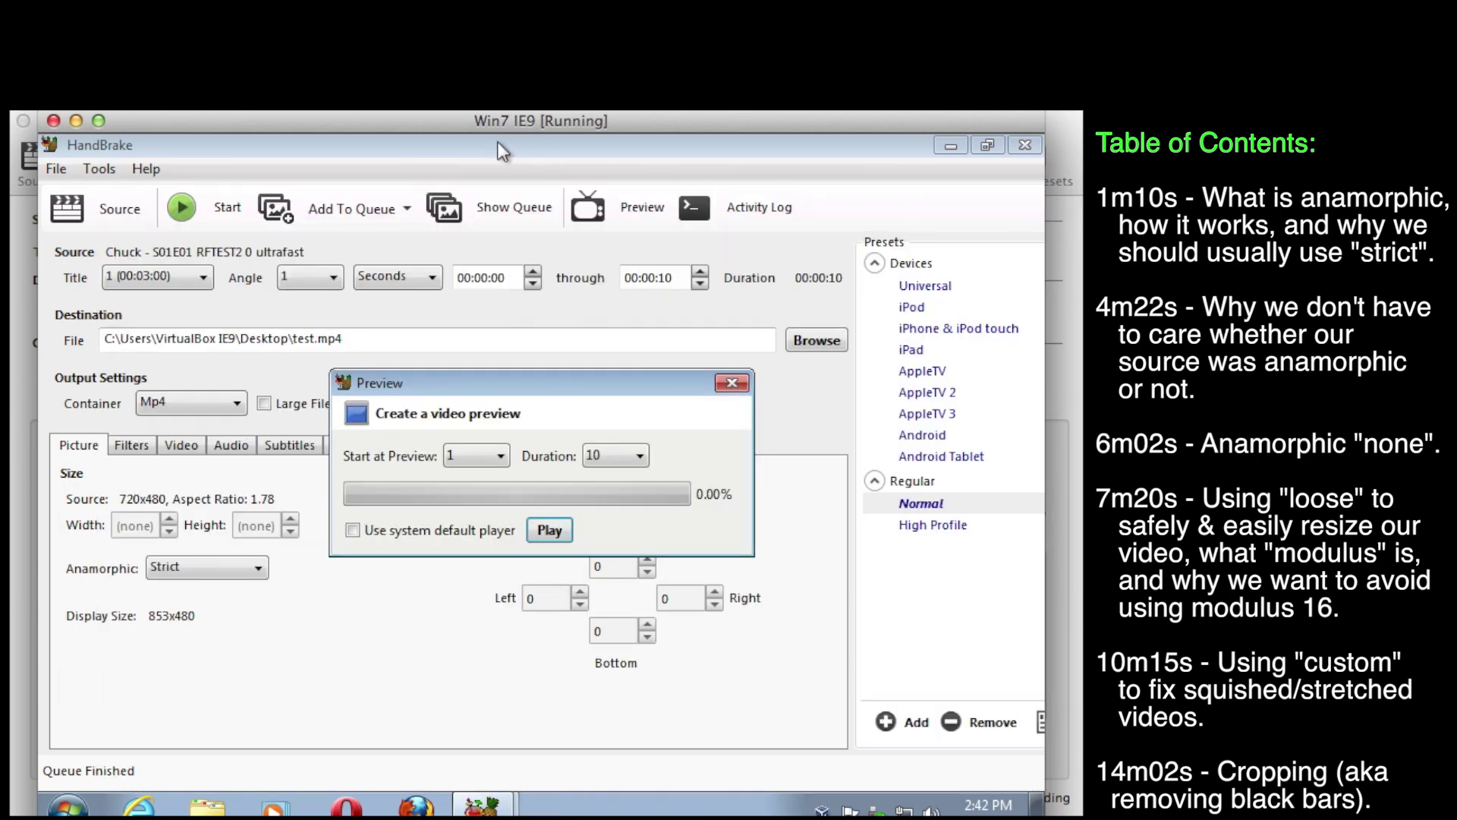
pyautogui.moveTo(440, 125); pyautogui.dragTo(478, 160)
pyautogui.click(769, 411)
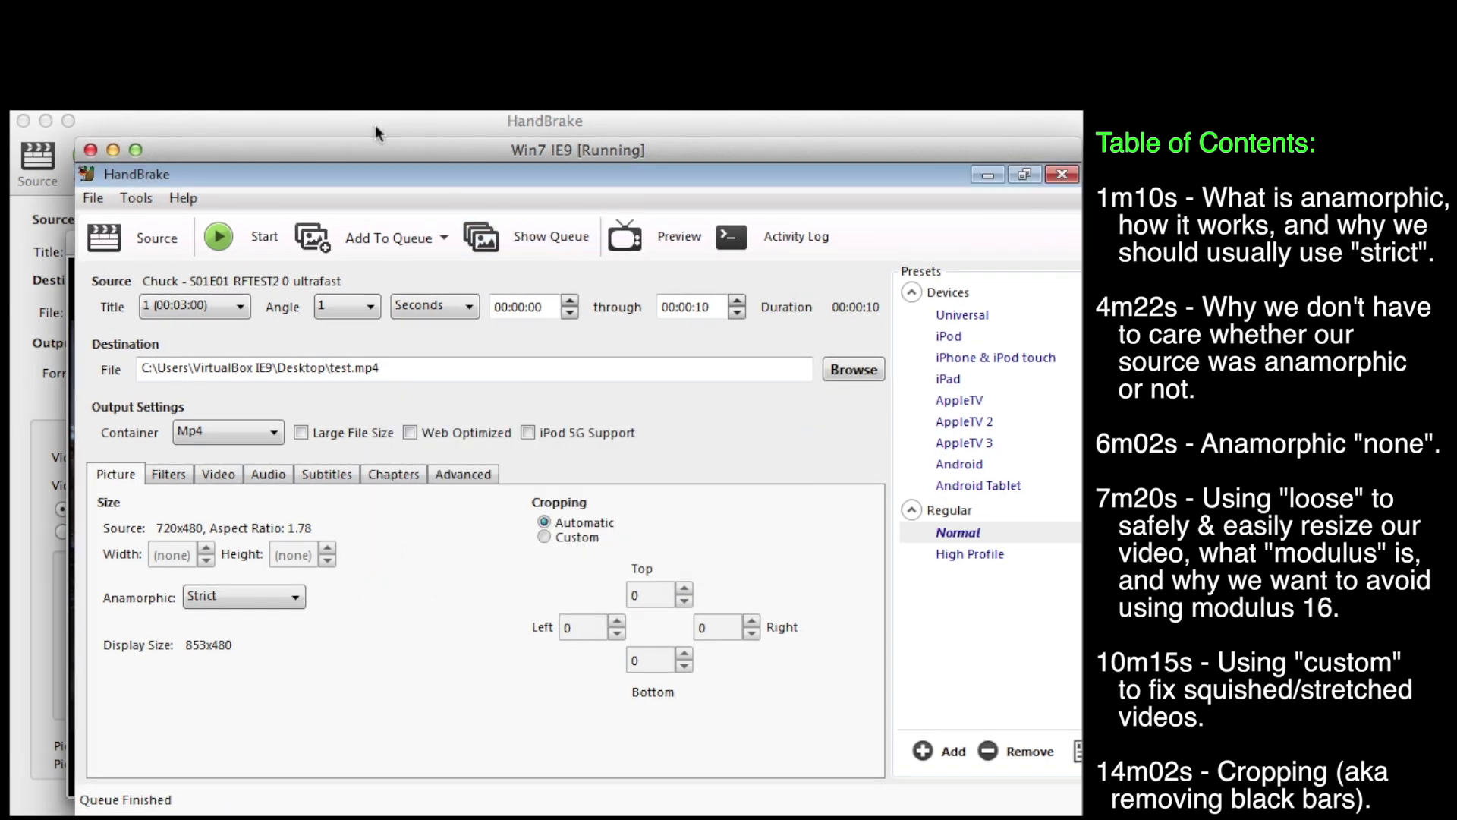
# Return to the Mac HandBrake, show the video preview and set Anamorphic to Strict
pyautogui.press('super+m')
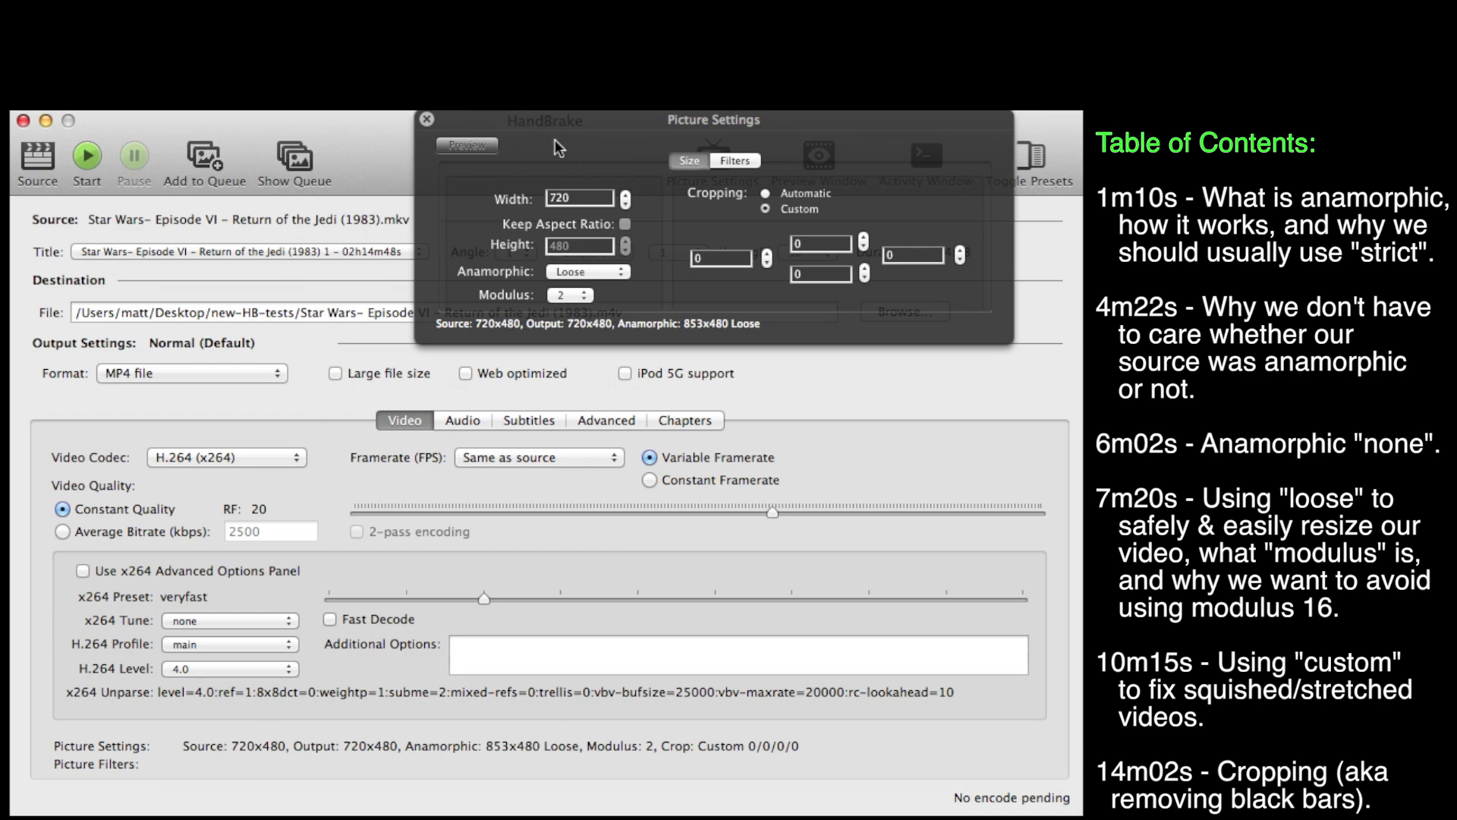
pyautogui.click(467, 143)
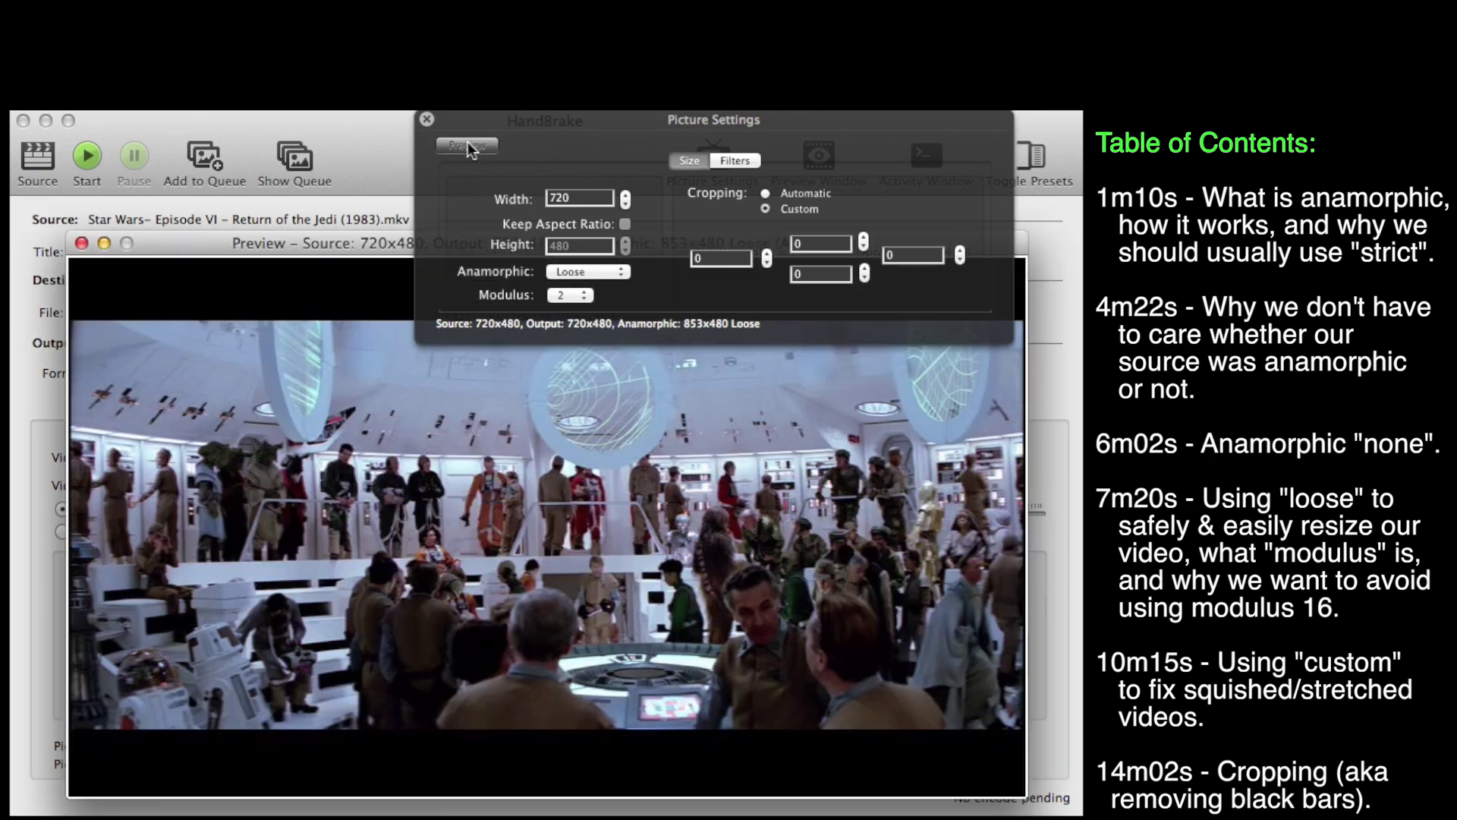
pyautogui.click(612, 275)
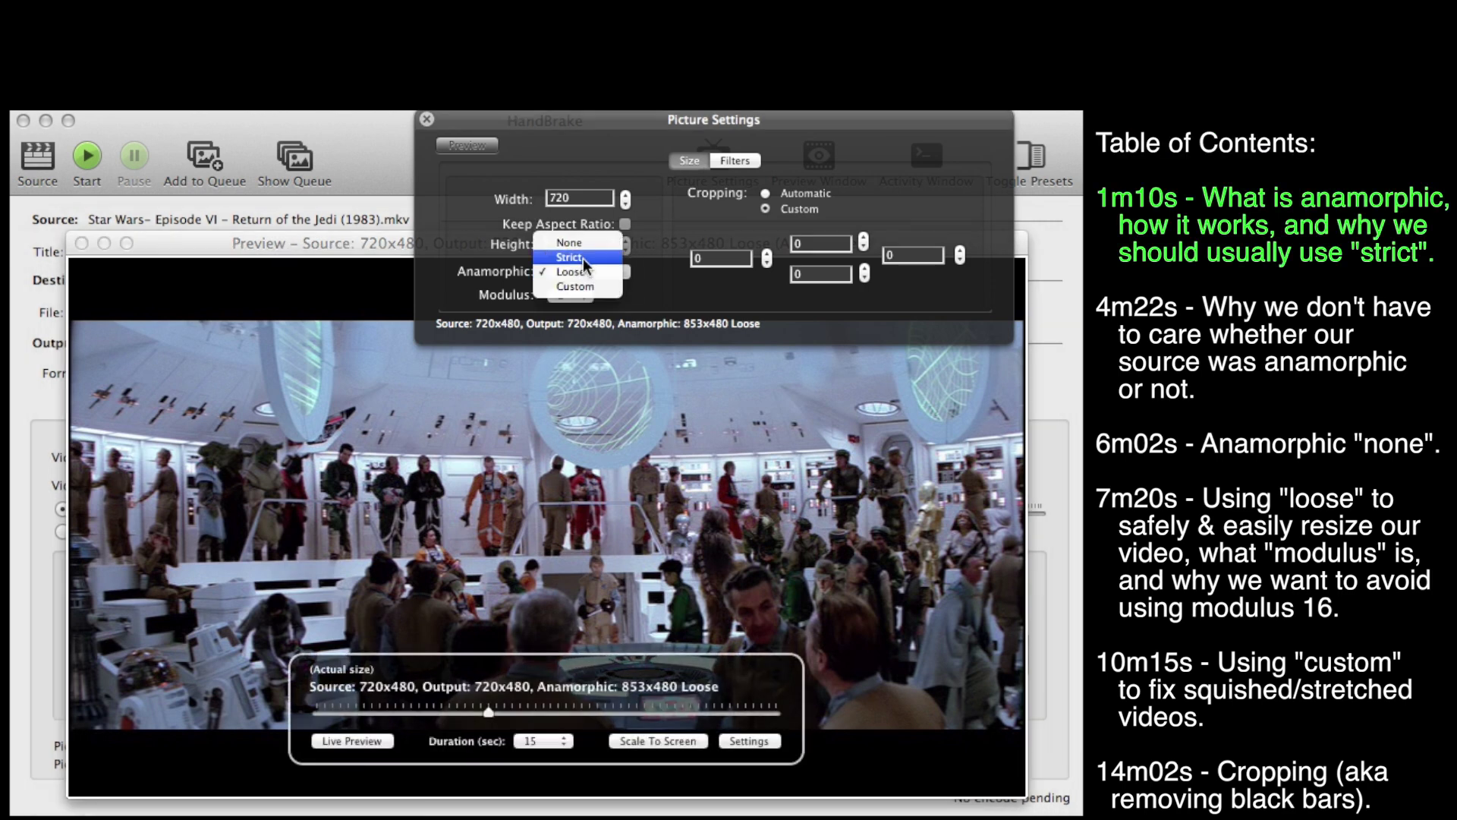
pyautogui.click(583, 258)
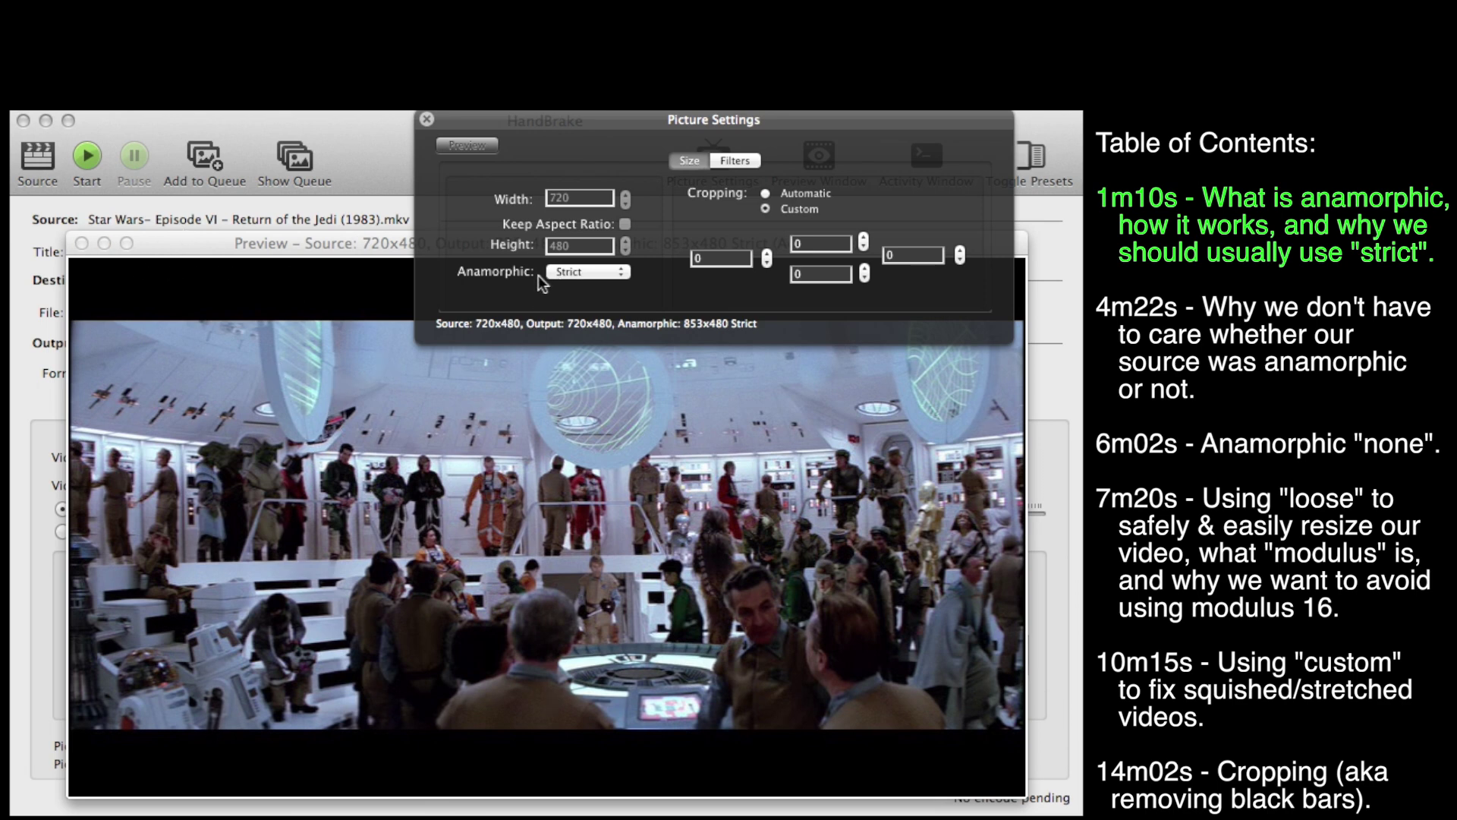
# Switch Anamorphic to Loose and back to Strict to compare the two modes
pyautogui.click(612, 272)
pyautogui.click(612, 272)
pyautogui.click(584, 271)
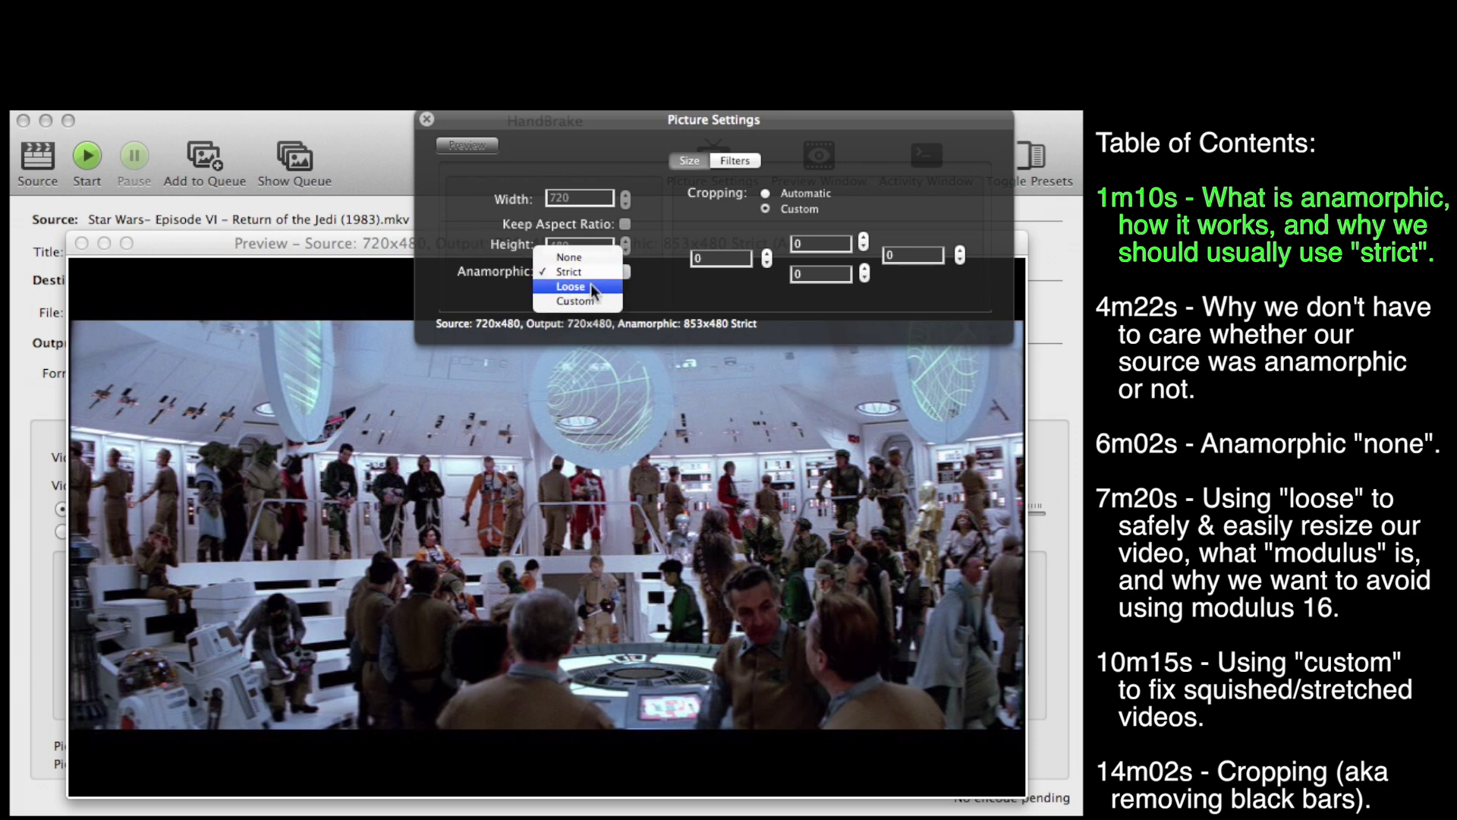
pyautogui.click(590, 285)
pyautogui.click(571, 275)
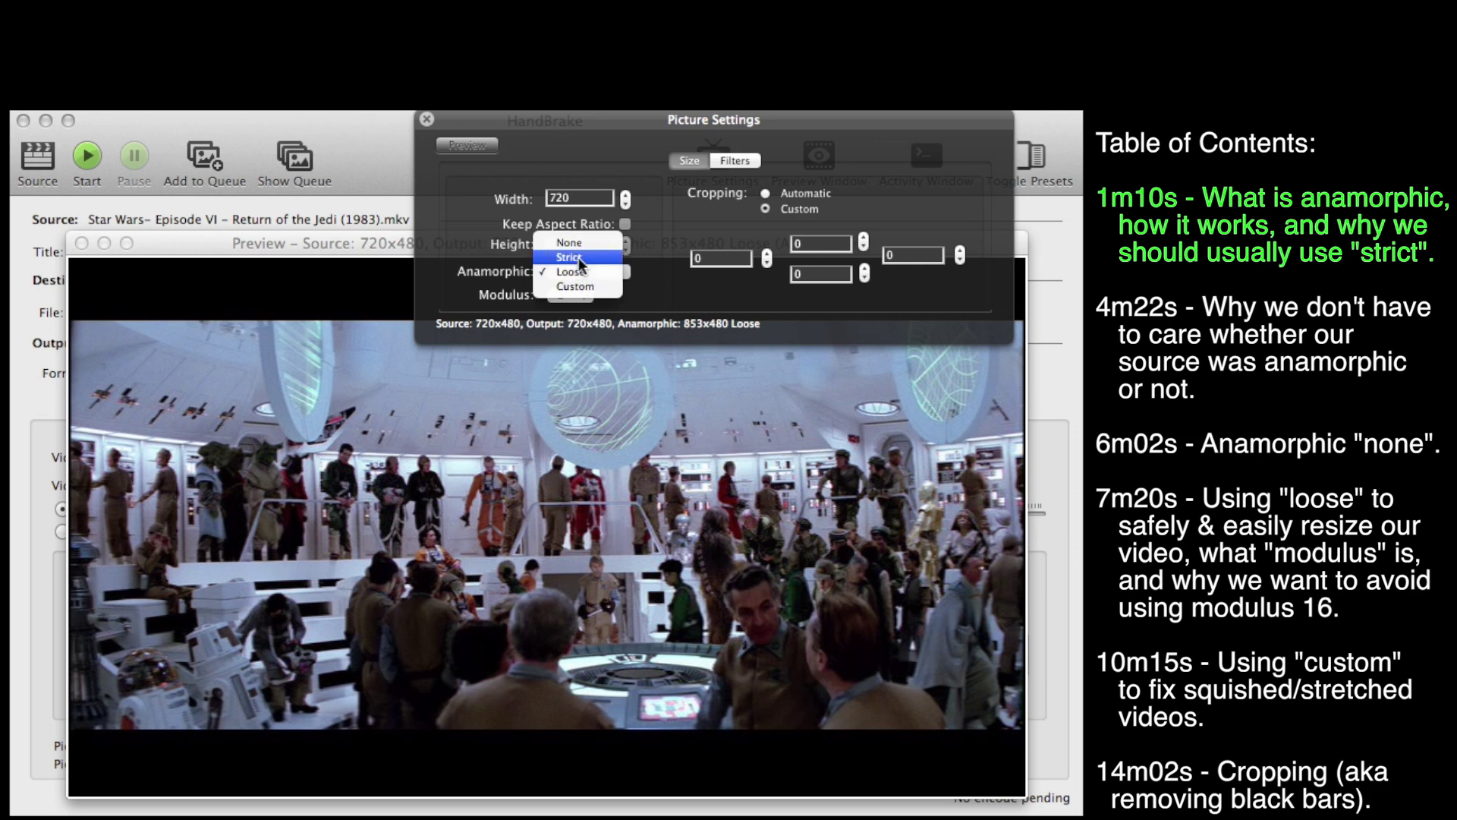
pyautogui.click(578, 257)
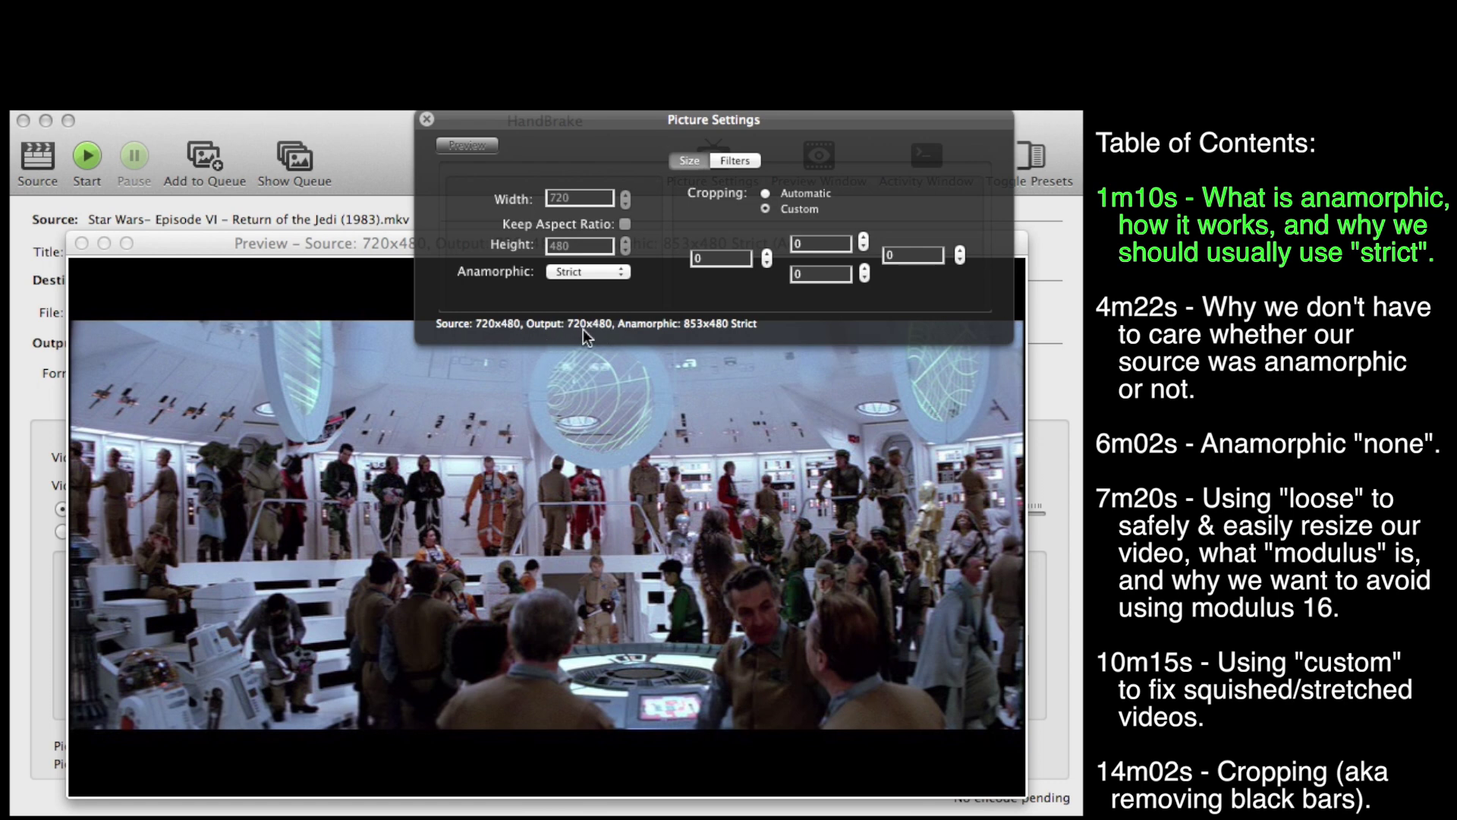
# Check the source and output sizes, try Anamorphic None in the preview, and restore Strict
pyautogui.click(347, 707)
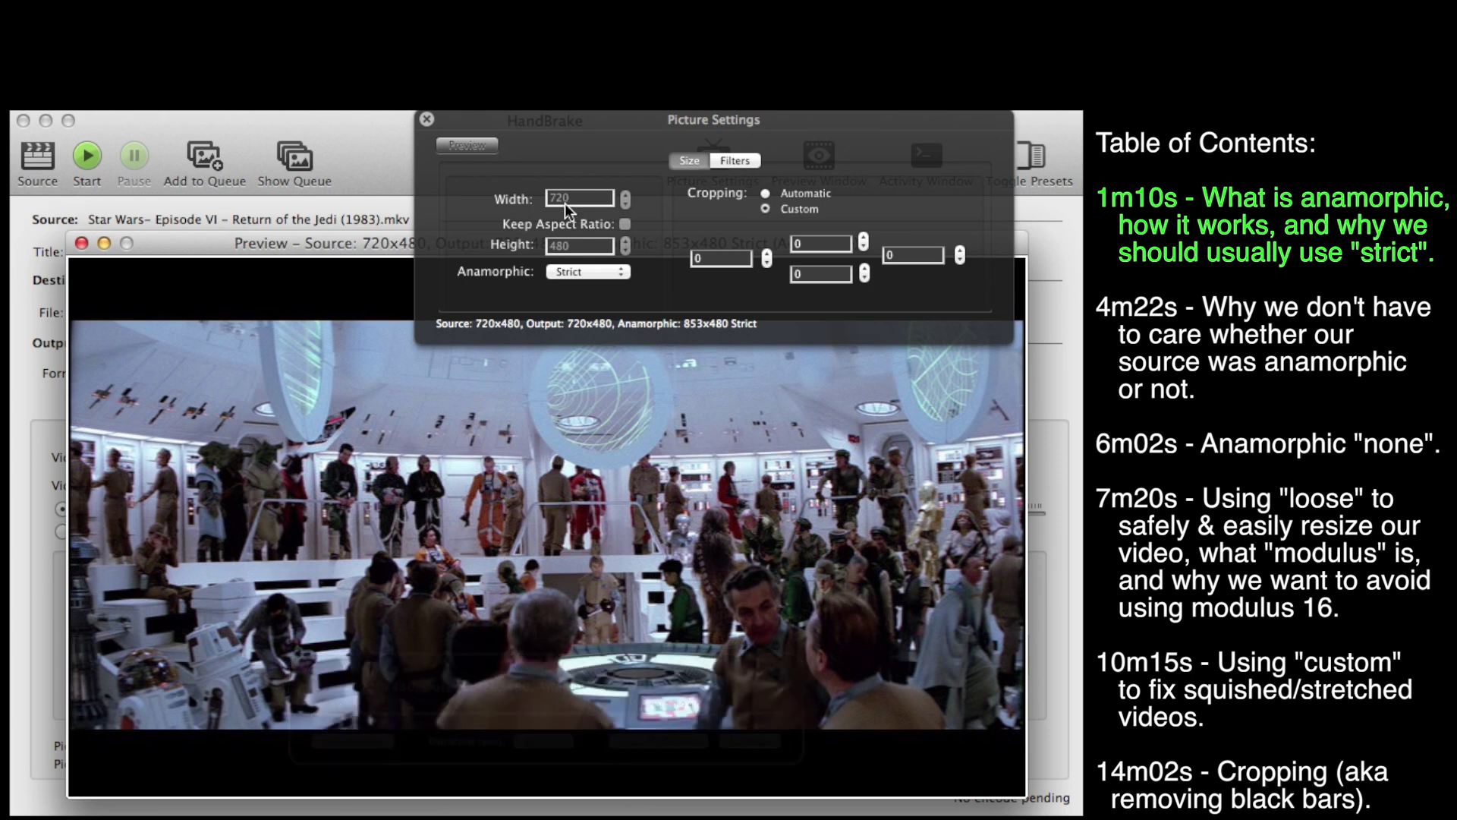
pyautogui.click(593, 331)
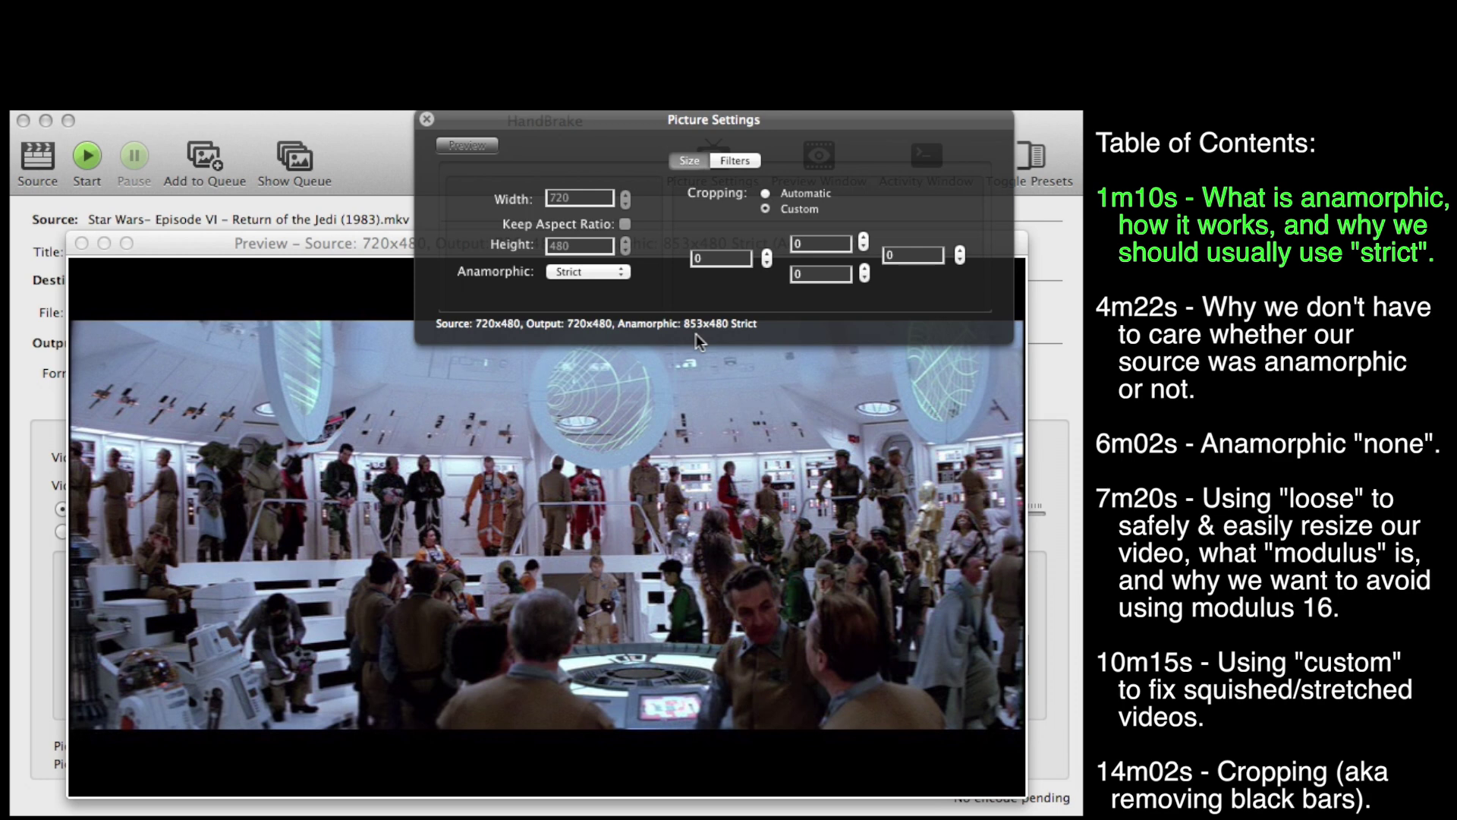
pyautogui.click(592, 272)
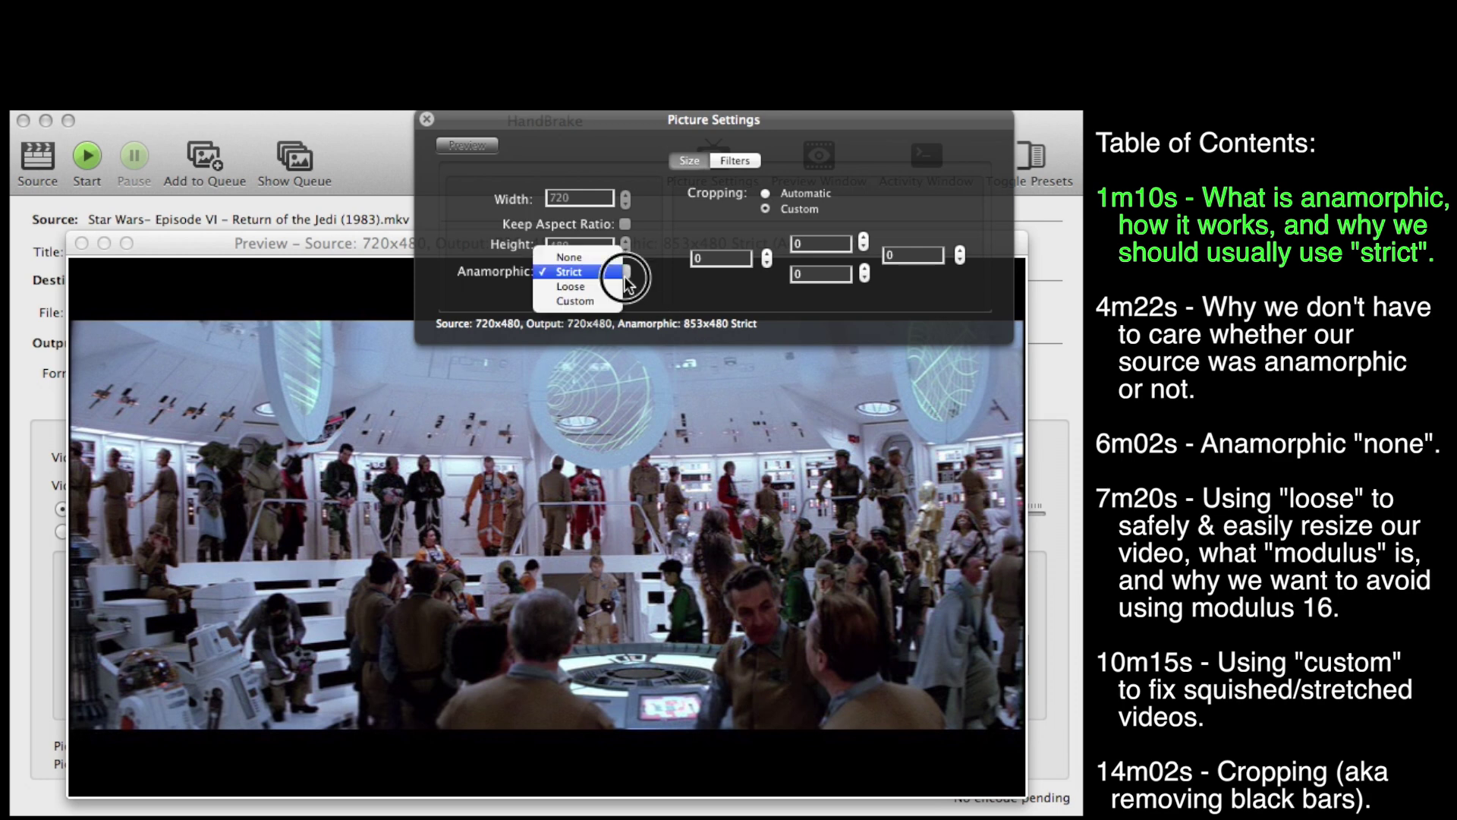
pyautogui.click(582, 258)
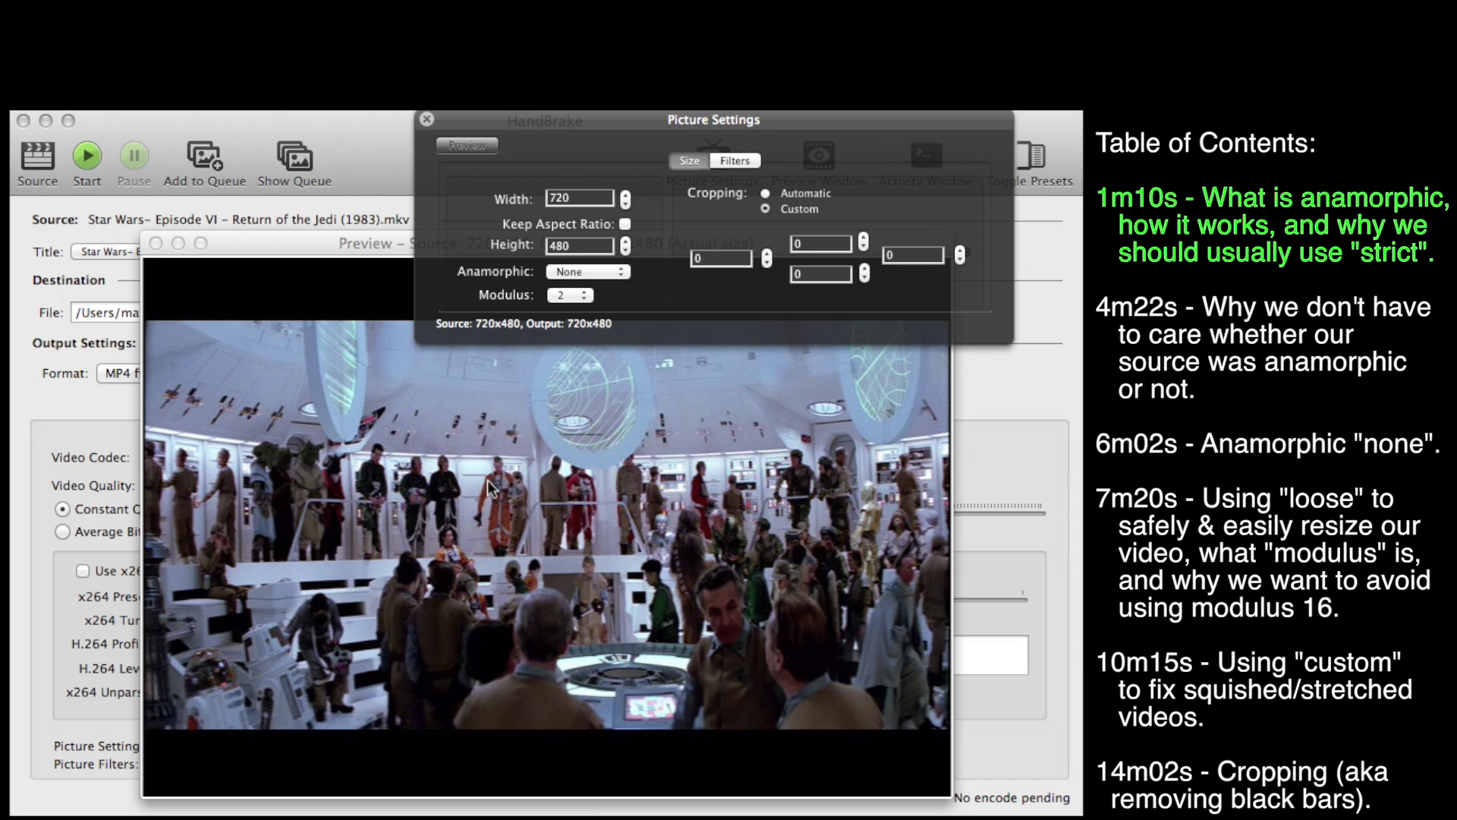
pyautogui.click(571, 278)
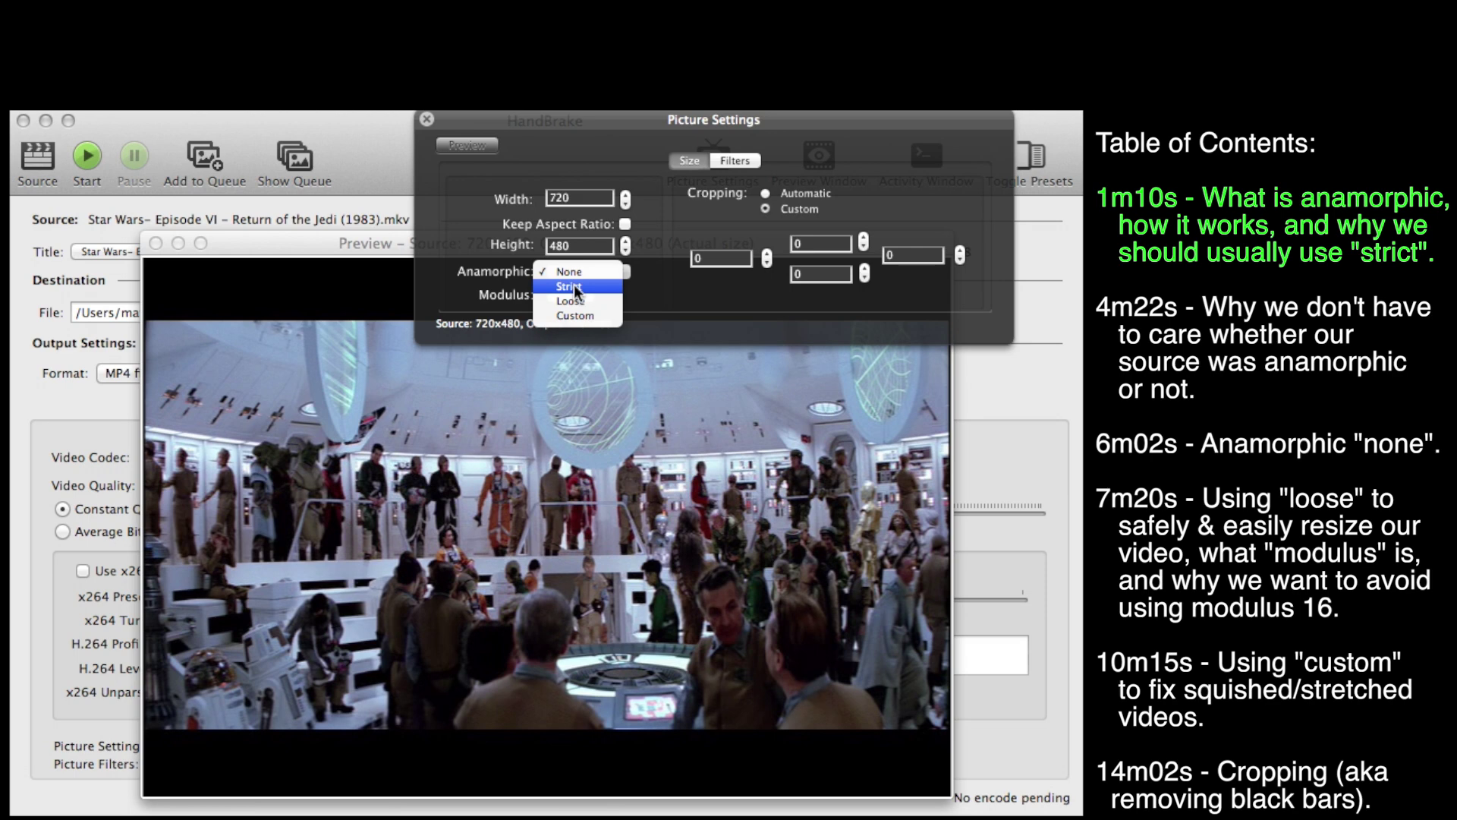
pyautogui.click(574, 289)
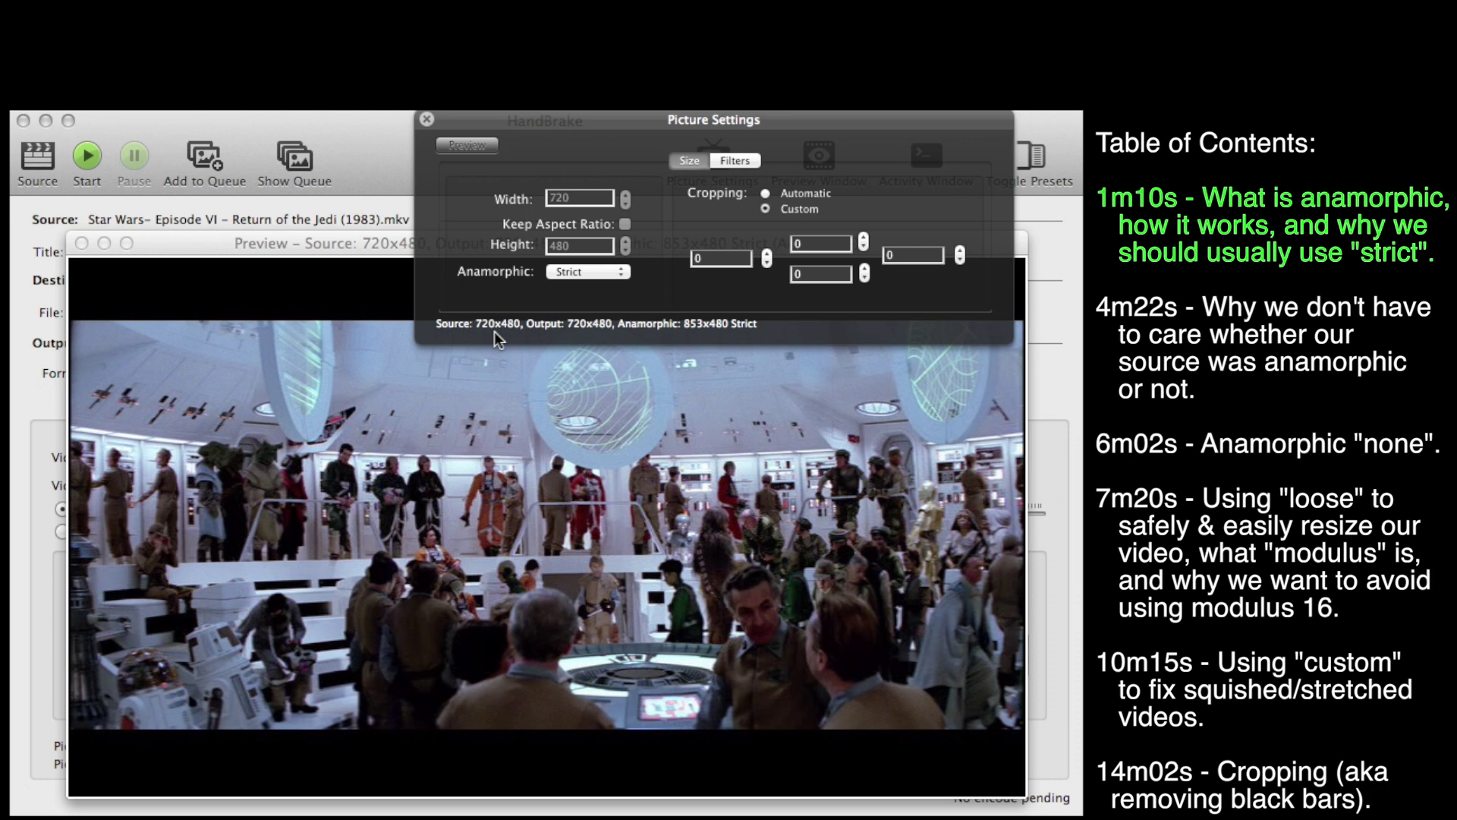
# Alternate Anamorphic between Loose and Strict against the preview, leaving it on Loose
pyautogui.click(586, 272)
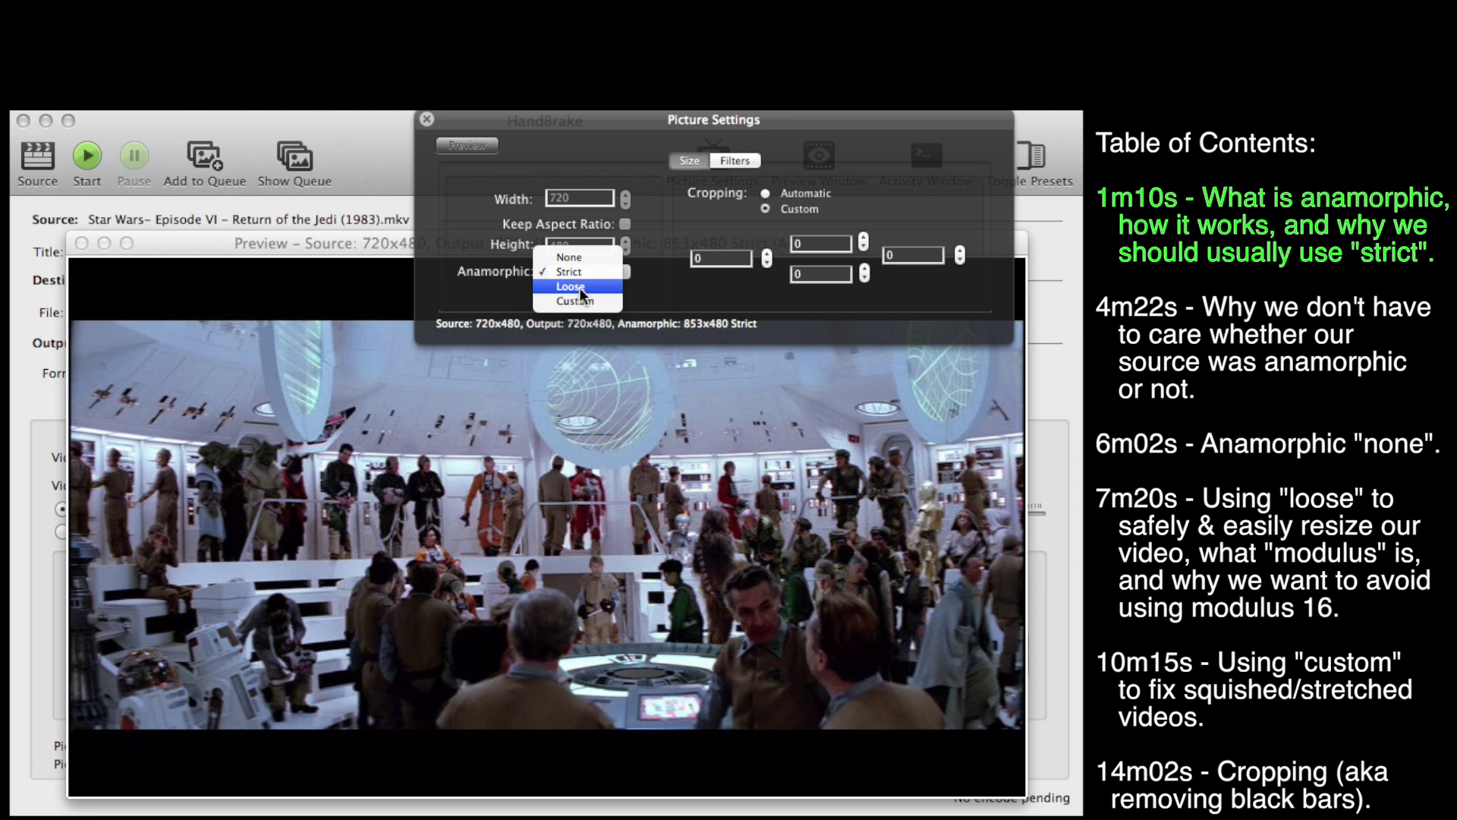
pyautogui.click(578, 287)
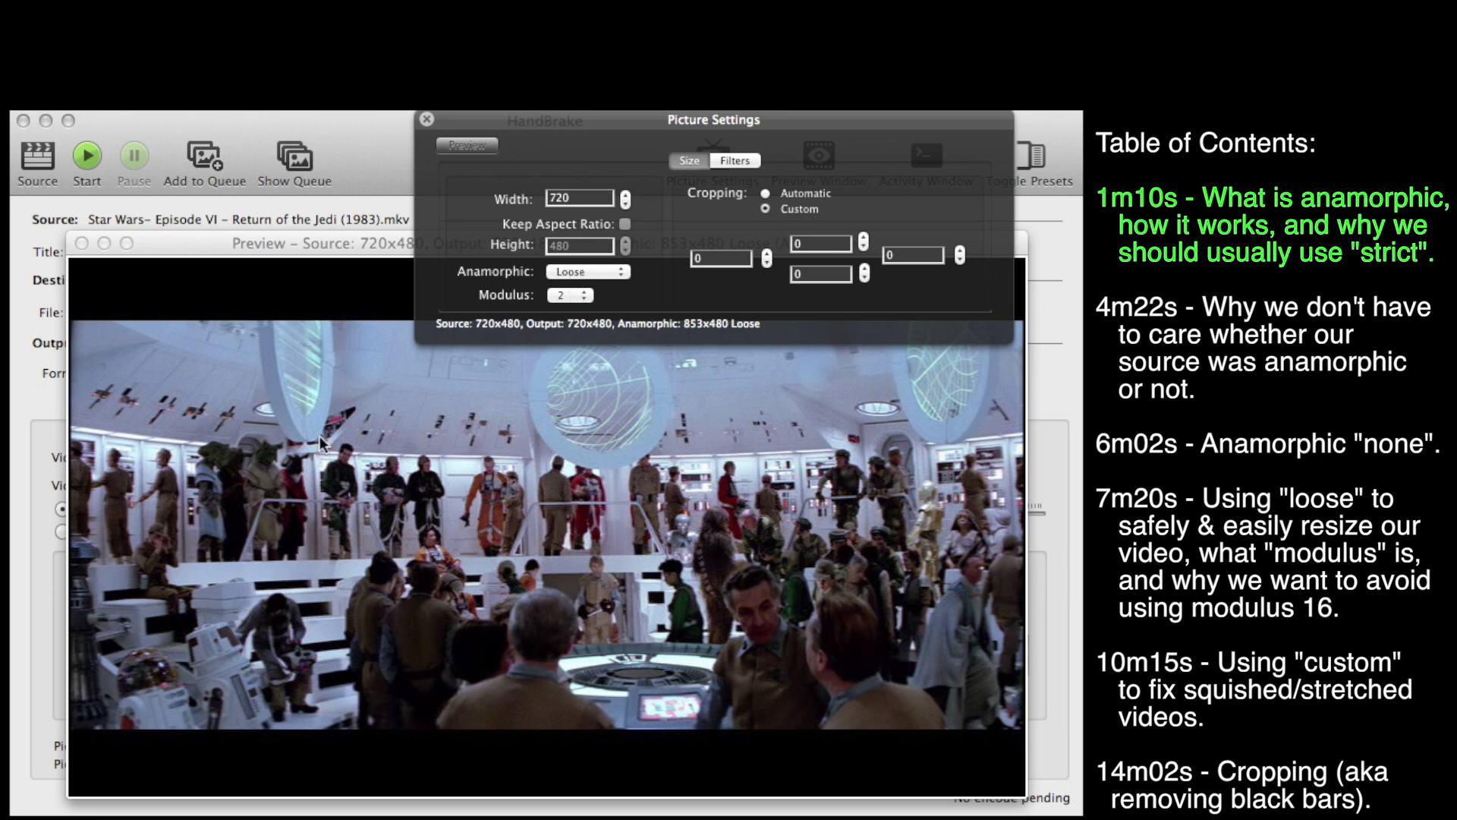
pyautogui.click(604, 275)
pyautogui.click(594, 261)
pyautogui.click(607, 275)
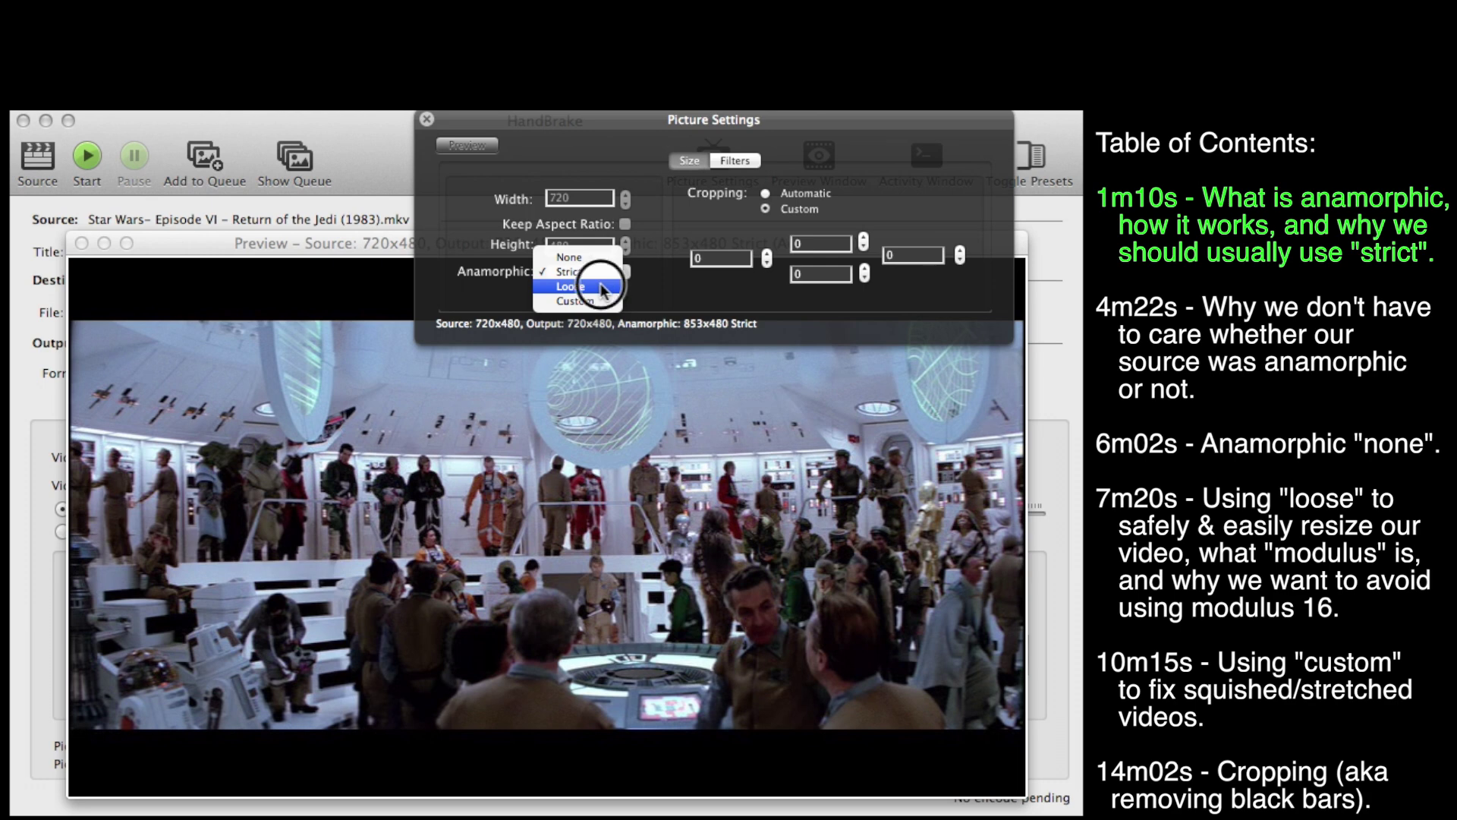
pyautogui.click(605, 286)
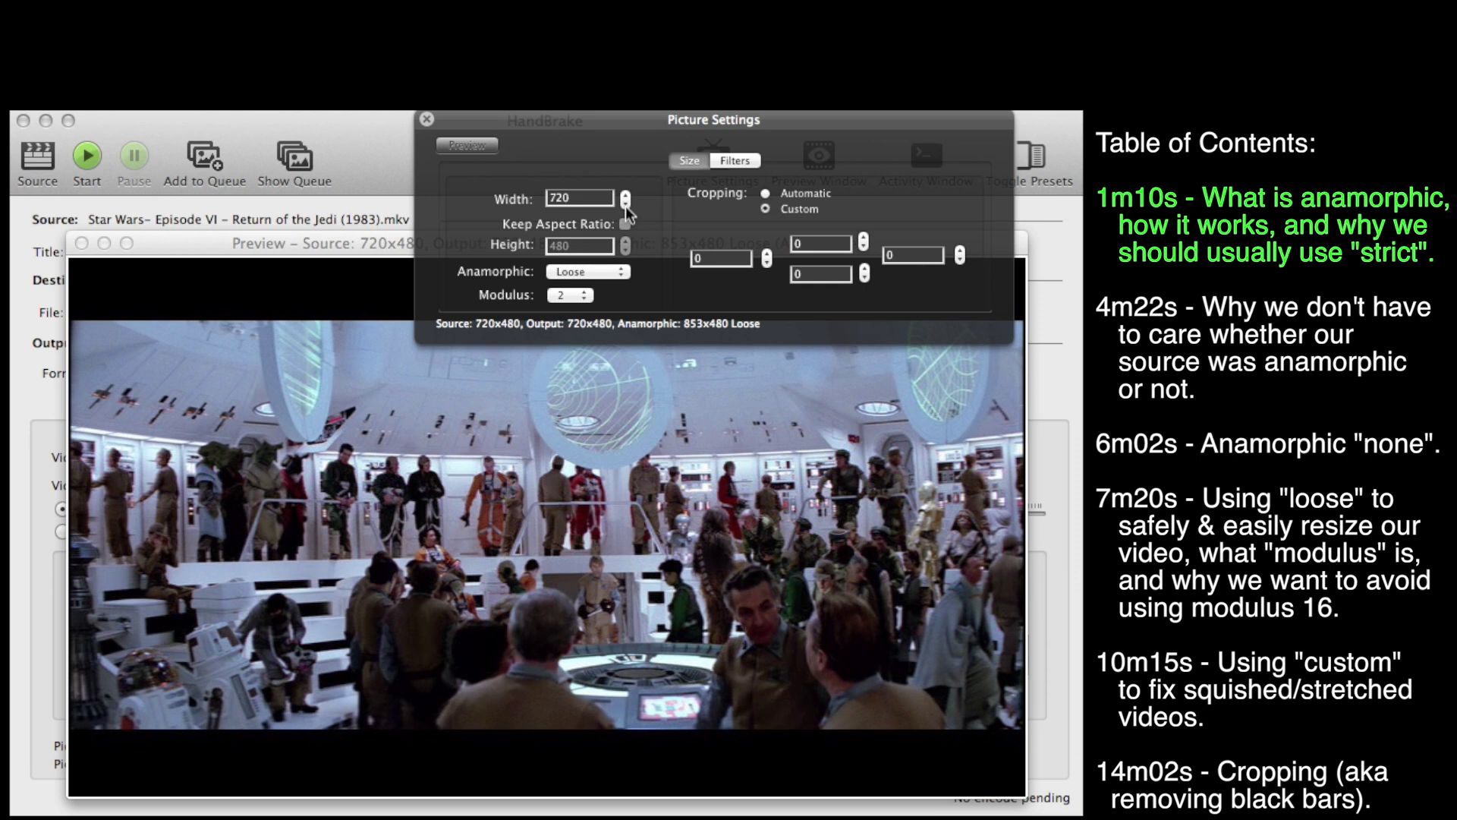
# Reduce the width to 714 with modulus 2, and return Anamorphic to Strict
pyautogui.click(625, 204)
pyautogui.click(626, 204)
pyautogui.click(626, 204)
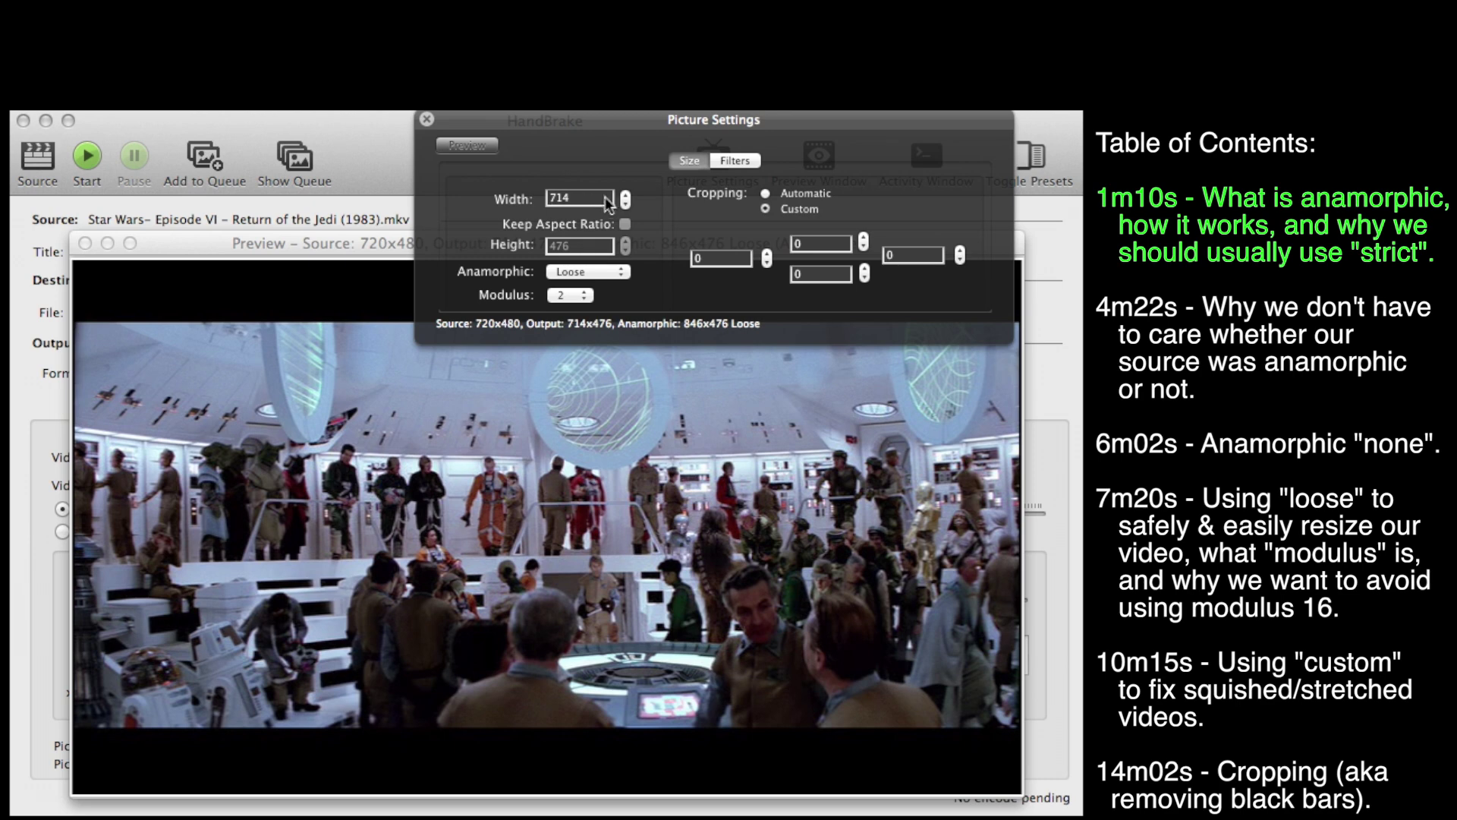
pyautogui.click(577, 296)
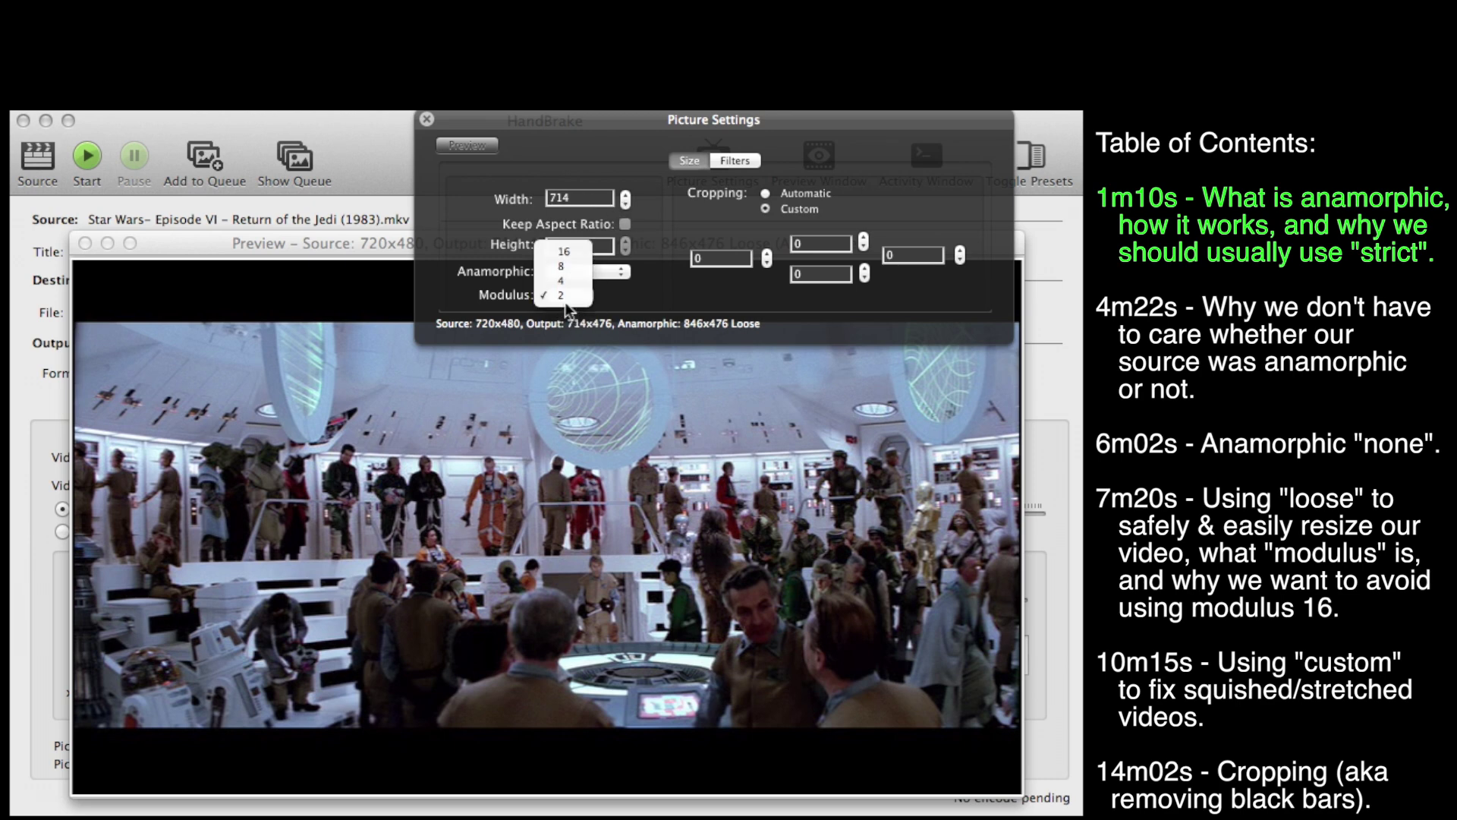
pyautogui.click(565, 294)
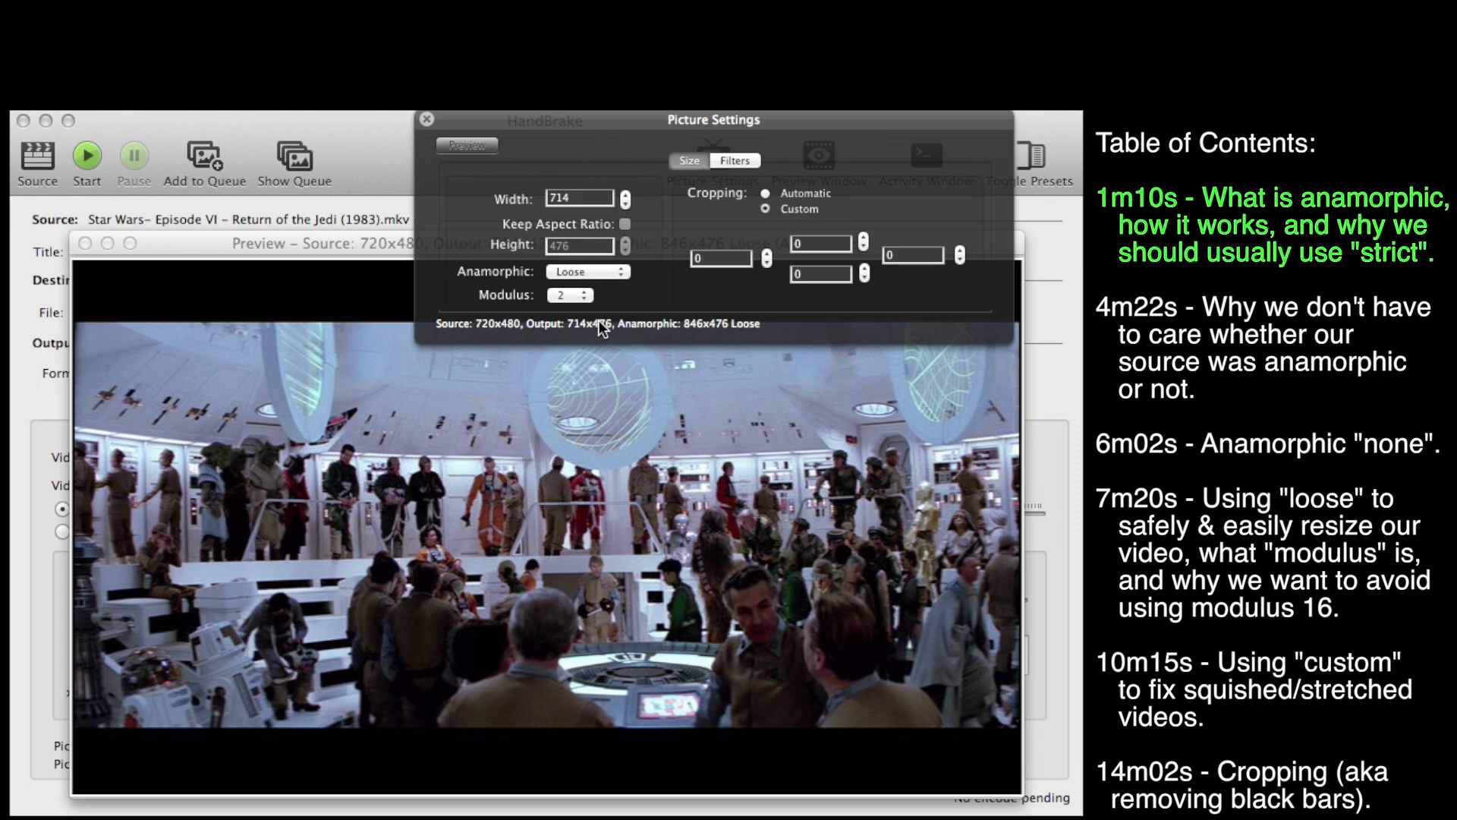
pyautogui.click(617, 273)
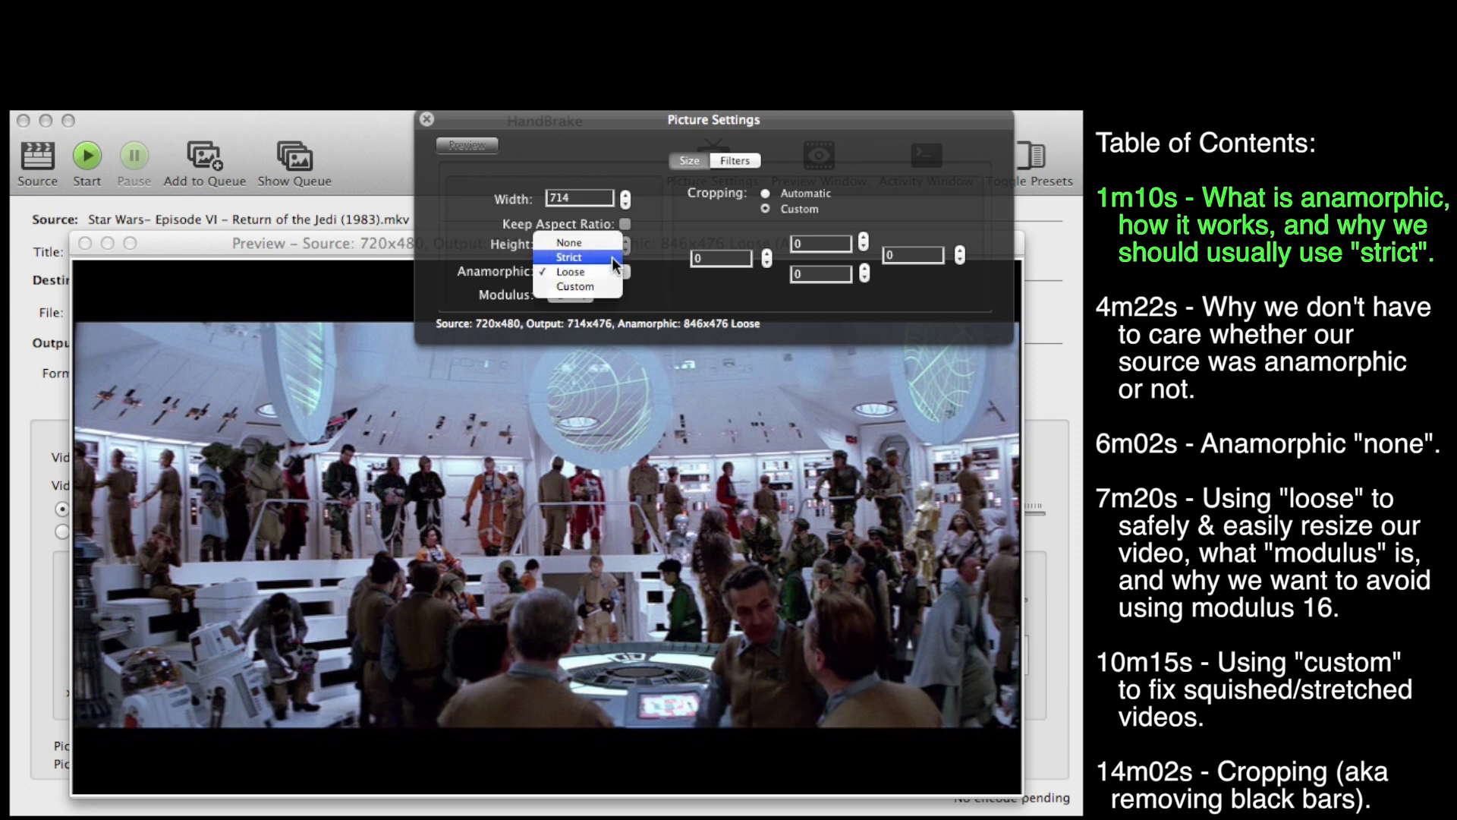
pyautogui.click(612, 257)
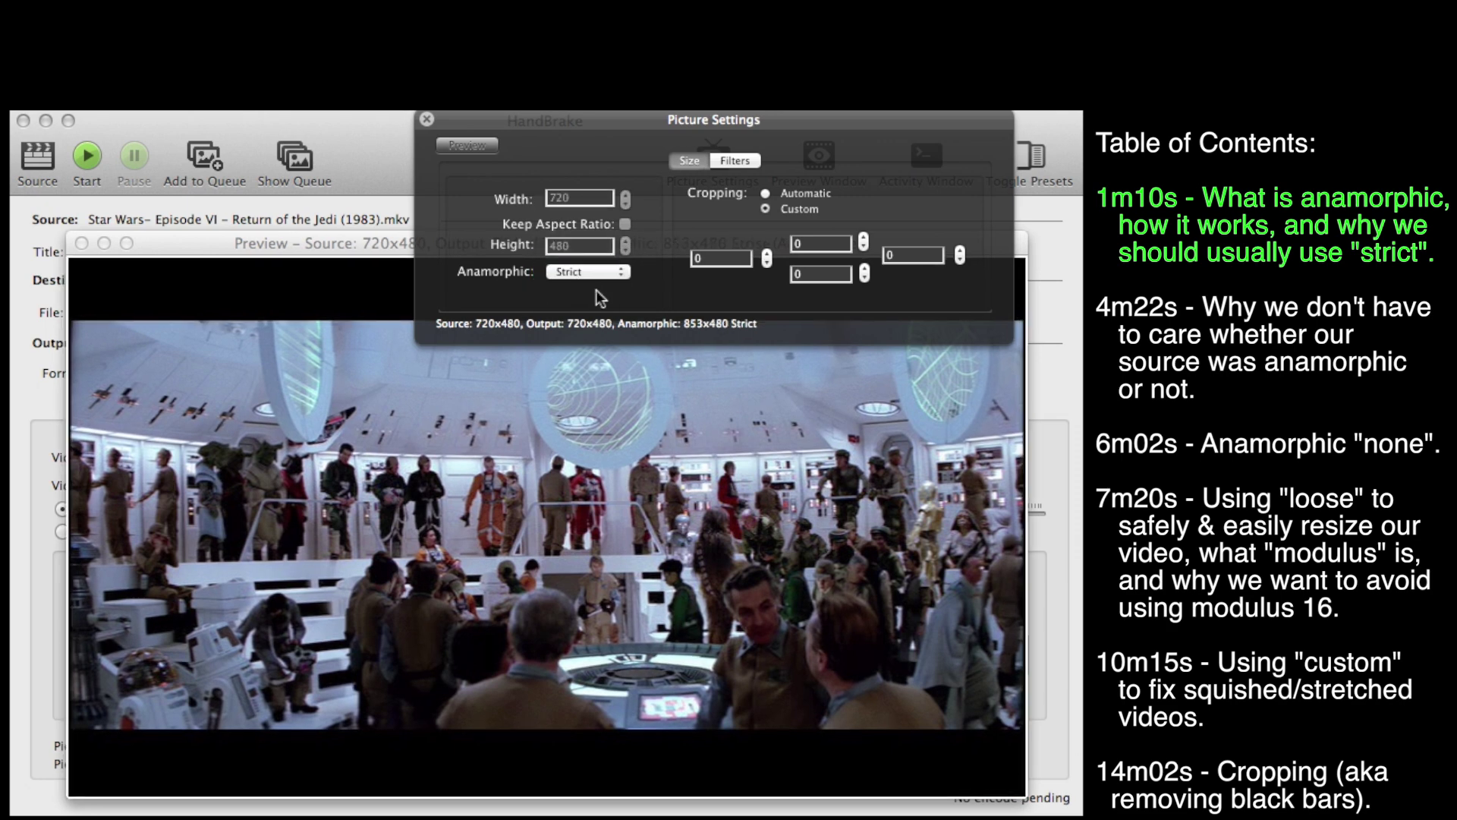
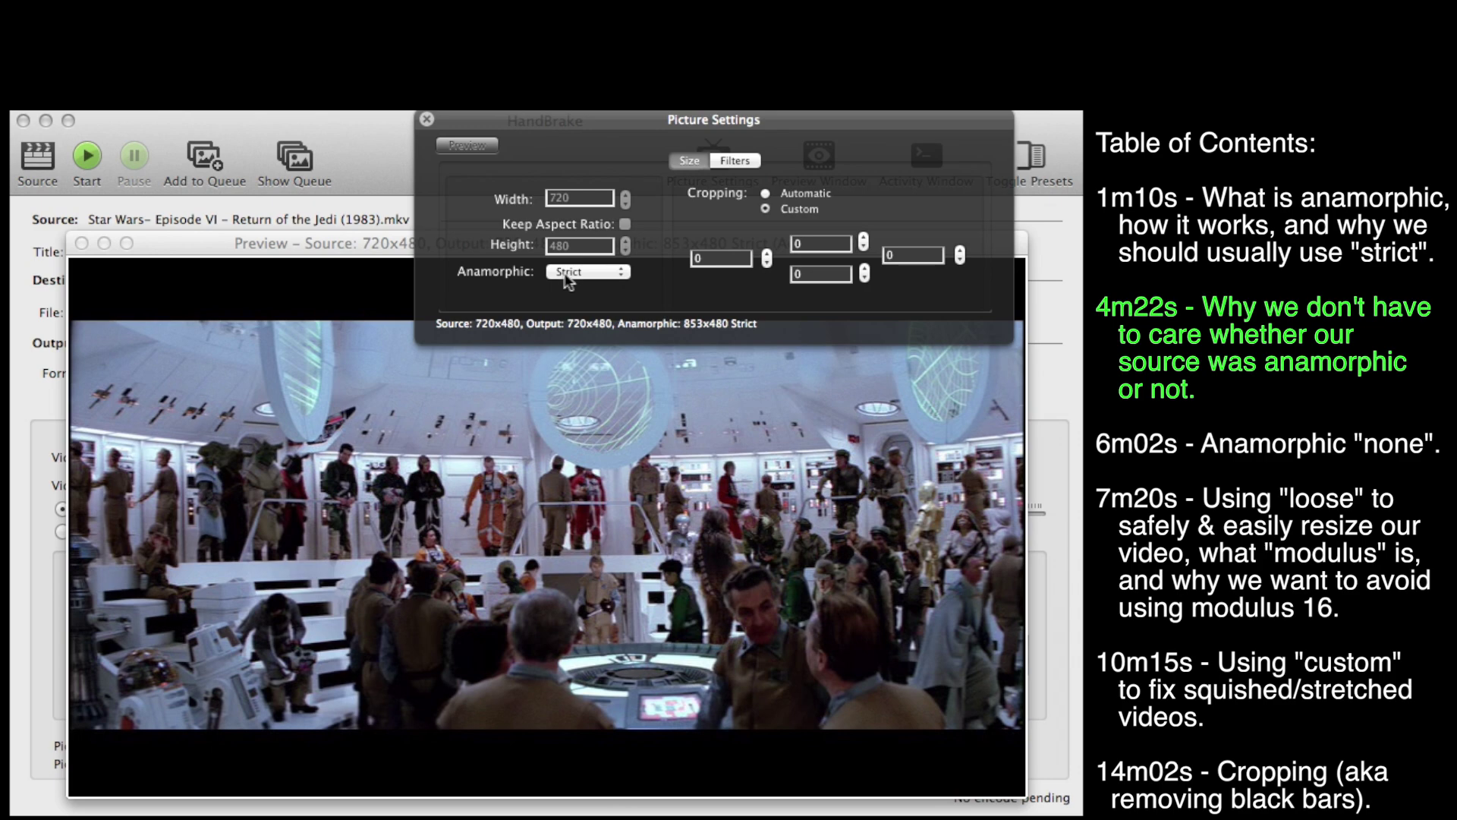
# Close the preview and picture settings, reopen the picture settings for the 1920x1080 source, and set Anamorphic to Strict
pyautogui.click(536, 179)
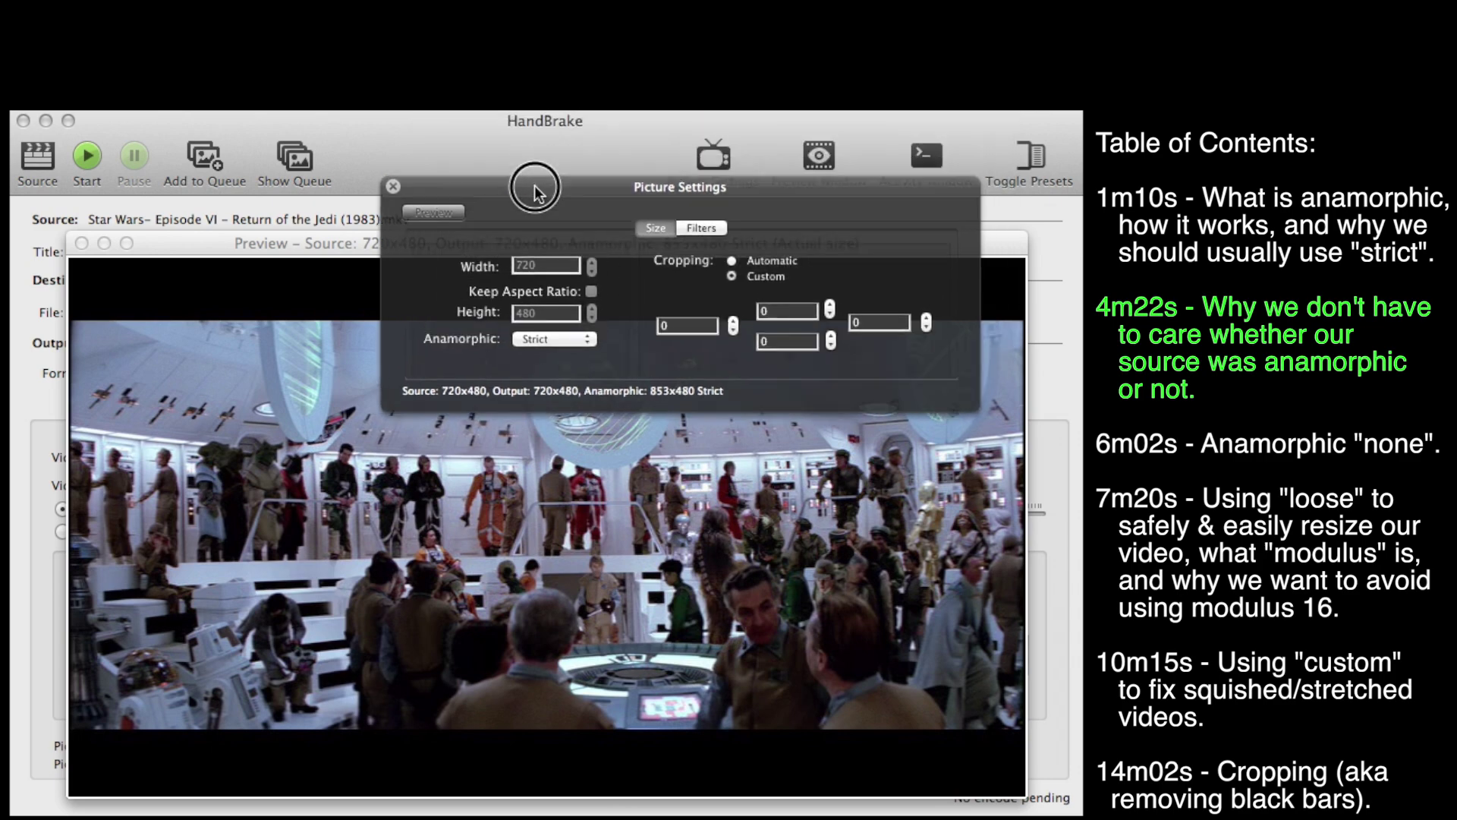
pyautogui.press('super+w')
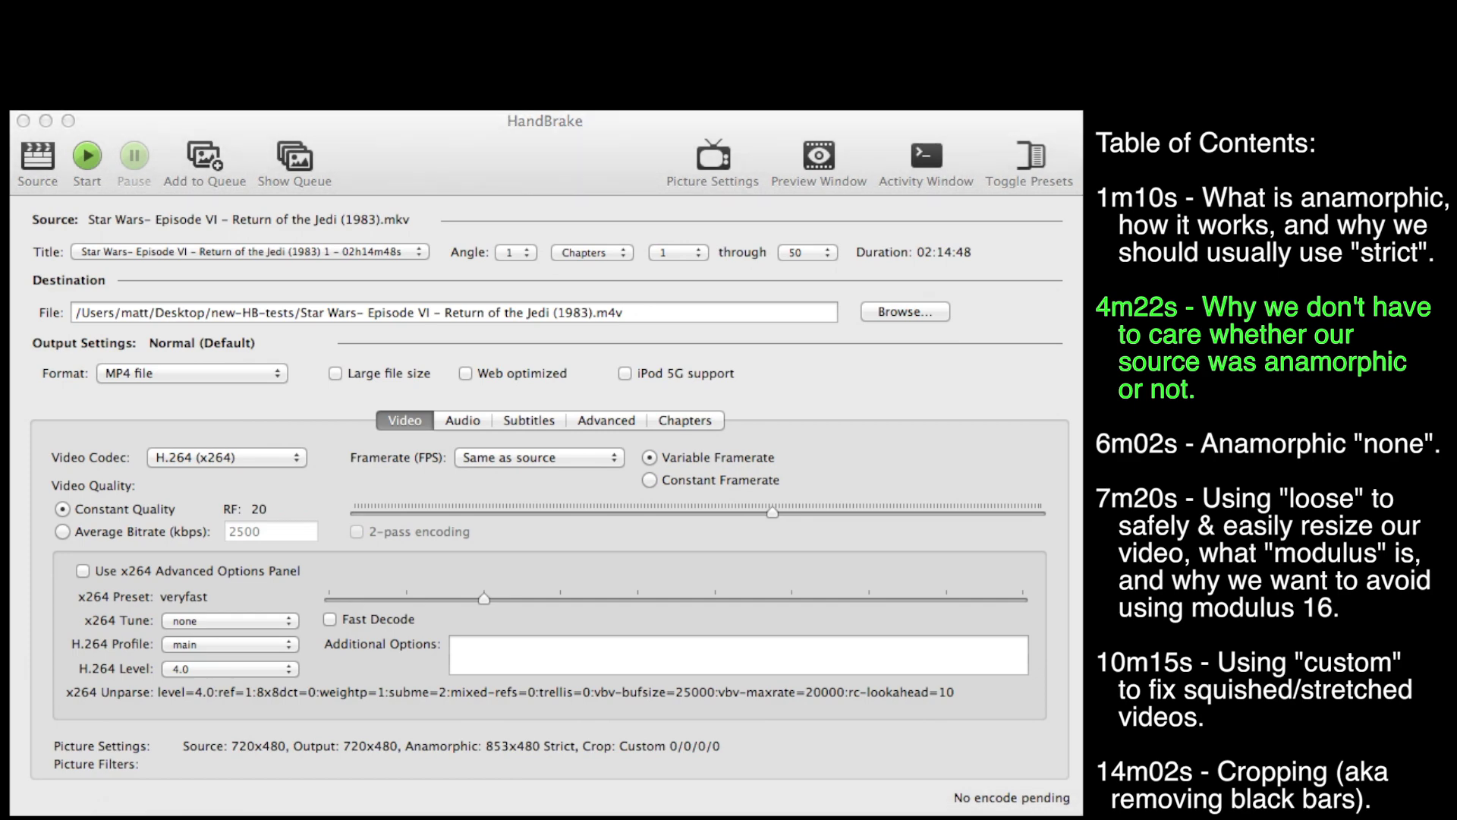
pyautogui.press('super+shift+p')
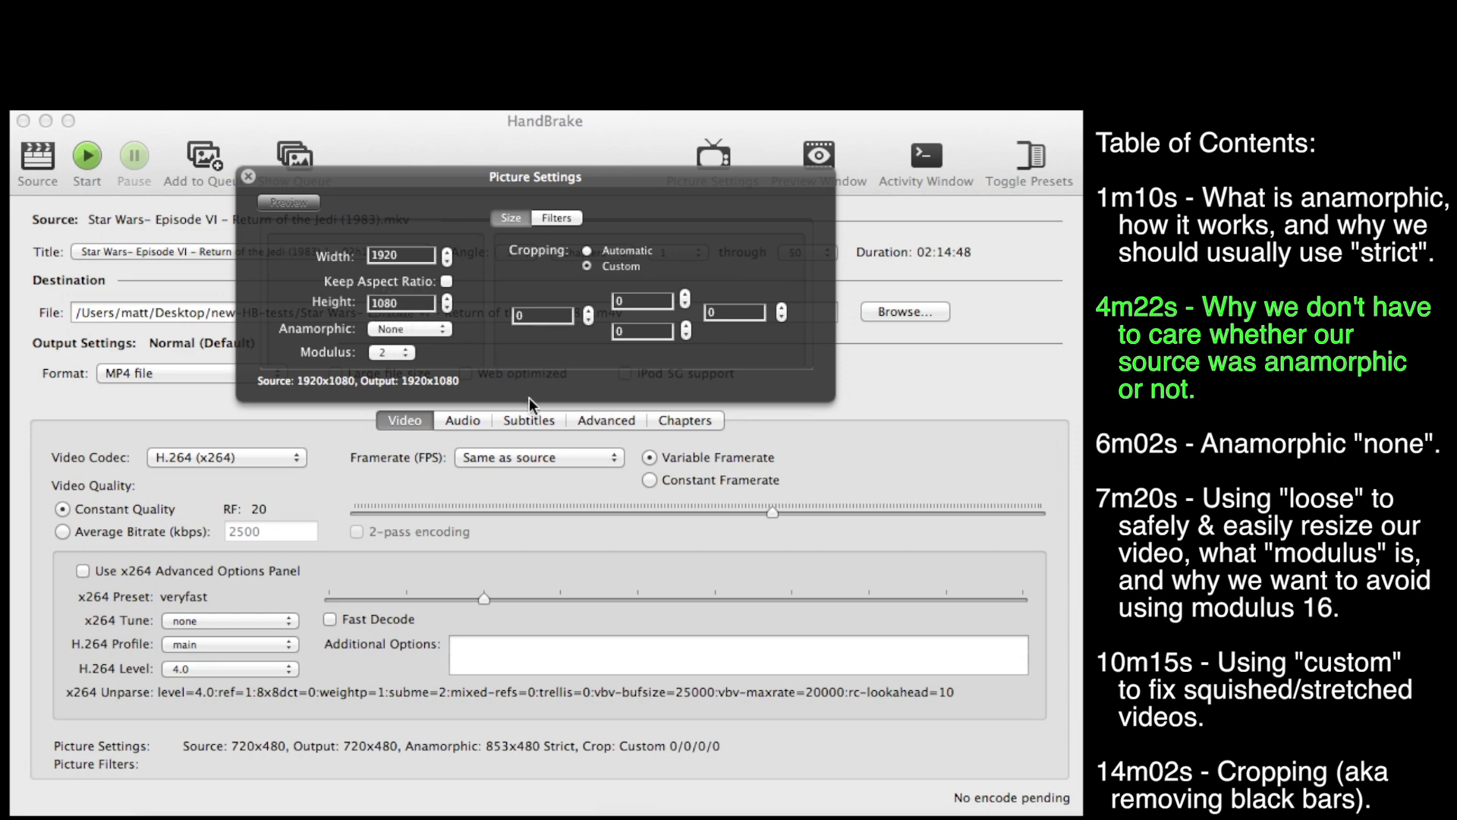
pyautogui.click(446, 340)
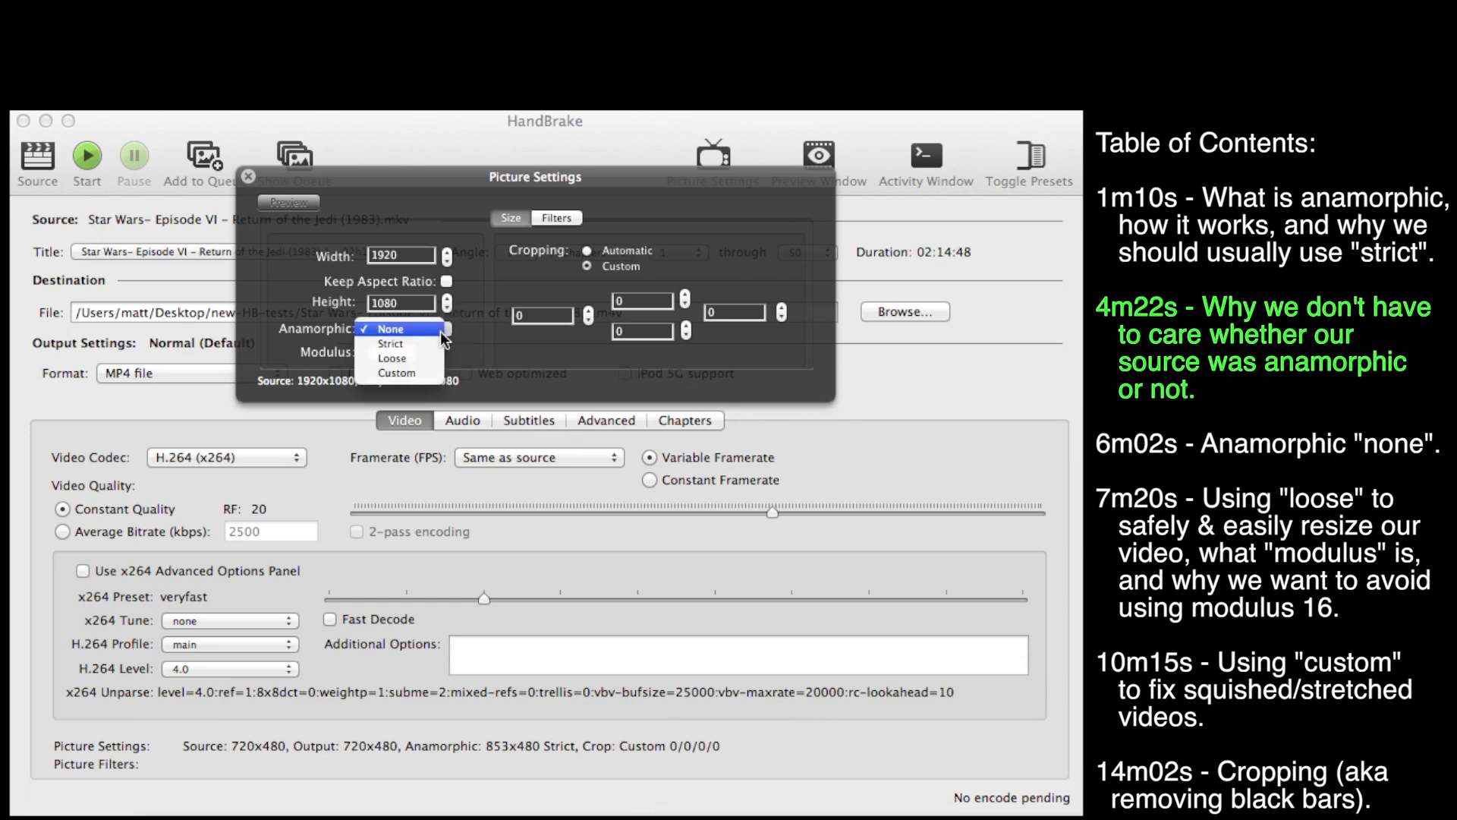
pyautogui.click(403, 344)
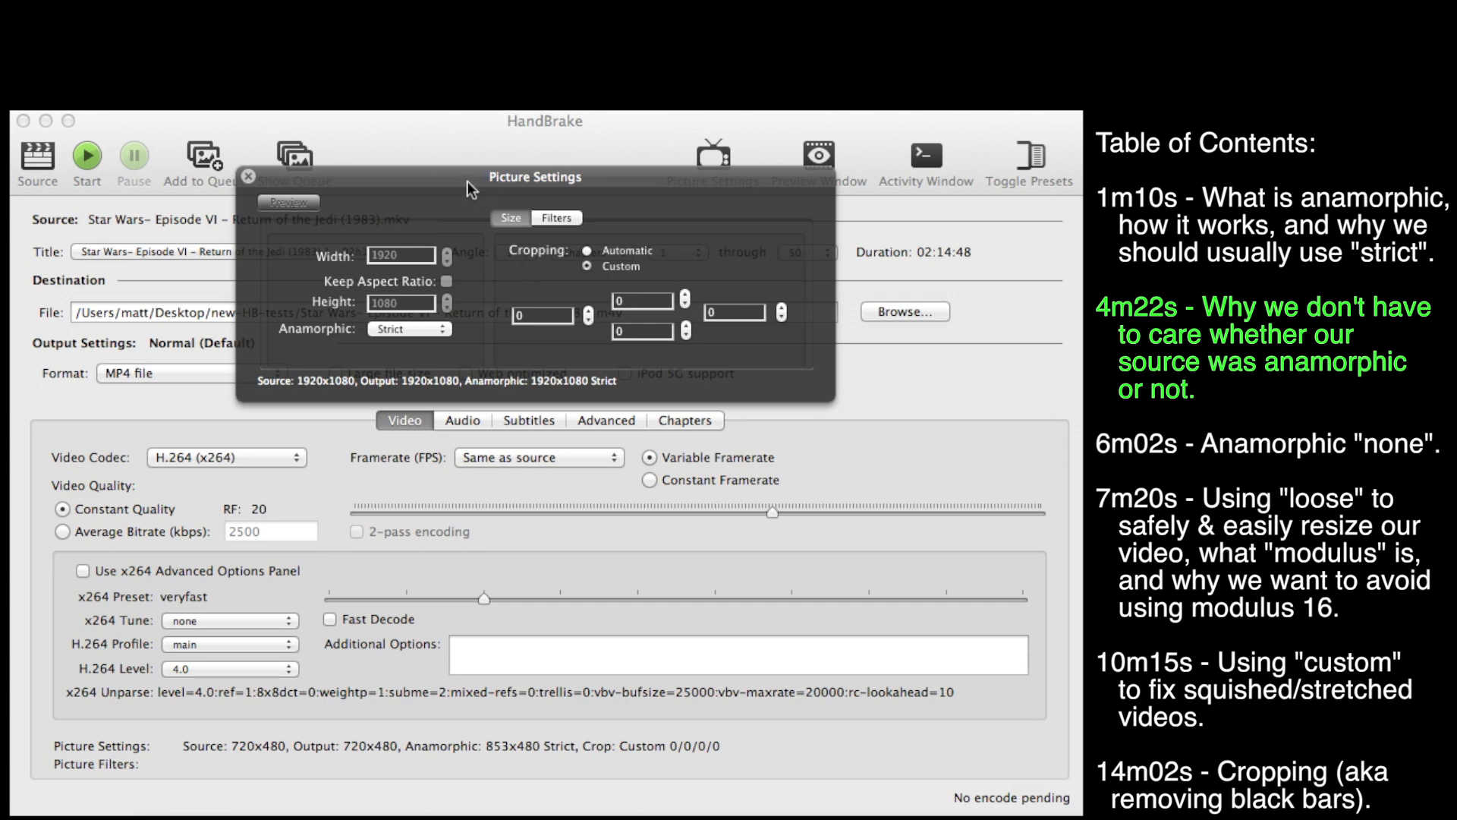
# Move the 1920x1080 picture settings aside and bring back the preview and picture settings for the 720x480 source
pyautogui.moveTo(474, 189); pyautogui.dragTo(1336, 334)
pyautogui.press('super+shift+v')
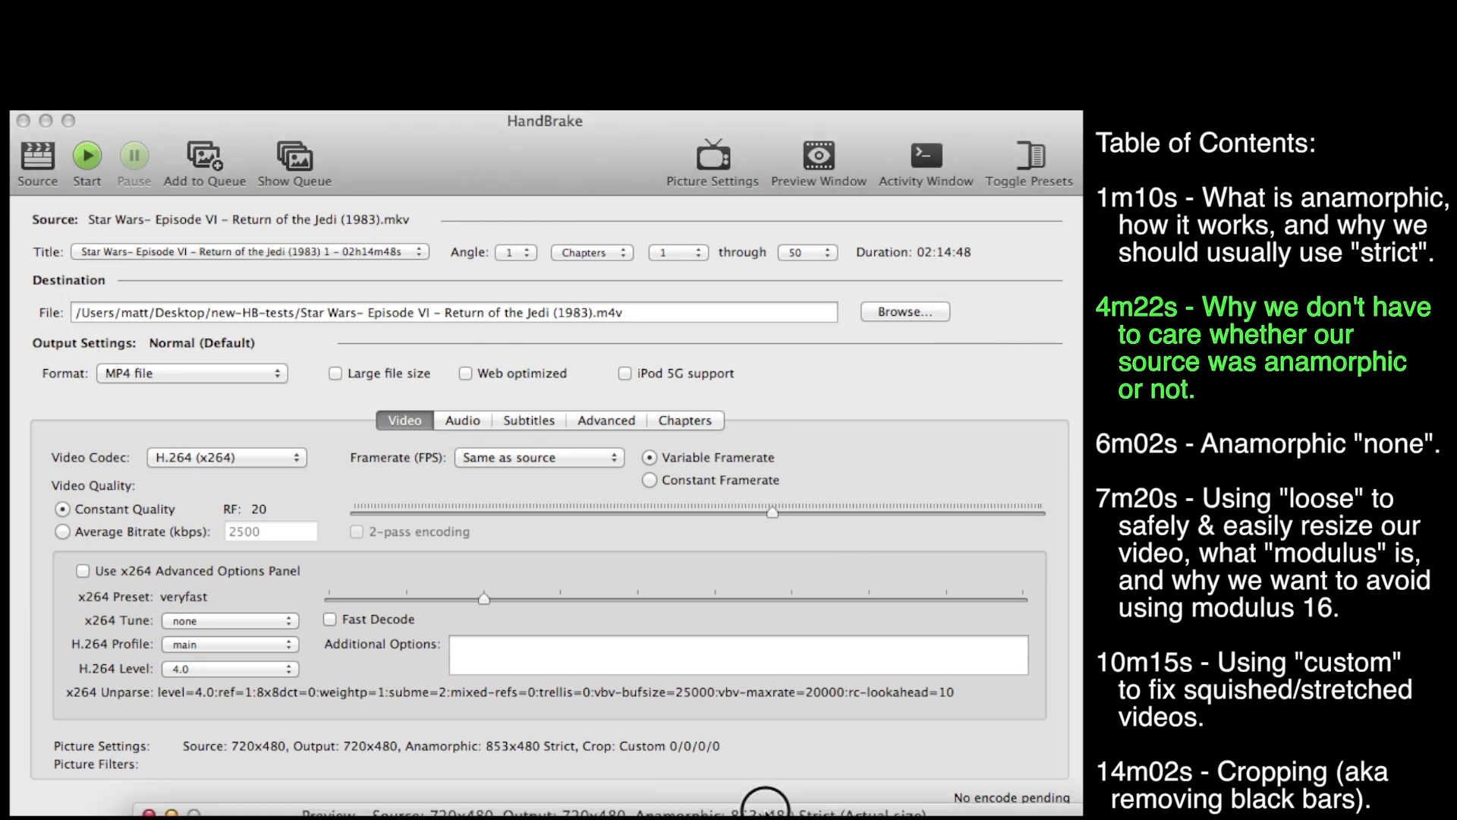
pyautogui.press('super+shift+p')
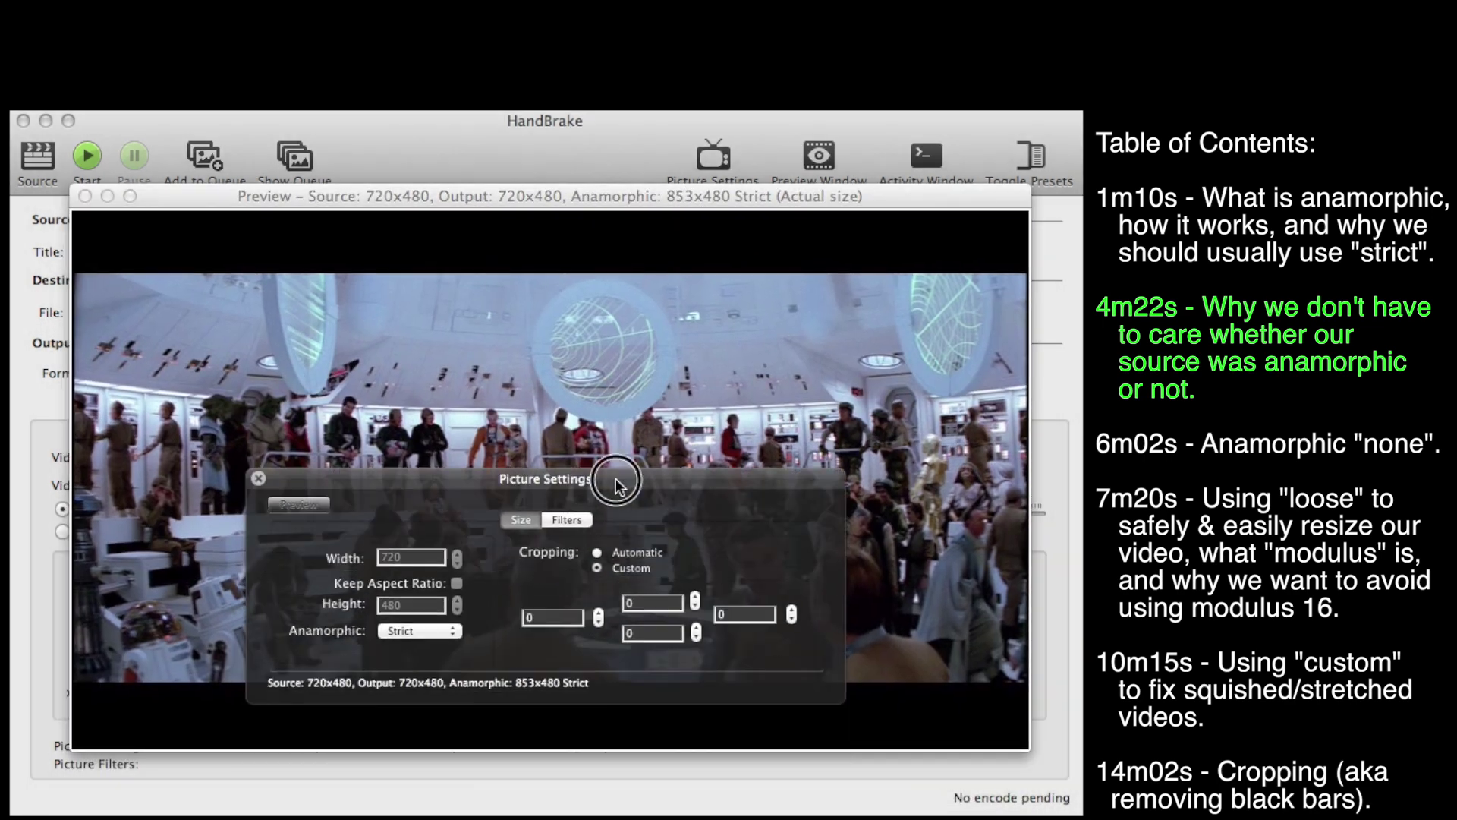
# Switch Anamorphic to None and back to Strict to compare the preview, and look over the Anamorphic options again
pyautogui.click(448, 558)
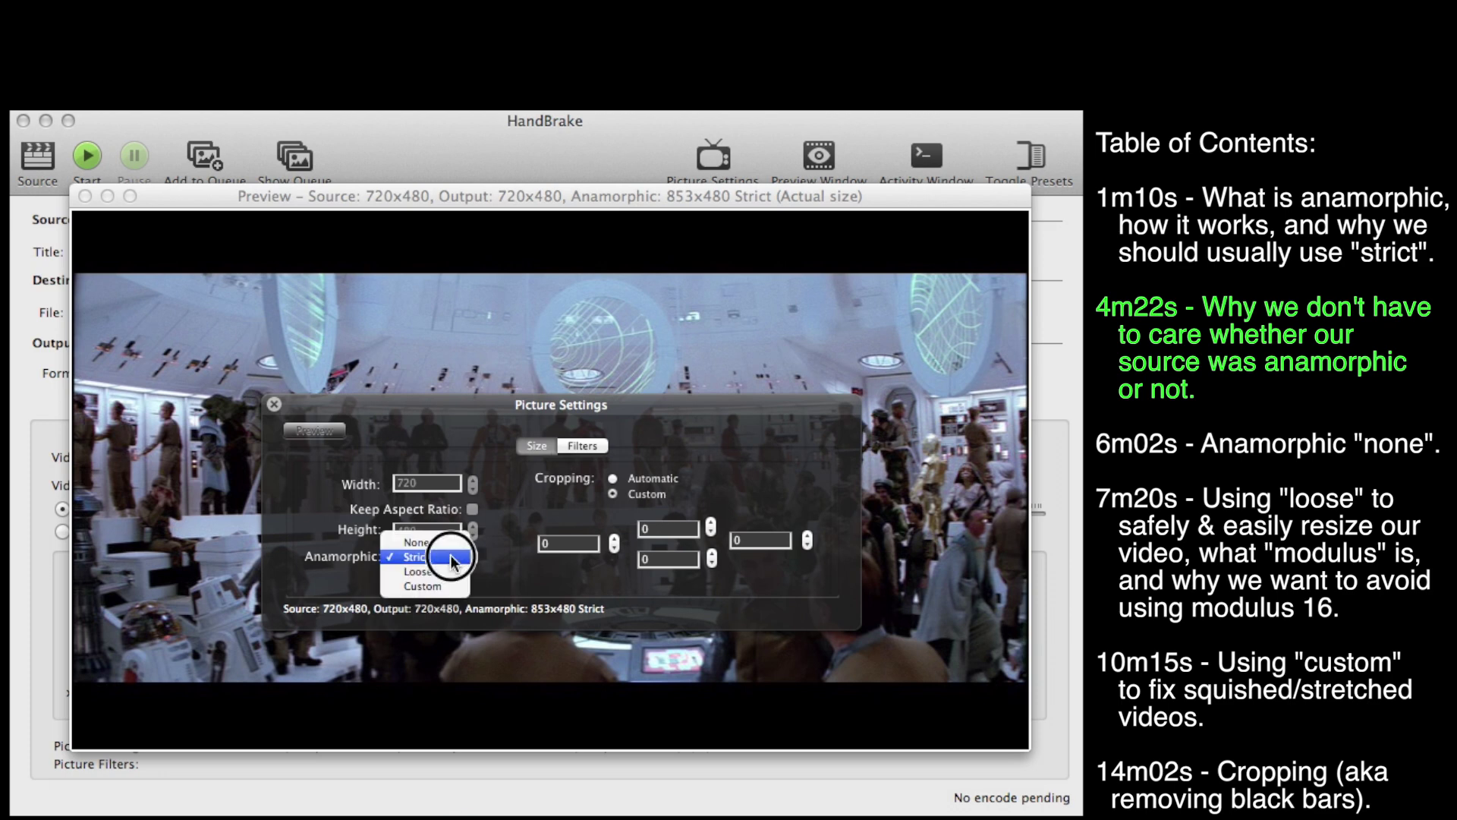
pyautogui.click(449, 540)
pyautogui.click(459, 557)
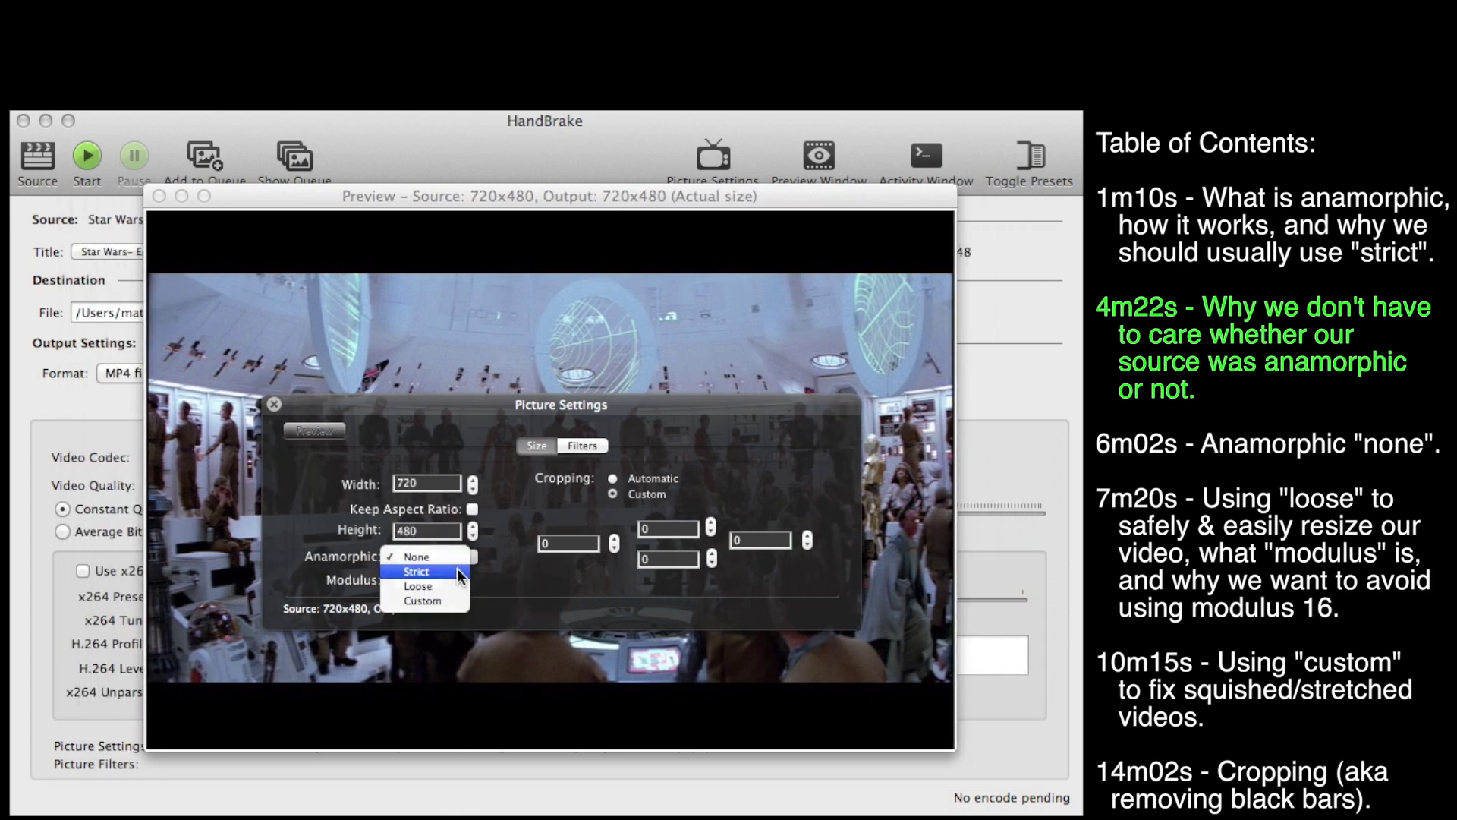
pyautogui.click(457, 570)
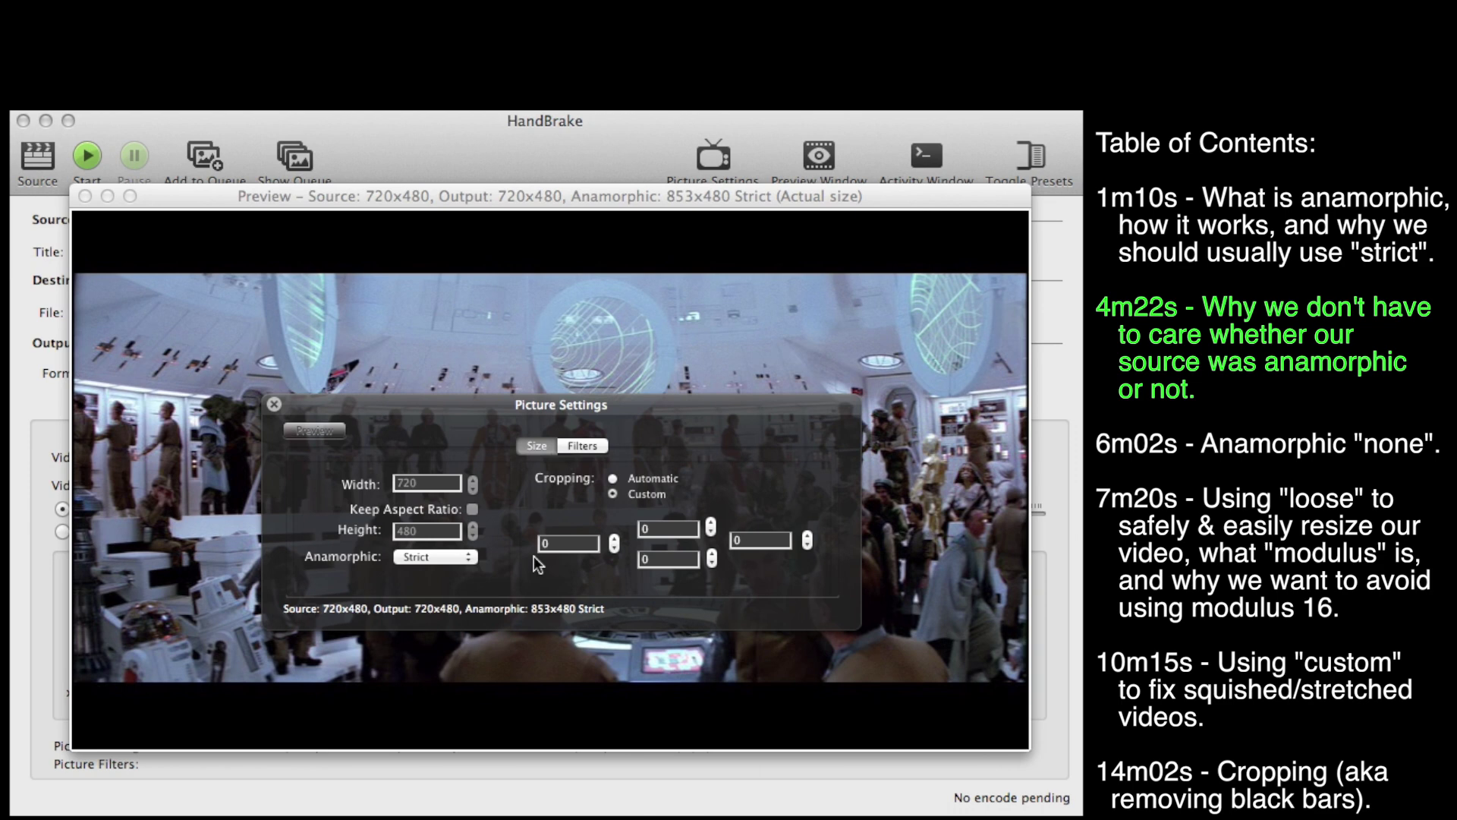
pyautogui.click(470, 558)
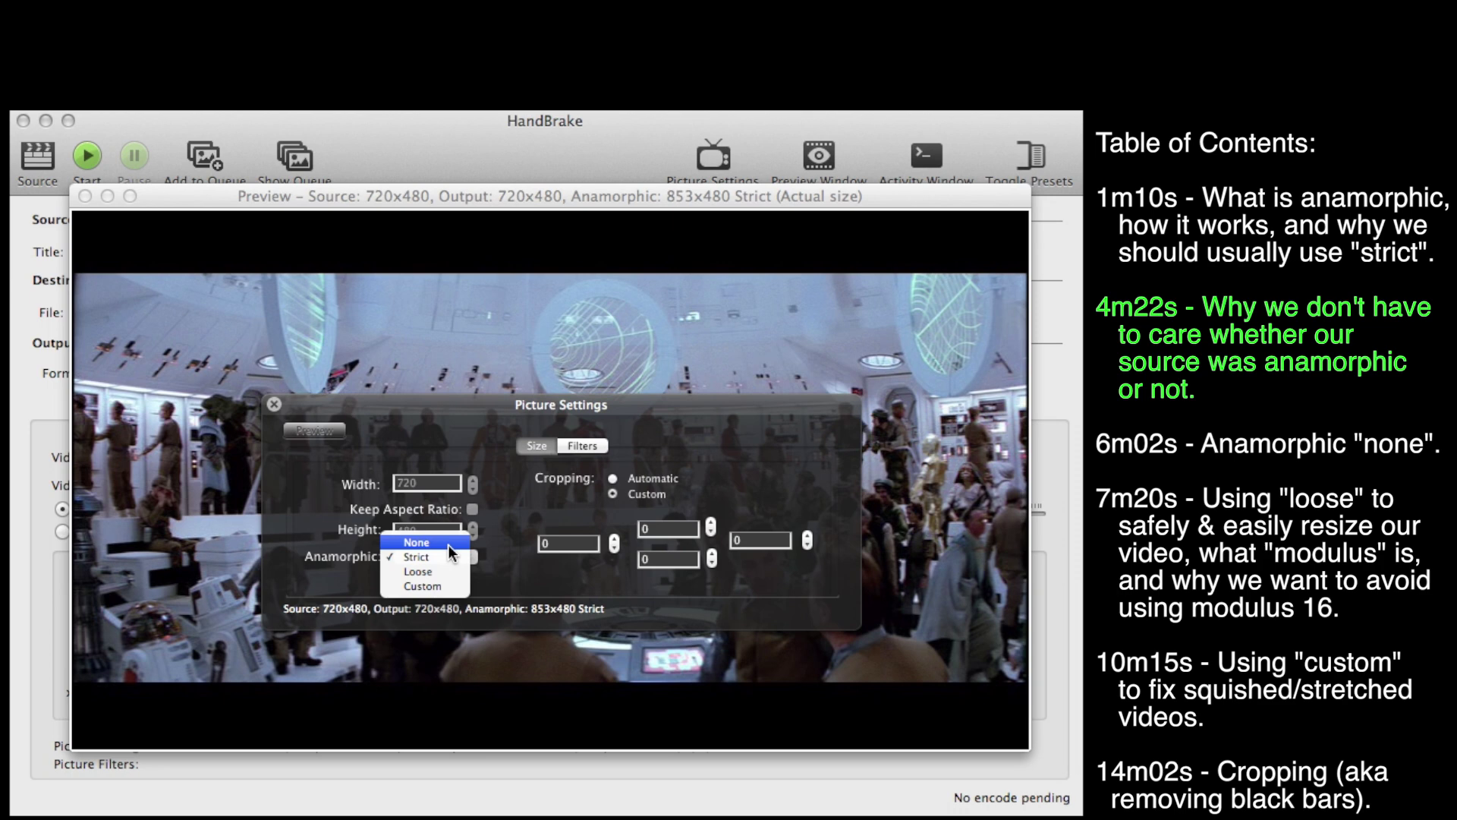
pyautogui.click(450, 560)
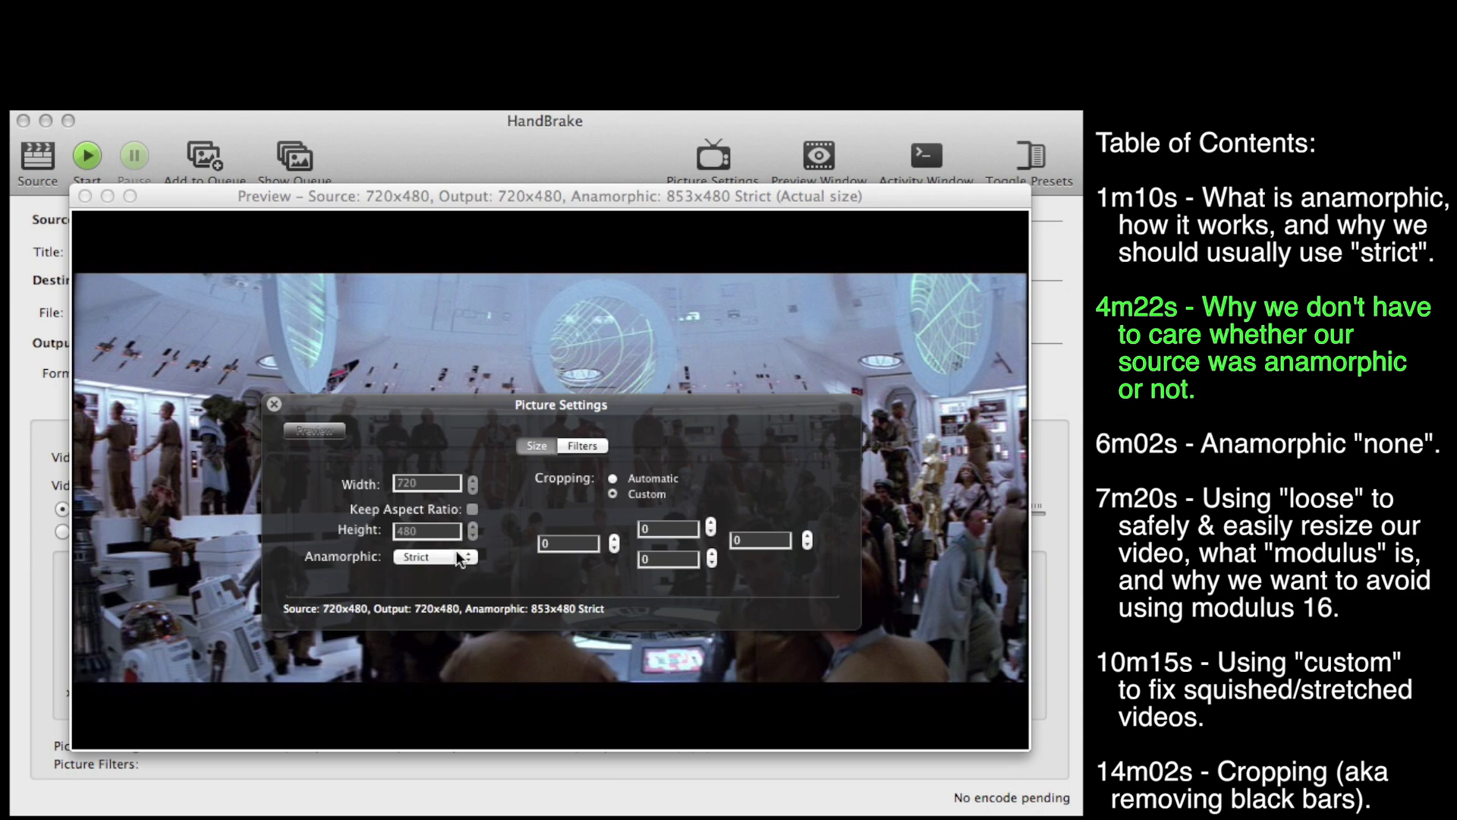
# Move the preview aside to check the source and output sizes, and reposition it behind the picture settings
pyautogui.moveTo(189, 208); pyautogui.dragTo(665, 217)
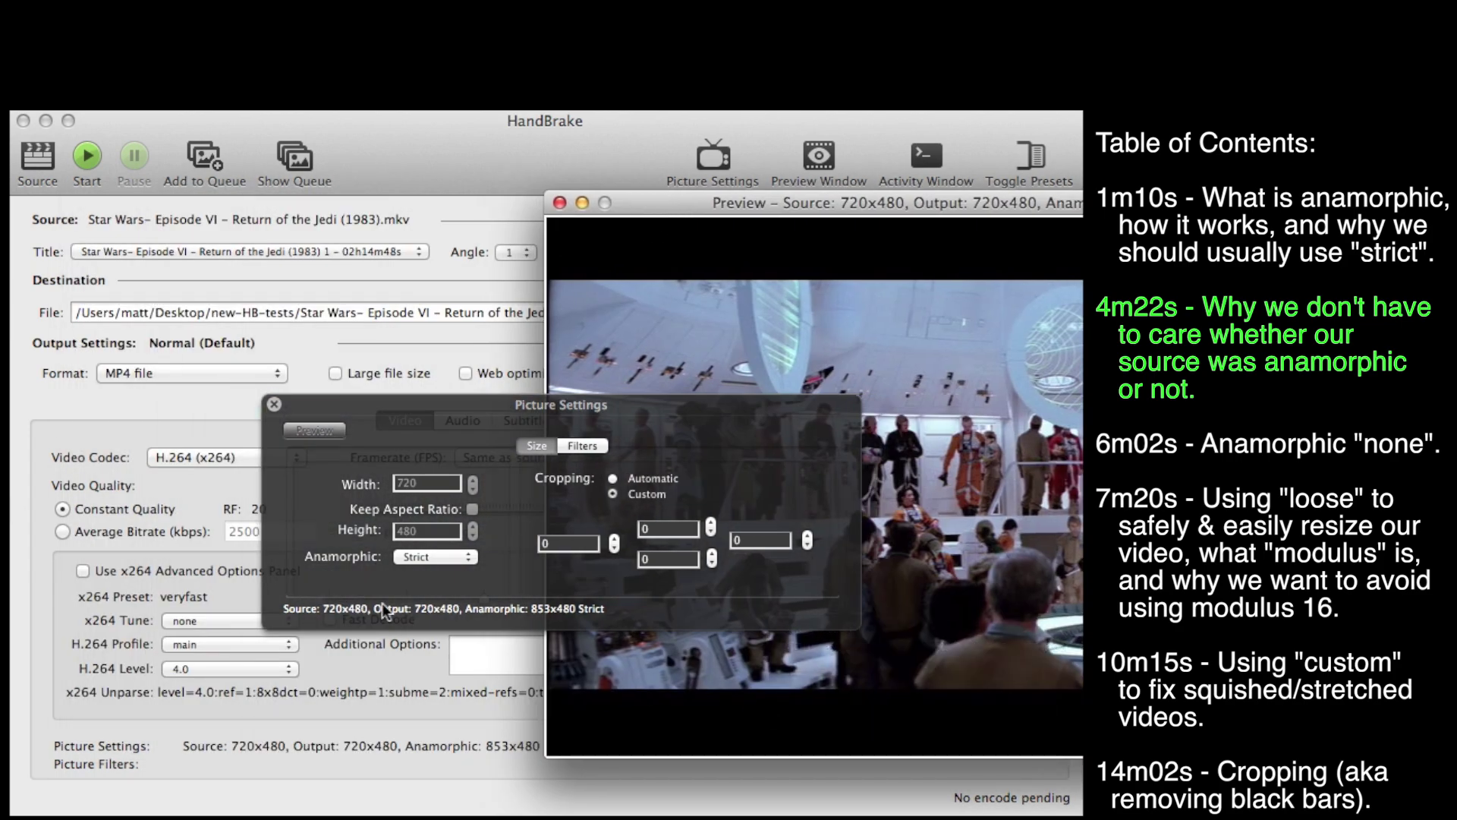
pyautogui.moveTo(904, 211); pyautogui.dragTo(444, 165)
pyautogui.moveTo(476, 458)
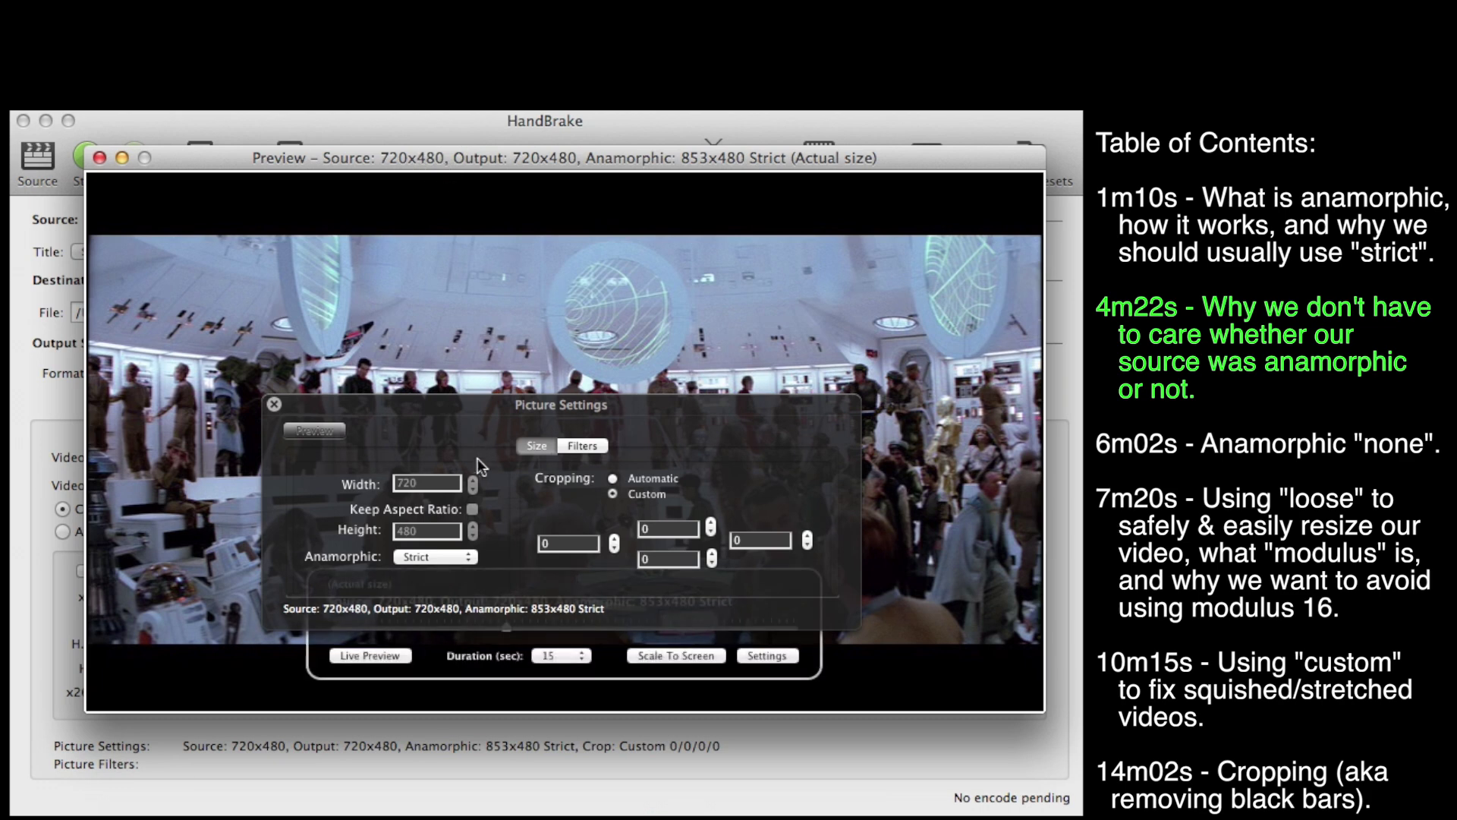
pyautogui.click(450, 422)
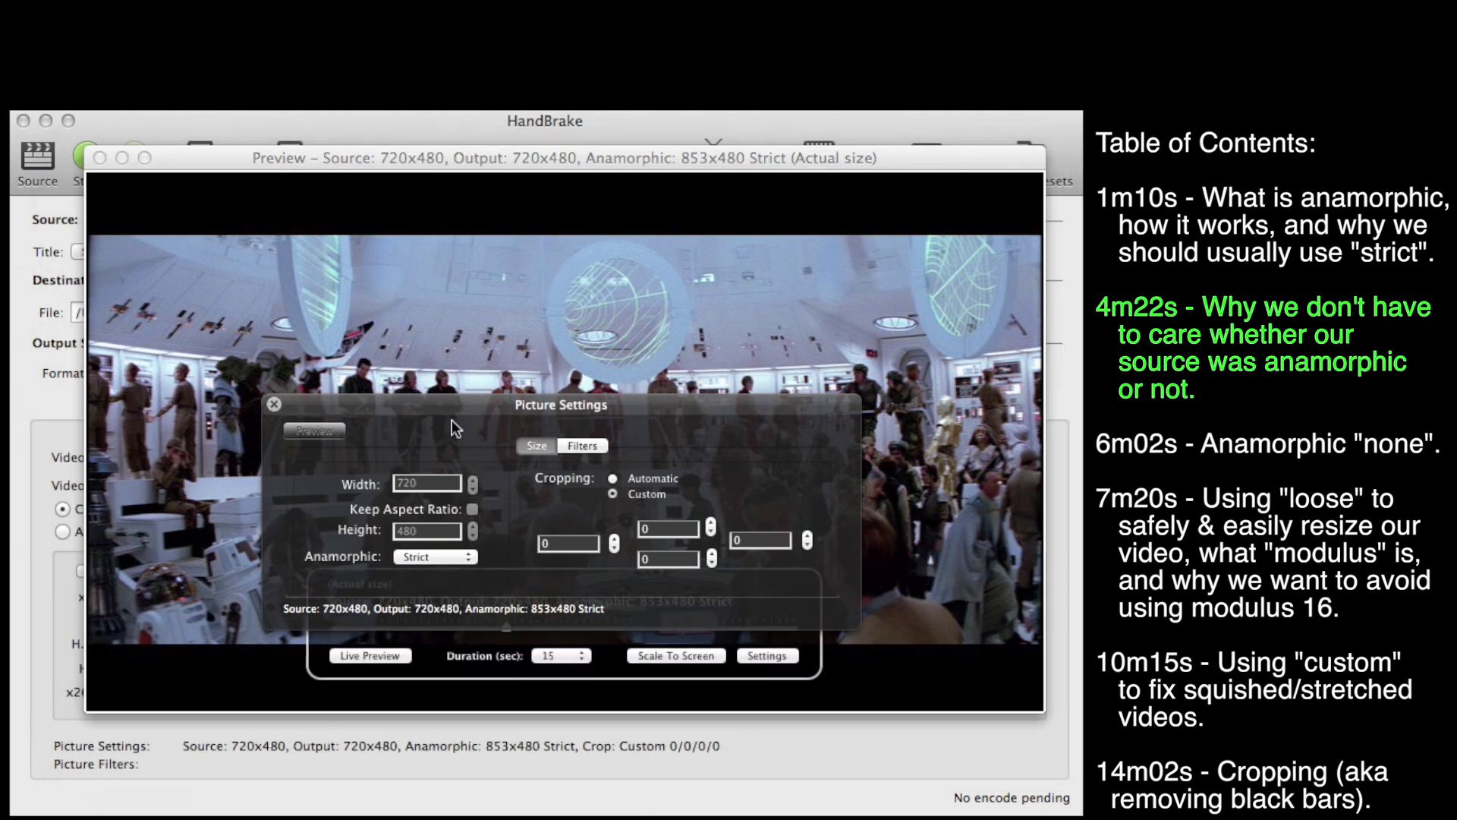
# Set Anamorphic to None and move the picture settings around to inspect the uncovered preview image
pyautogui.click(463, 560)
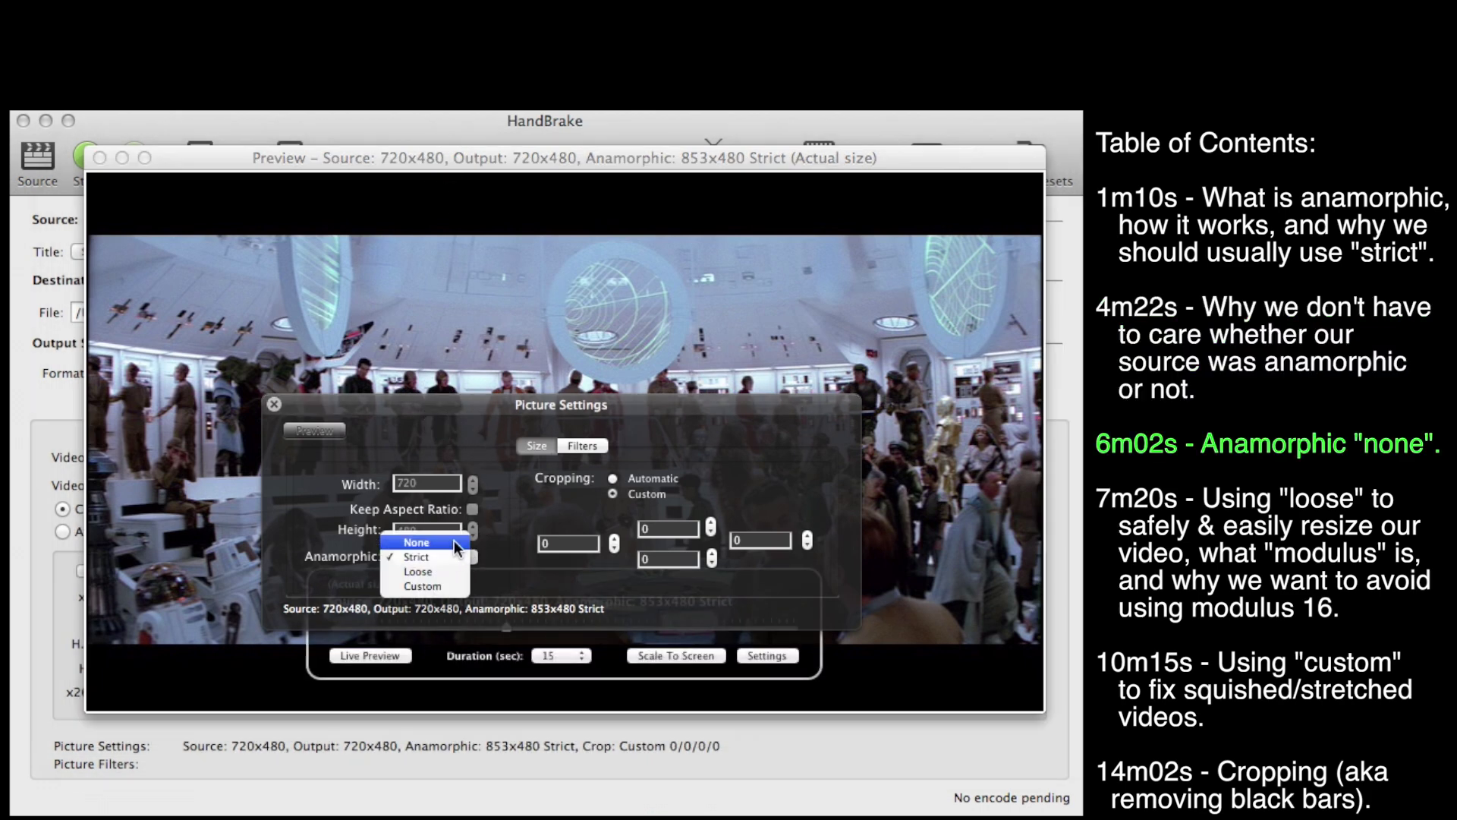
pyautogui.click(454, 541)
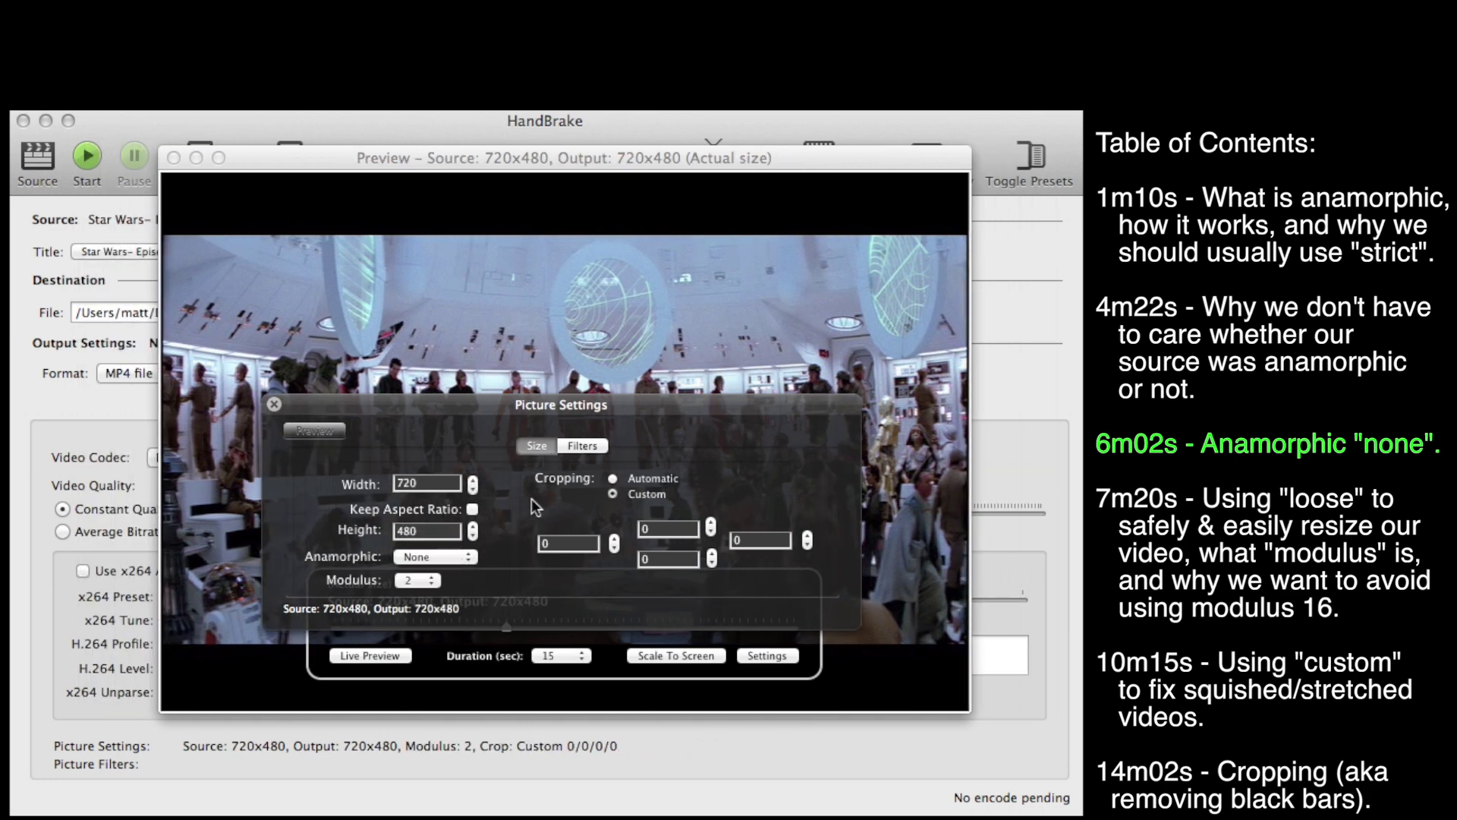
pyautogui.moveTo(658, 415); pyautogui.dragTo(684, 268)
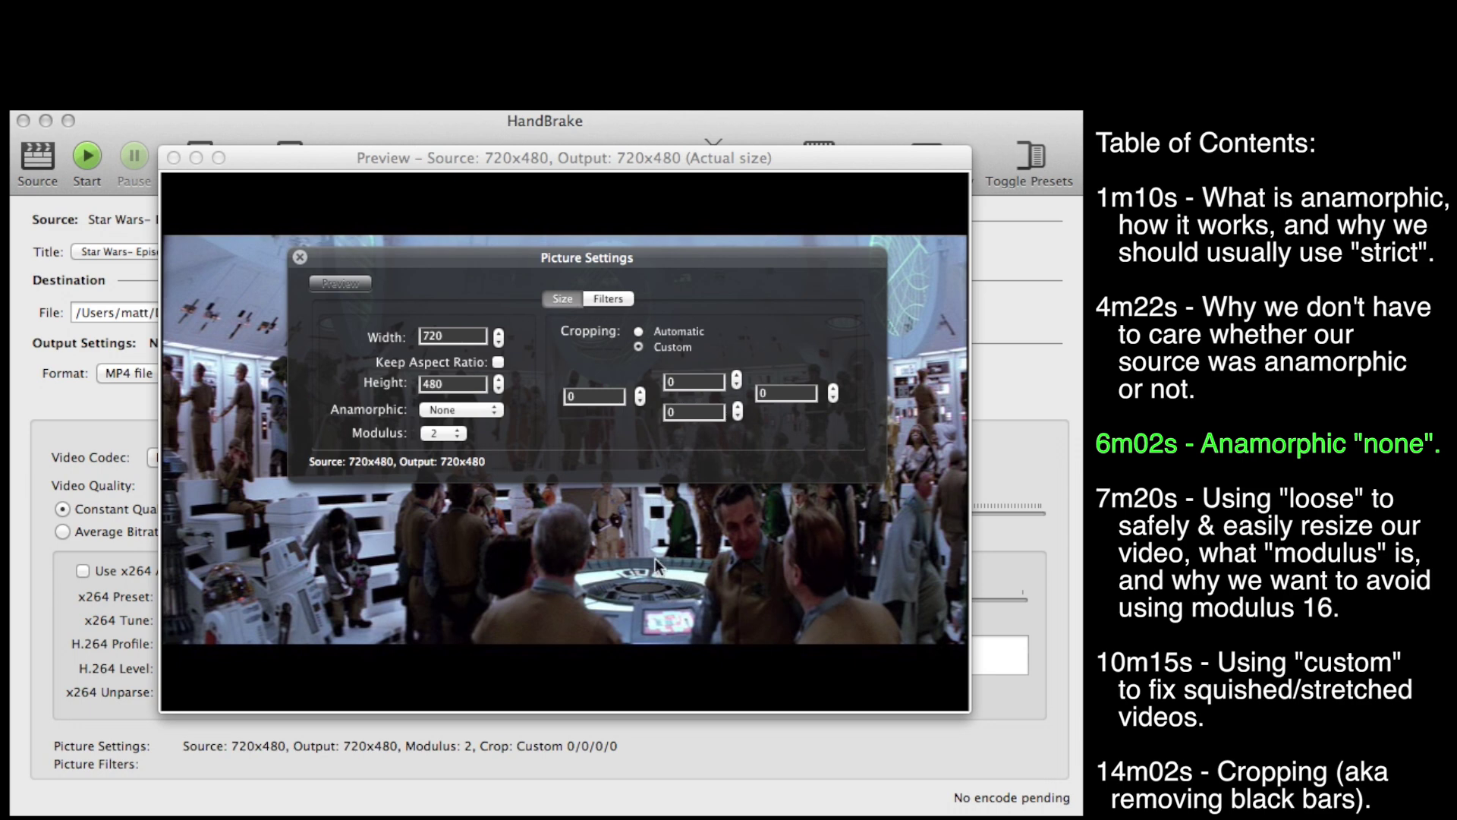
pyautogui.moveTo(649, 269); pyautogui.dragTo(621, 591)
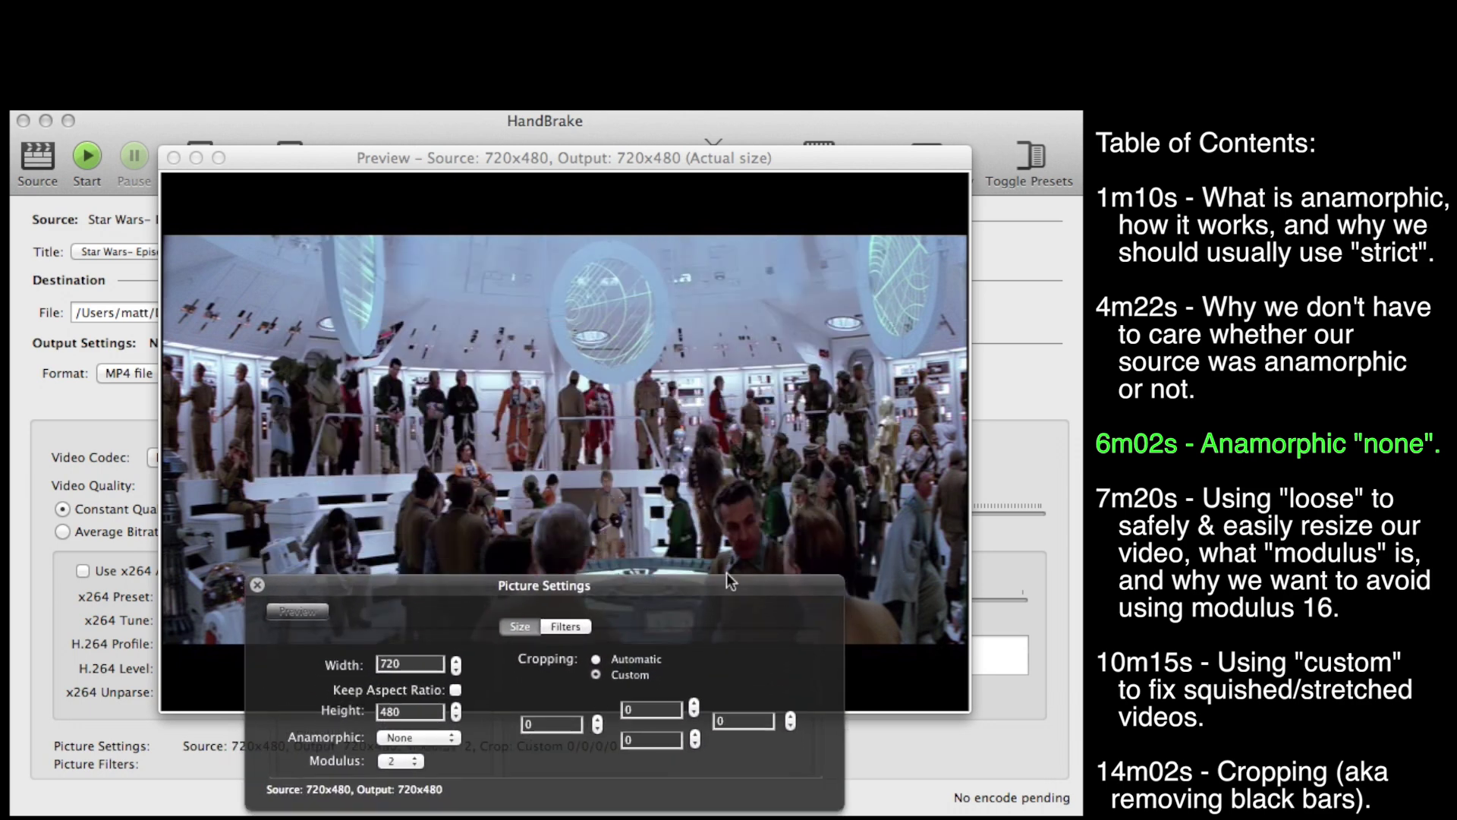
pyautogui.moveTo(712, 583); pyautogui.dragTo(736, 257)
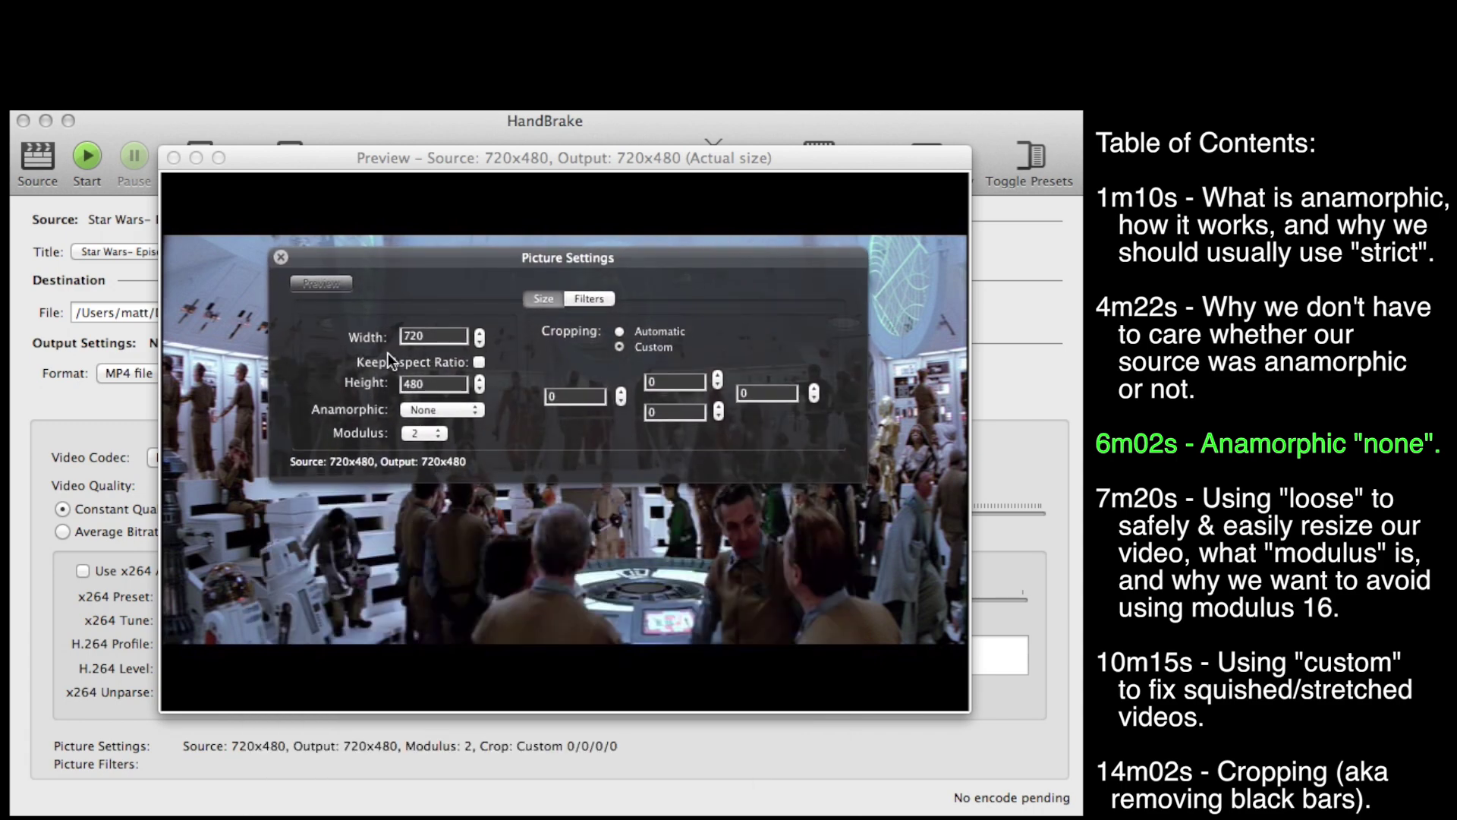
# Try Keep Aspect Ratio with Anamorphic None in the preview, and return Anamorphic to Strict
pyautogui.click(480, 362)
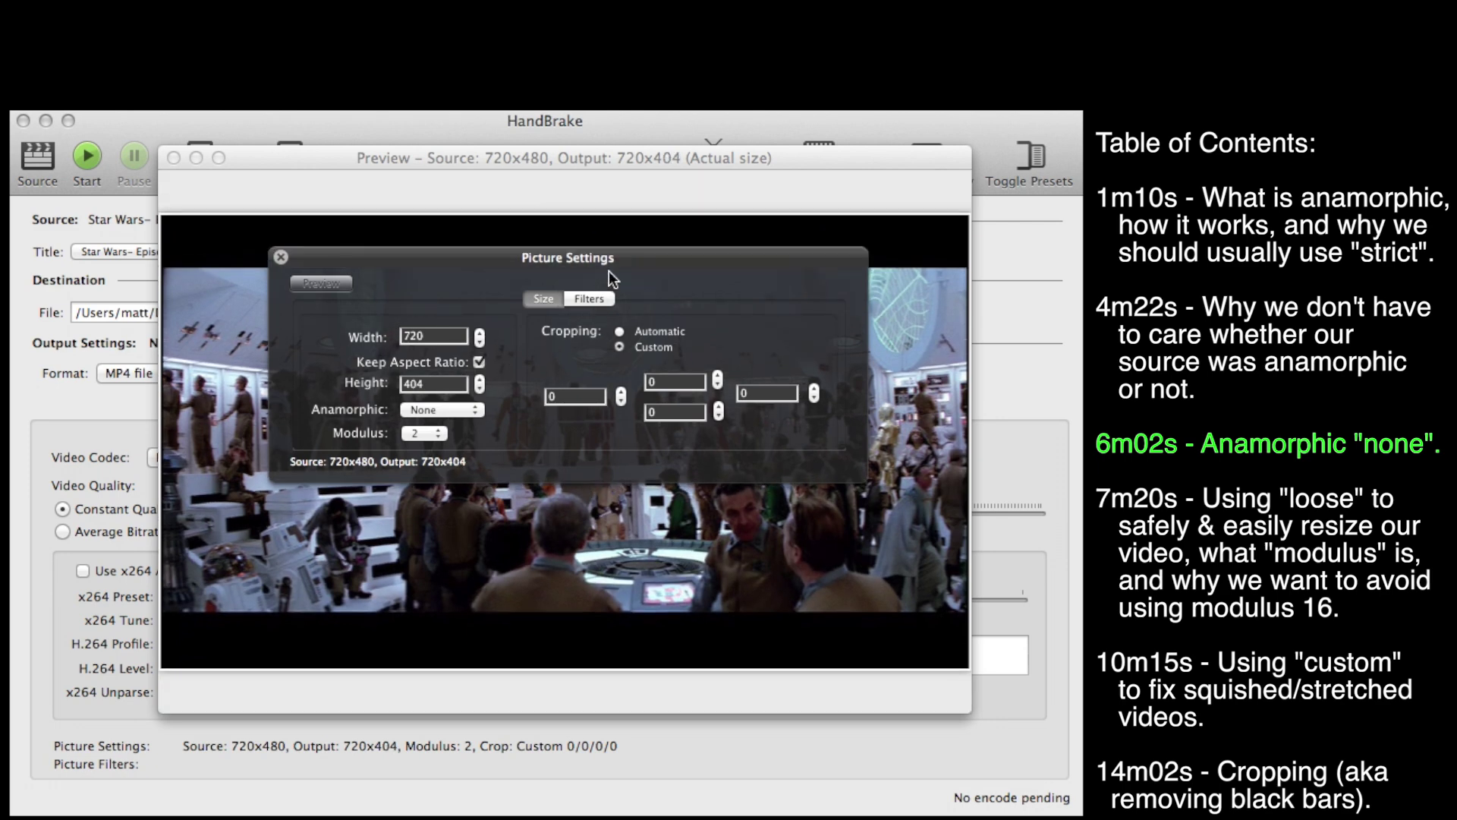
pyautogui.moveTo(617, 256); pyautogui.dragTo(628, 344)
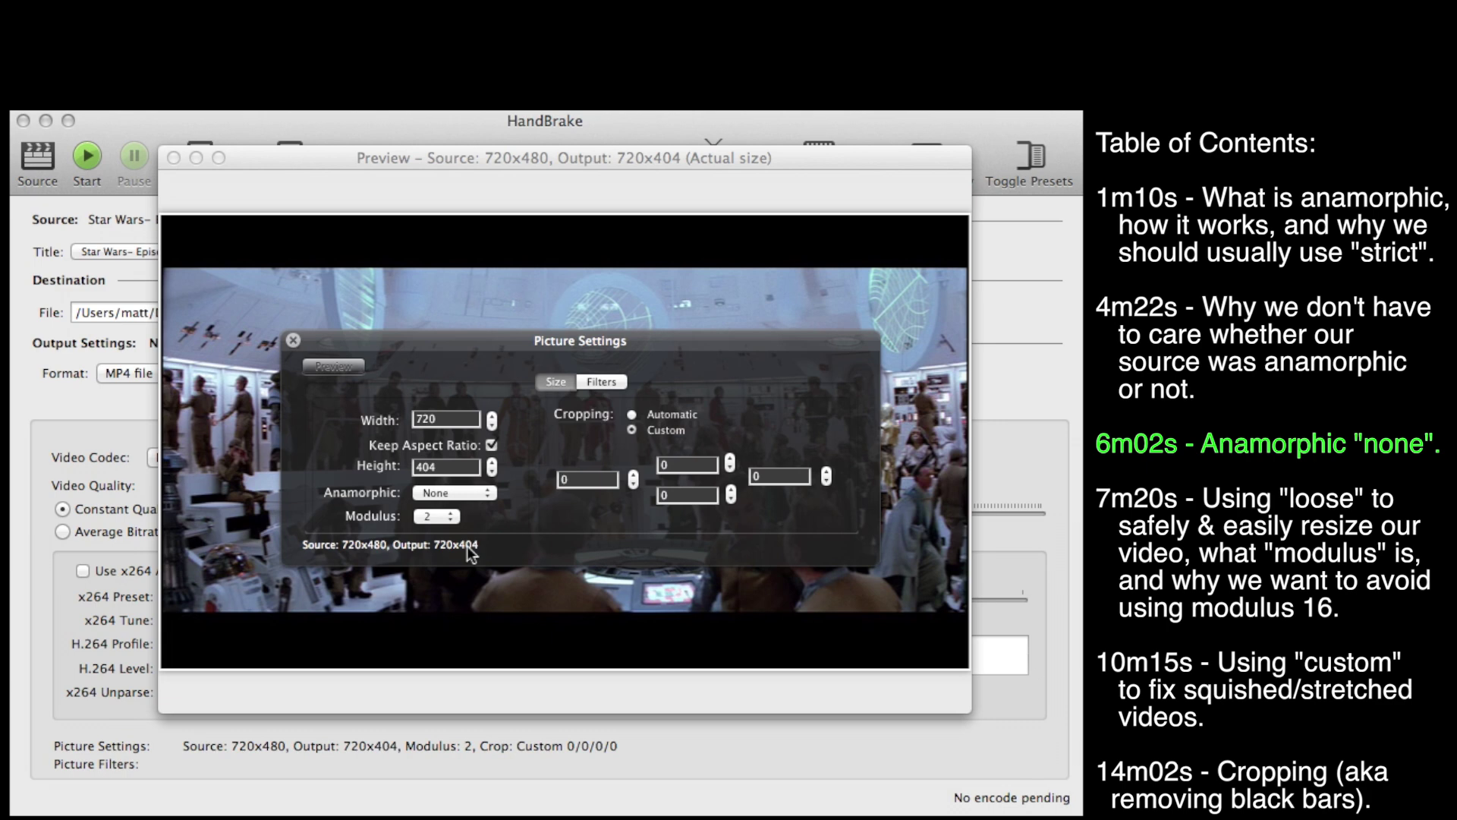
pyautogui.click(489, 495)
pyautogui.press('Return')
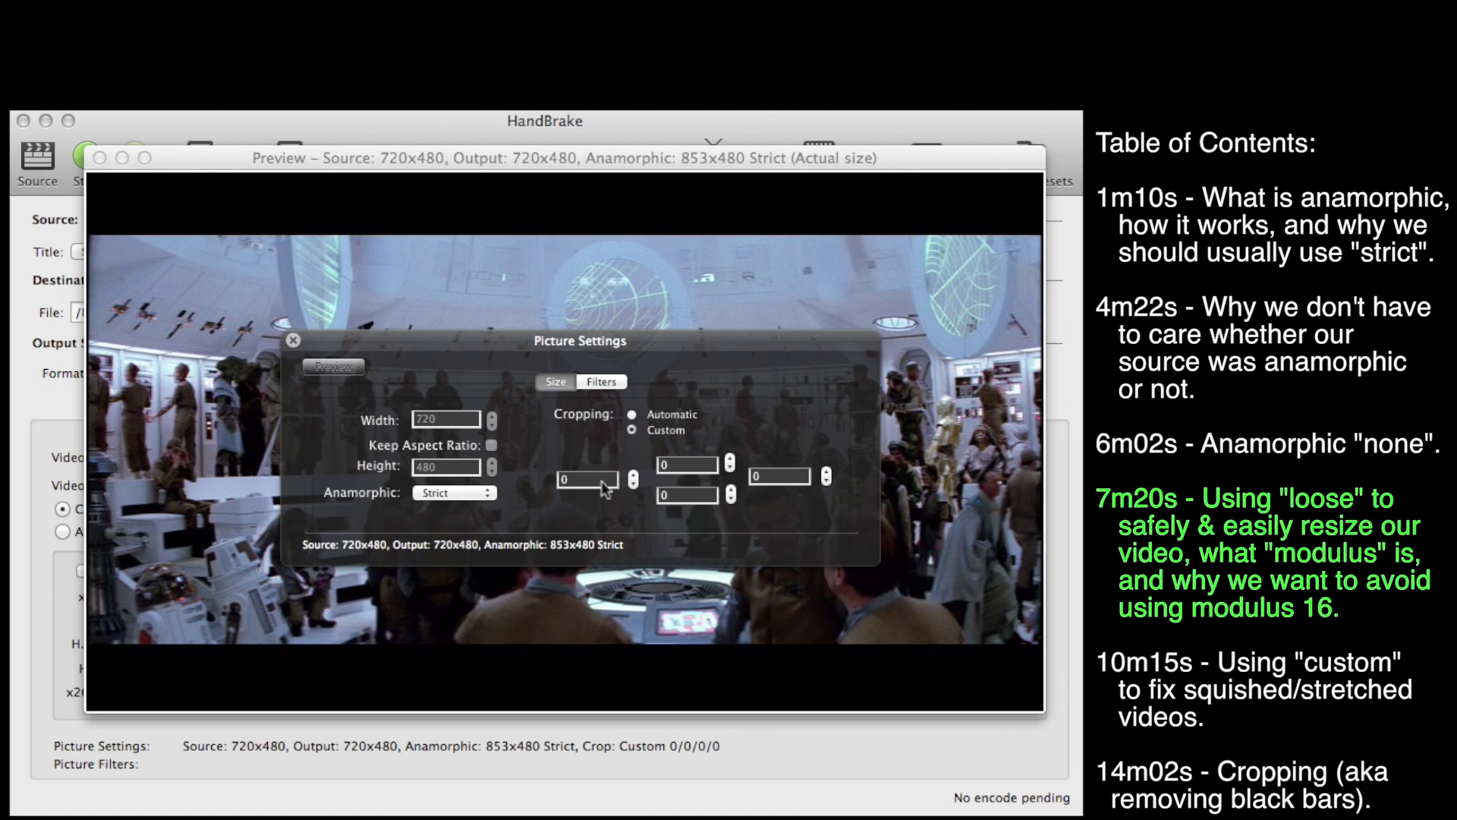
# Set Anamorphic to Loose and reduce the width to 514 with modulus 2
pyautogui.click(485, 497)
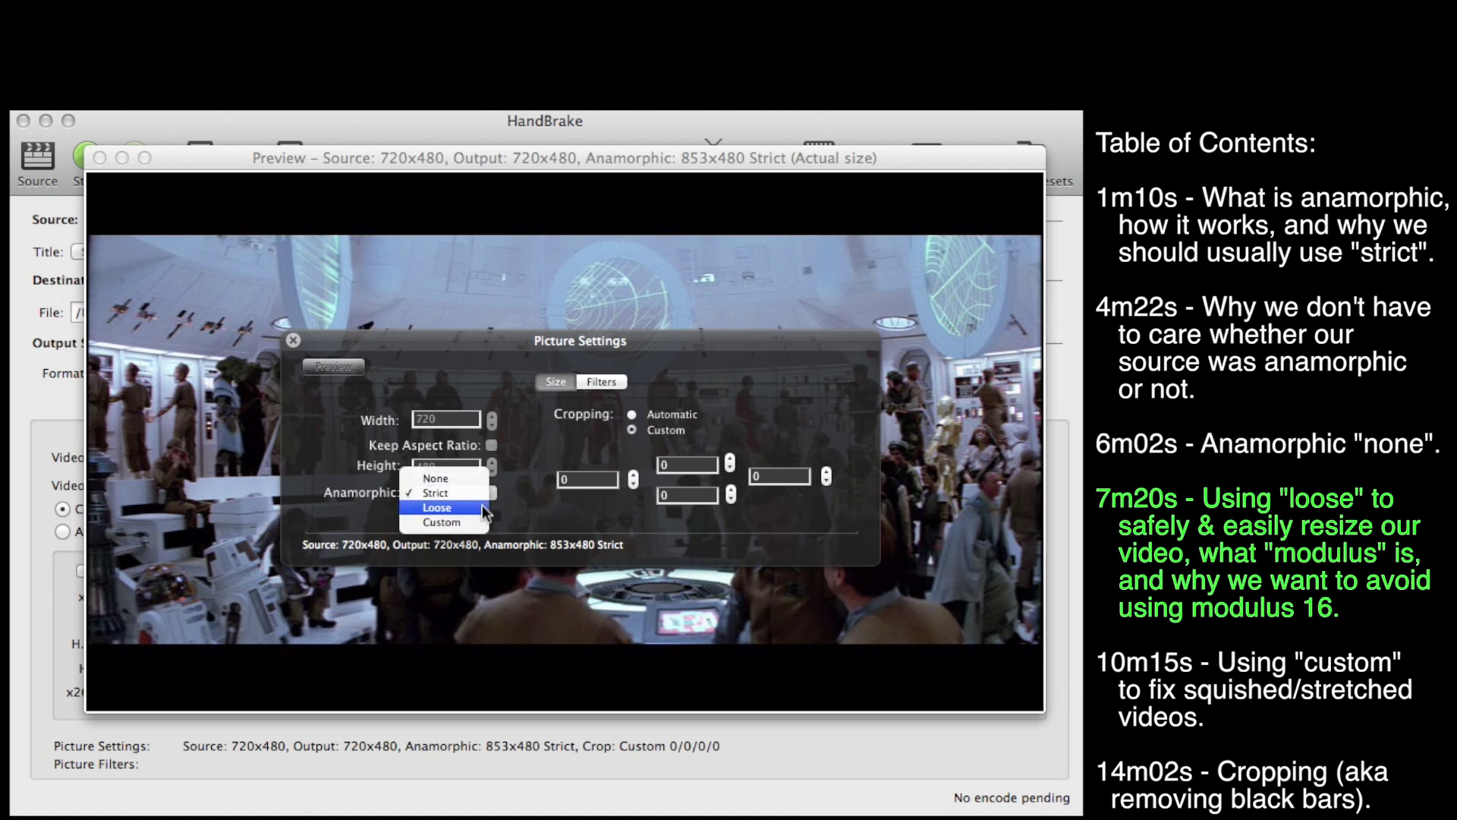
pyautogui.click(464, 512)
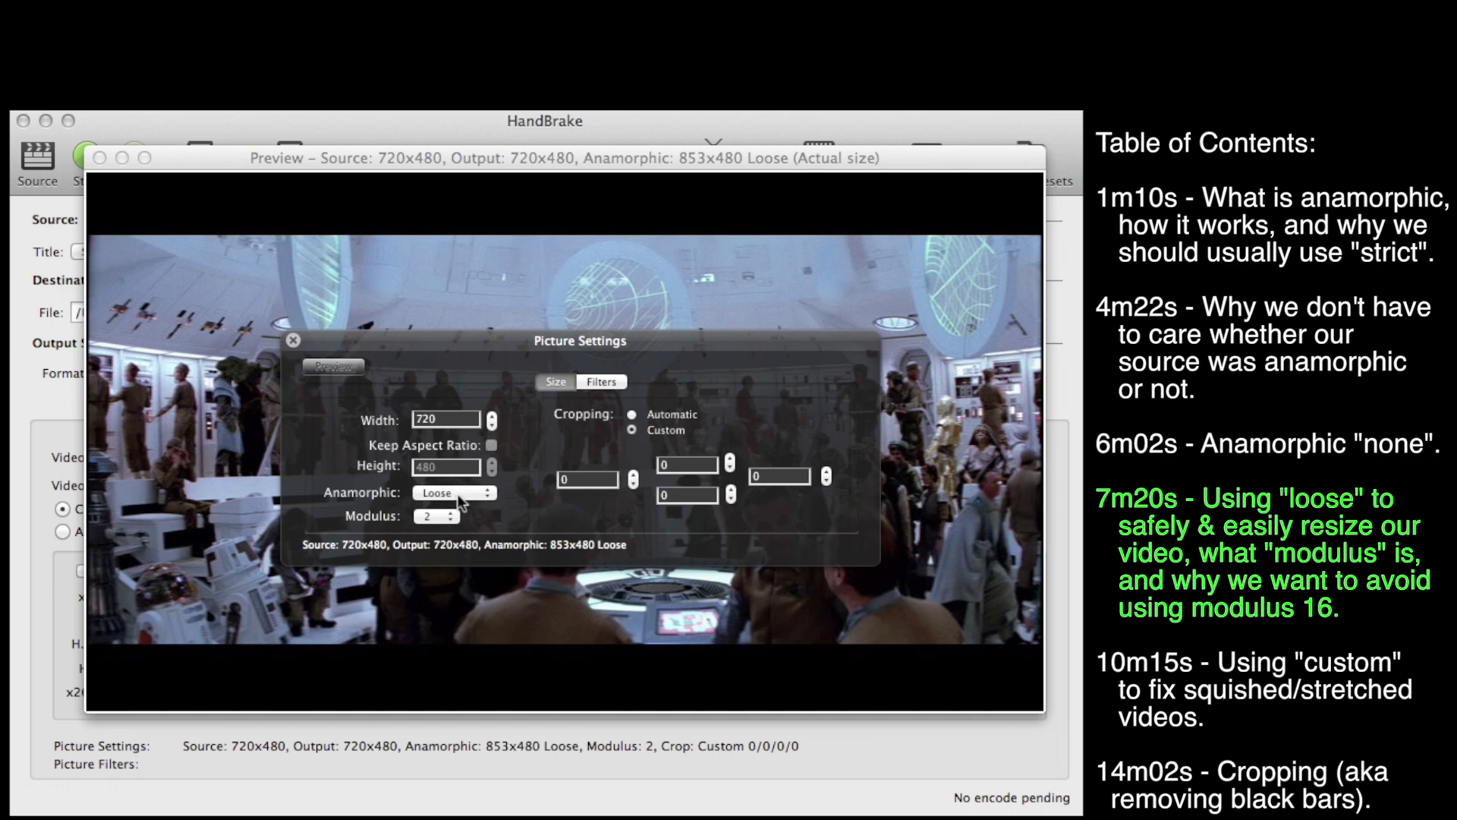
pyautogui.click(493, 426)
pyautogui.click(493, 425)
pyautogui.click(493, 426)
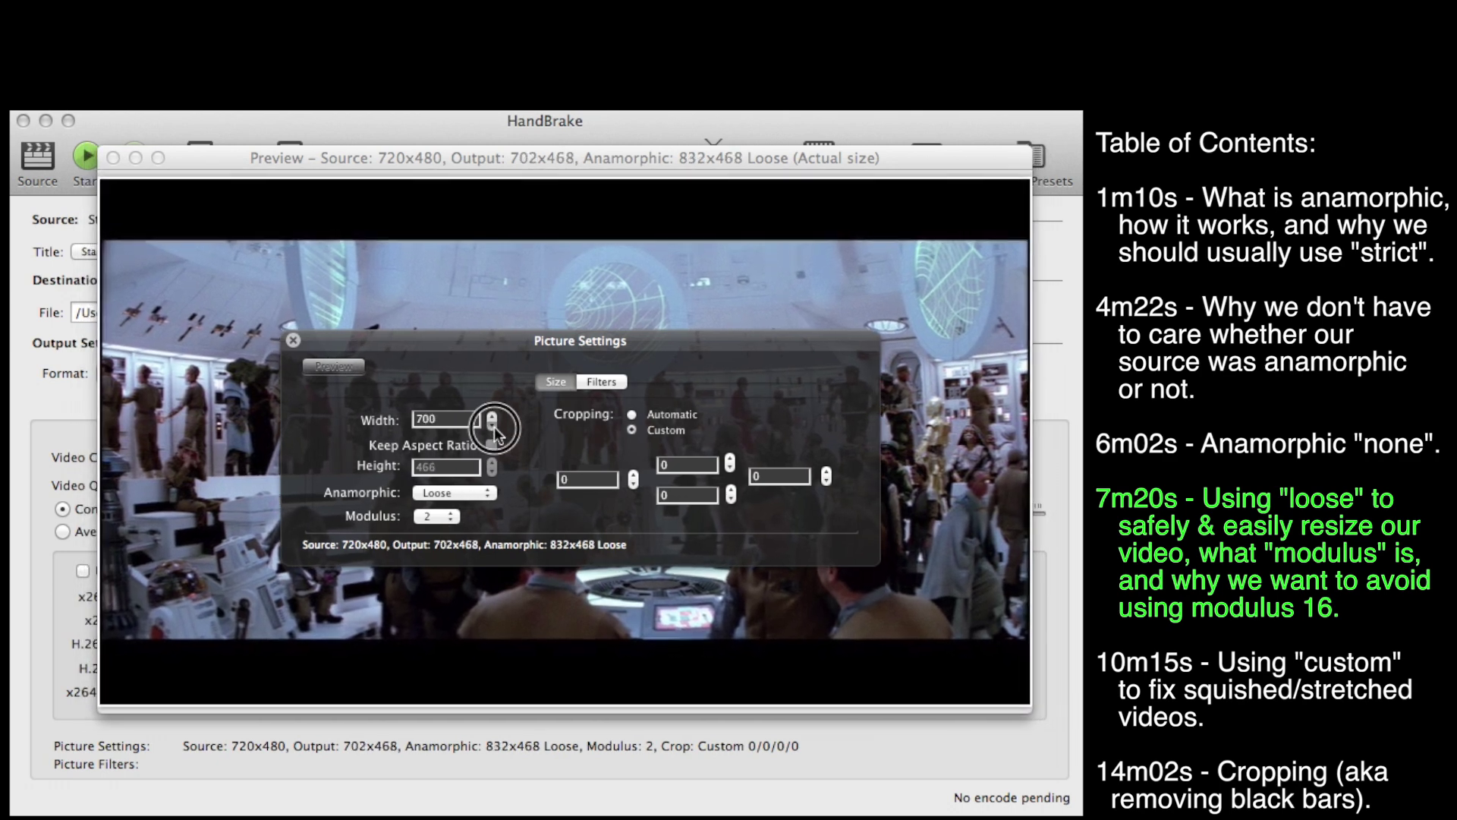
pyautogui.click(493, 426)
pyautogui.click(492, 426)
pyautogui.click(492, 425)
pyautogui.click(493, 426)
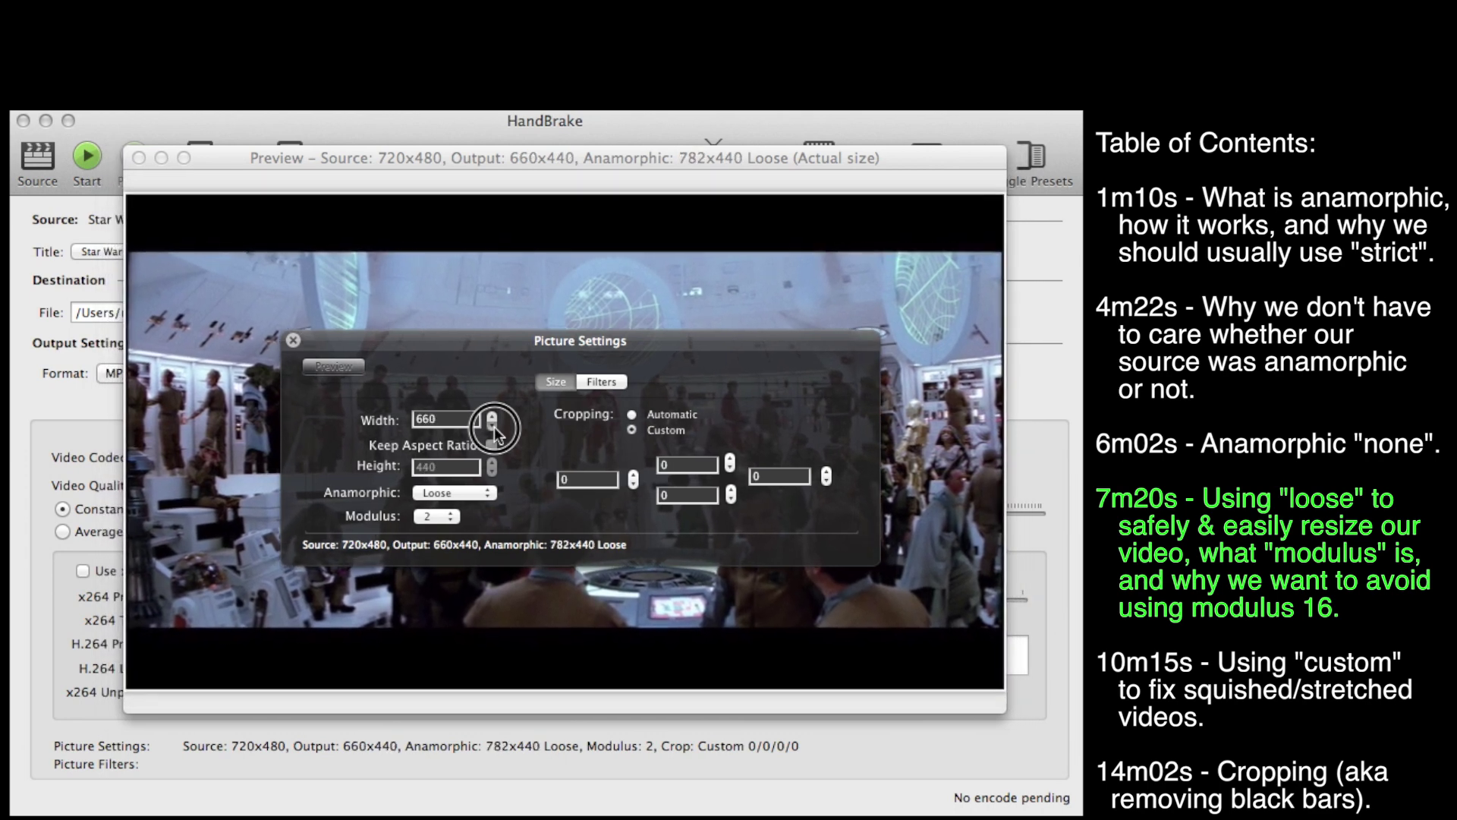
pyautogui.click(493, 426)
pyautogui.click(492, 426)
pyautogui.click(493, 425)
pyautogui.click(492, 426)
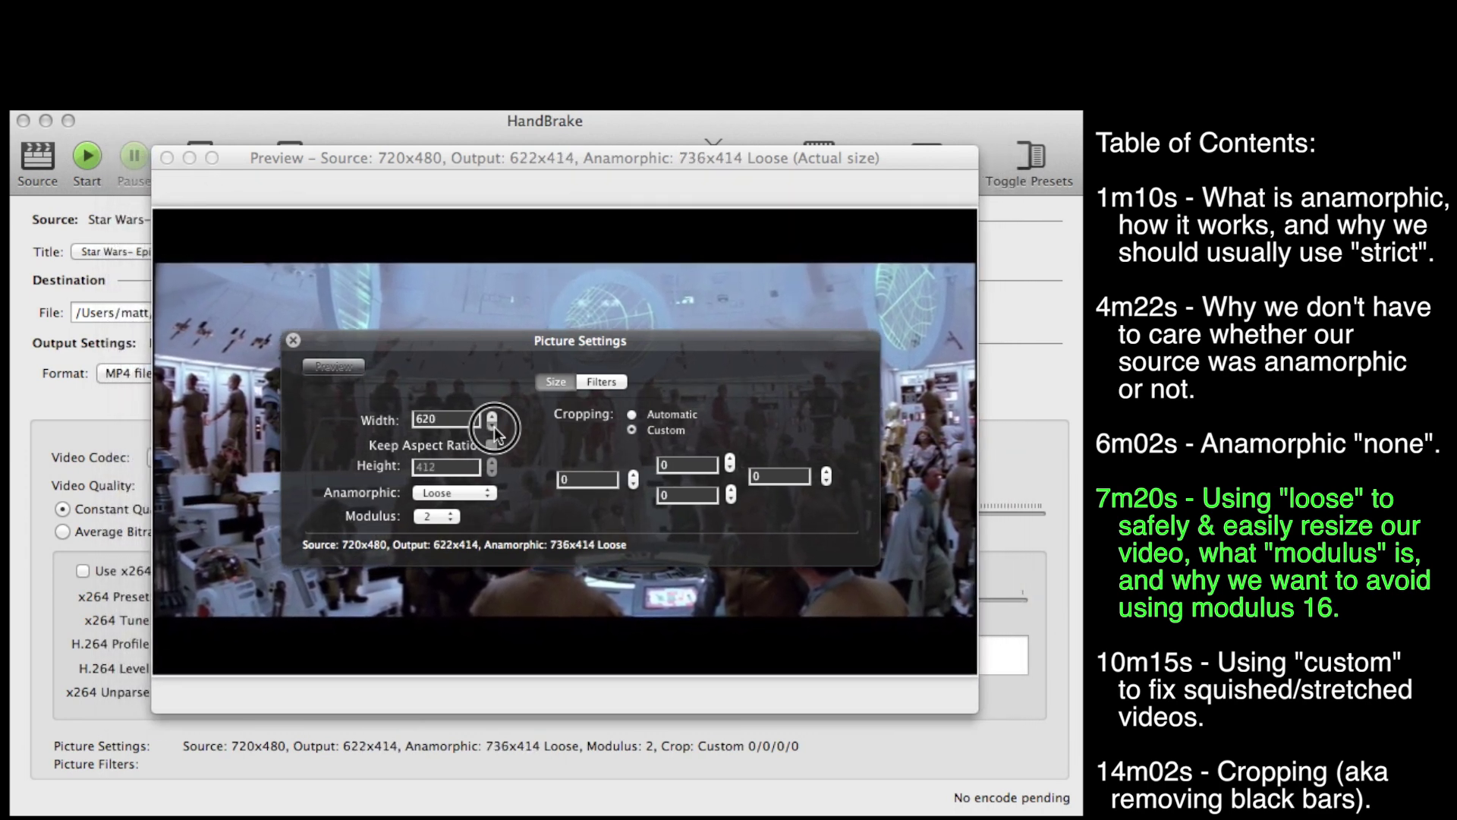
pyautogui.click(493, 426)
pyautogui.click(492, 426)
pyautogui.click(492, 426)
pyautogui.click(492, 426)
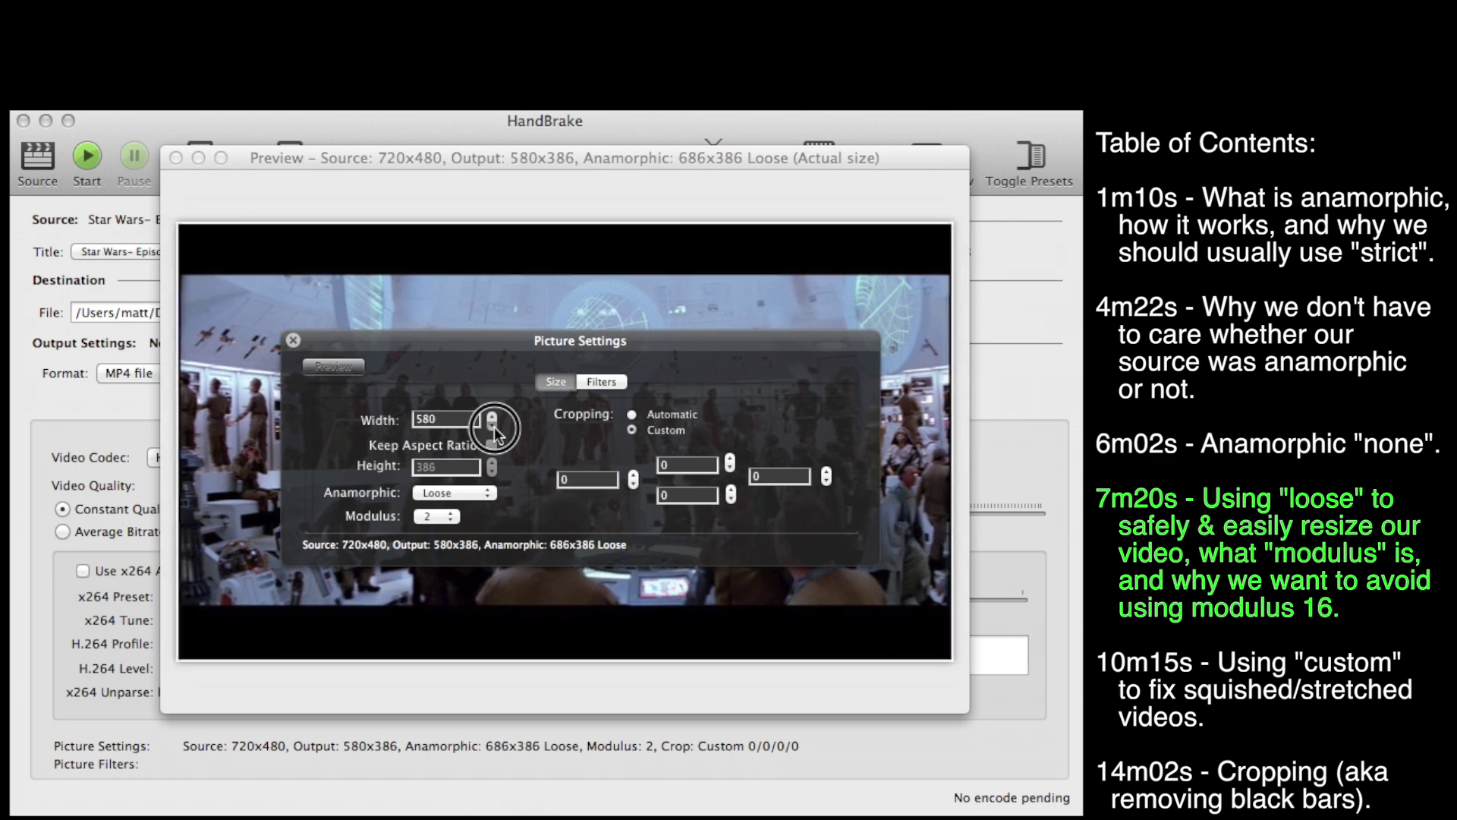
pyautogui.click(495, 428)
pyautogui.click(495, 429)
pyautogui.click(494, 428)
pyautogui.click(494, 428)
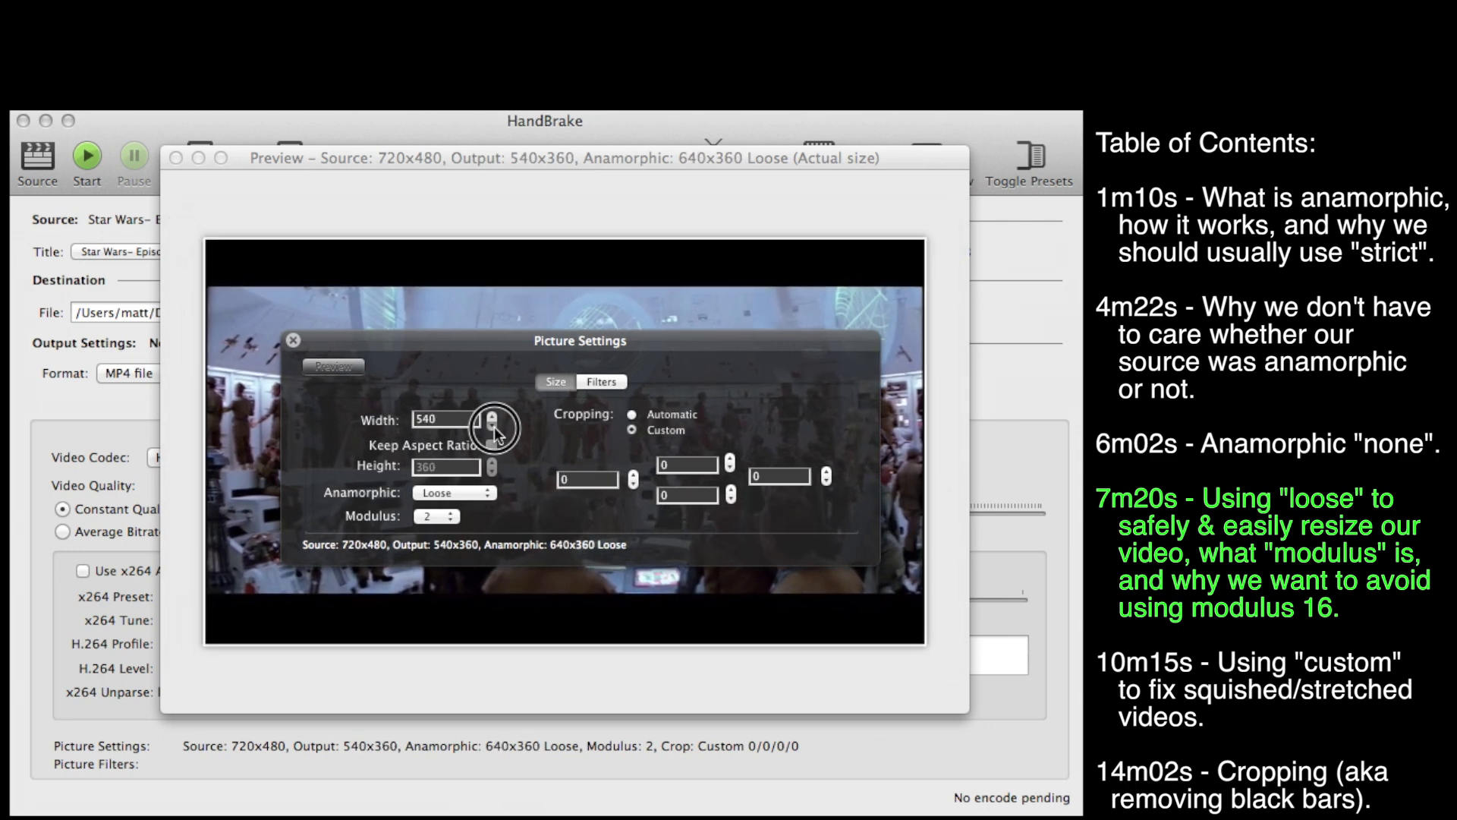
pyautogui.click(494, 428)
pyautogui.click(494, 428)
pyautogui.click(494, 428)
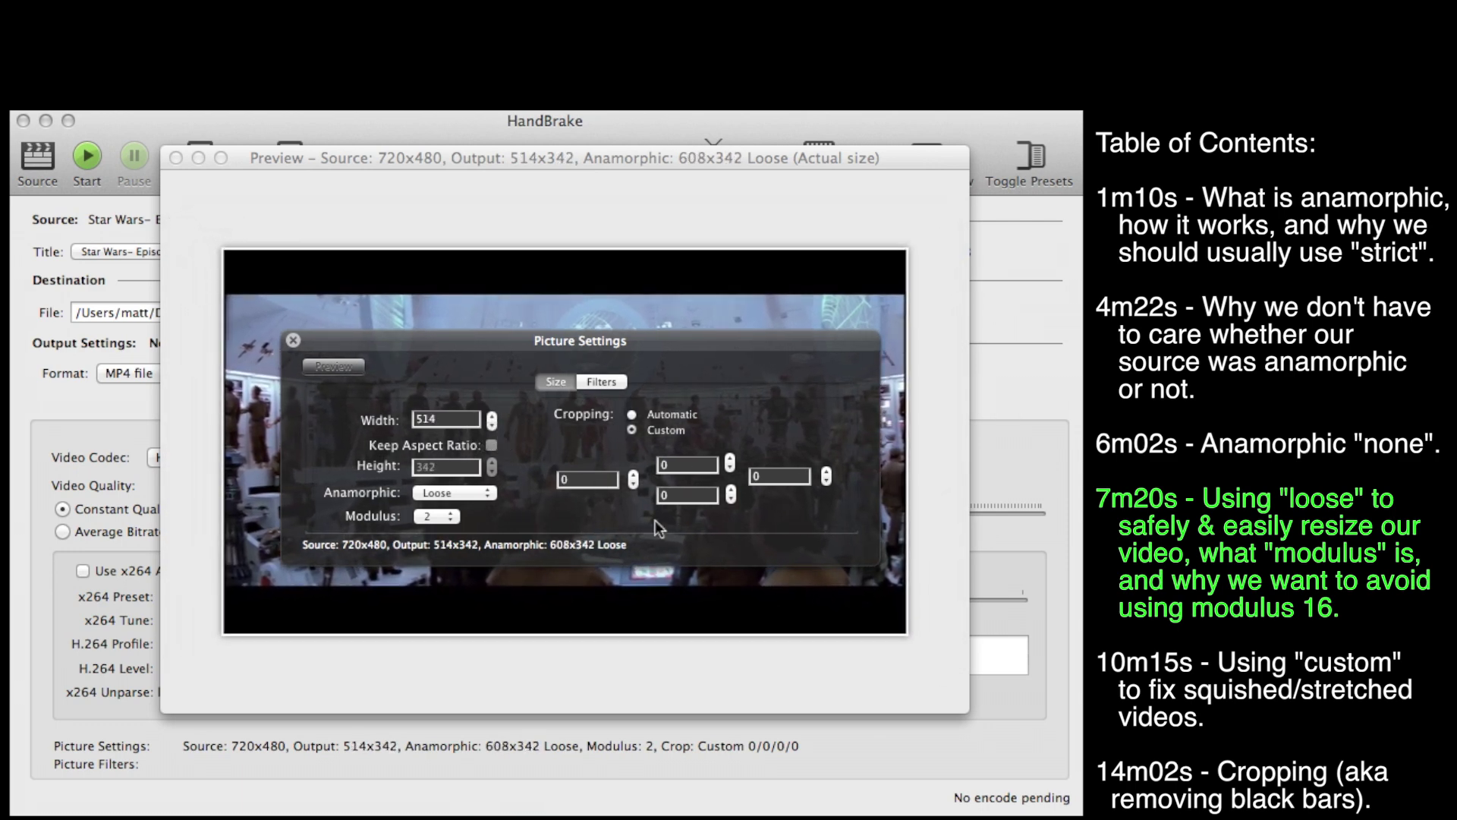
# Move the picture settings higher over the preview and review the Modulus options, keeping 2
pyautogui.moveTo(499, 329); pyautogui.dragTo(507, 241)
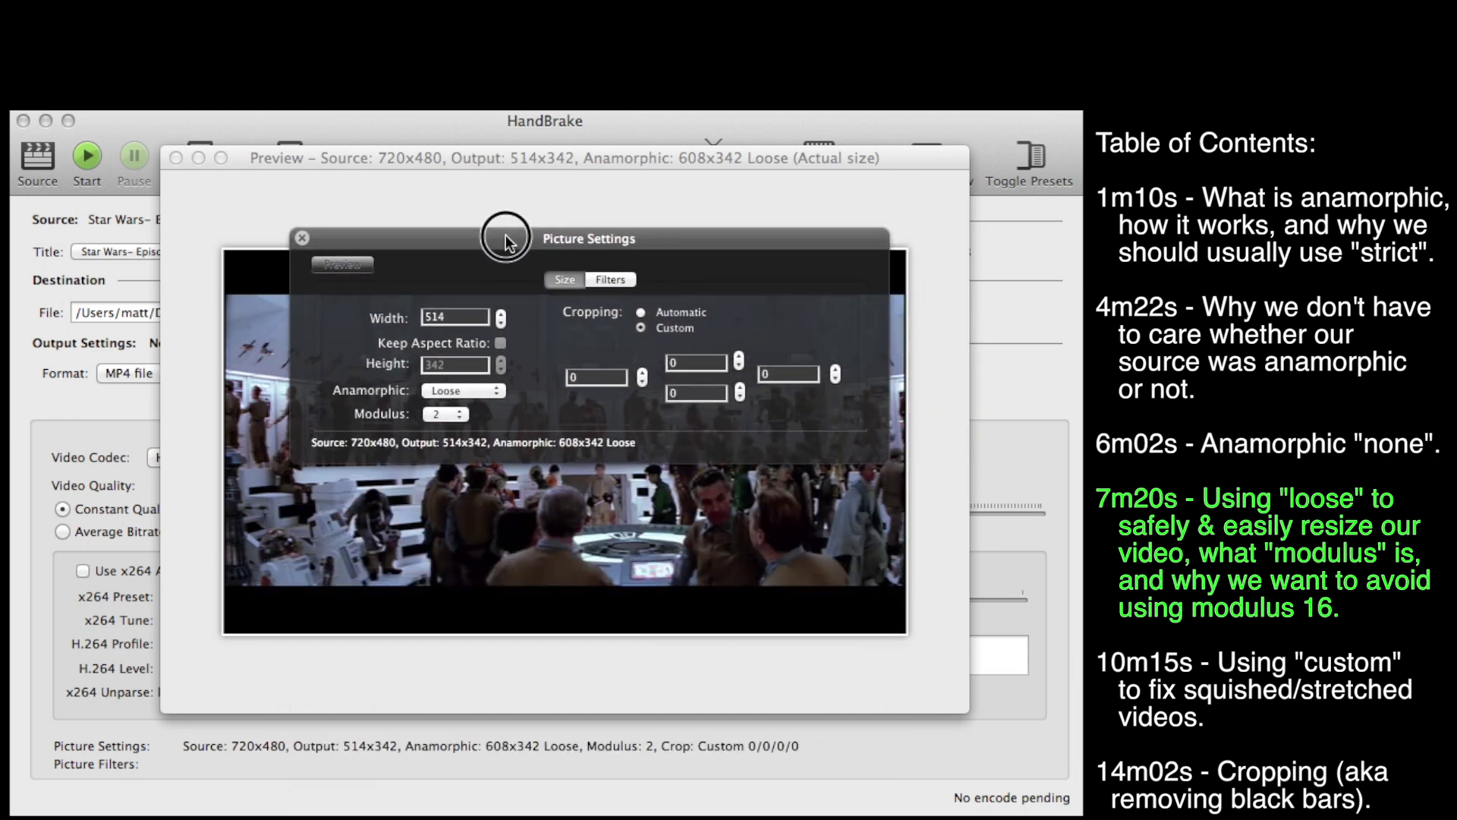
pyautogui.click(456, 416)
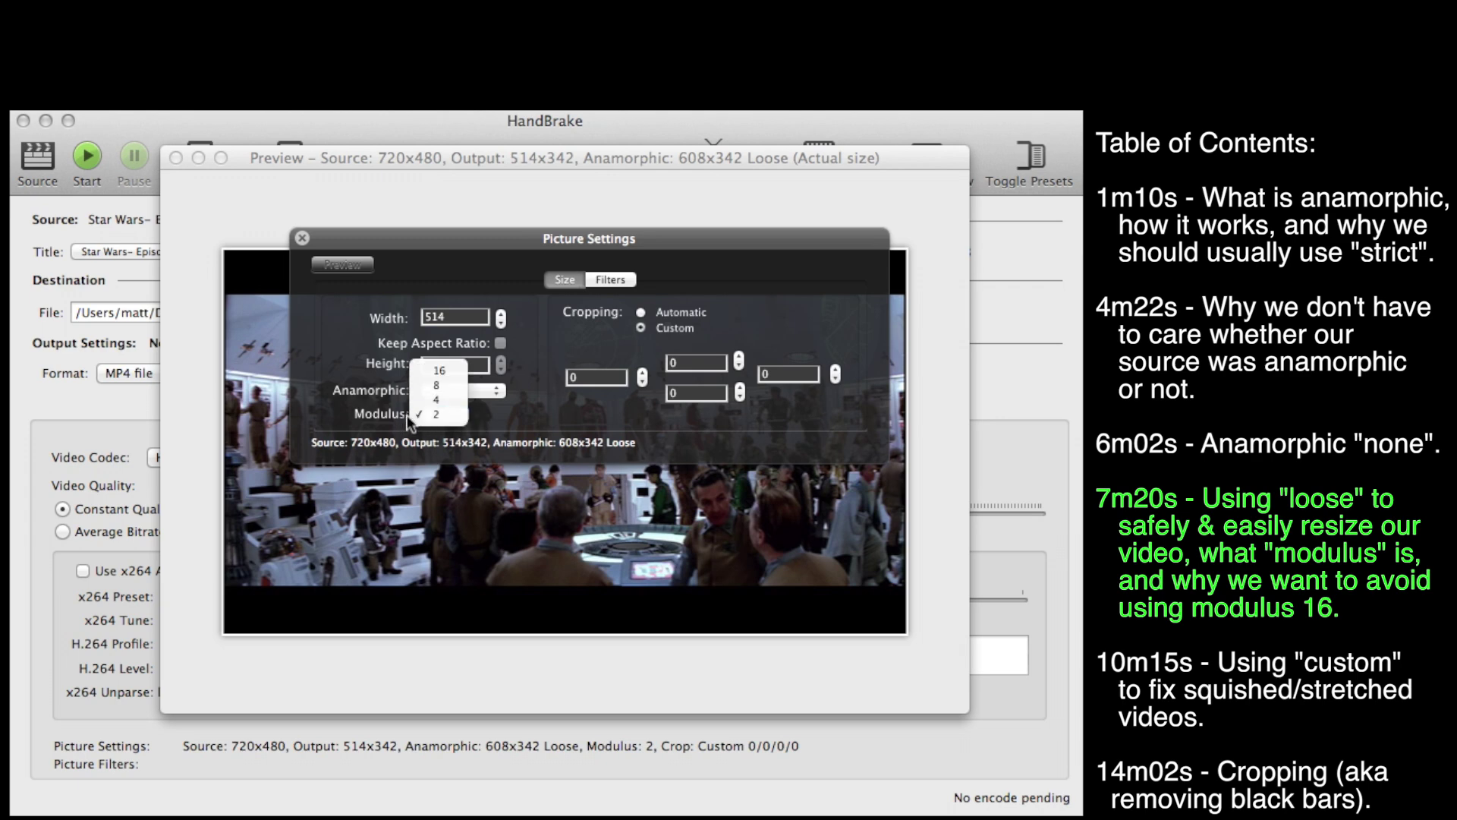
pyautogui.click(483, 414)
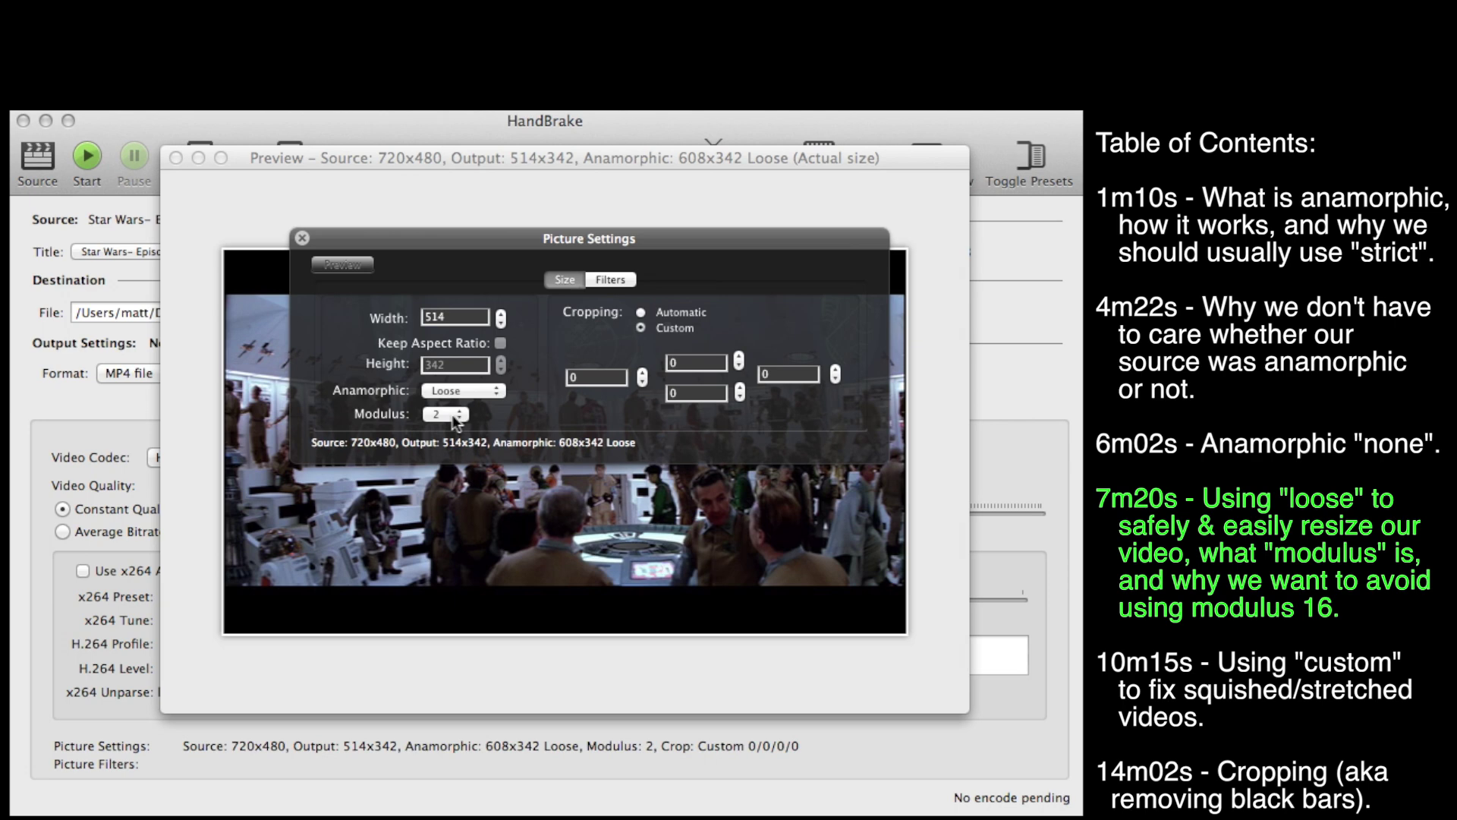
# Set the Modulus to 16 and move the picture settings off the preview to inspect the image before closing it
pyautogui.click(454, 417)
pyautogui.click(445, 370)
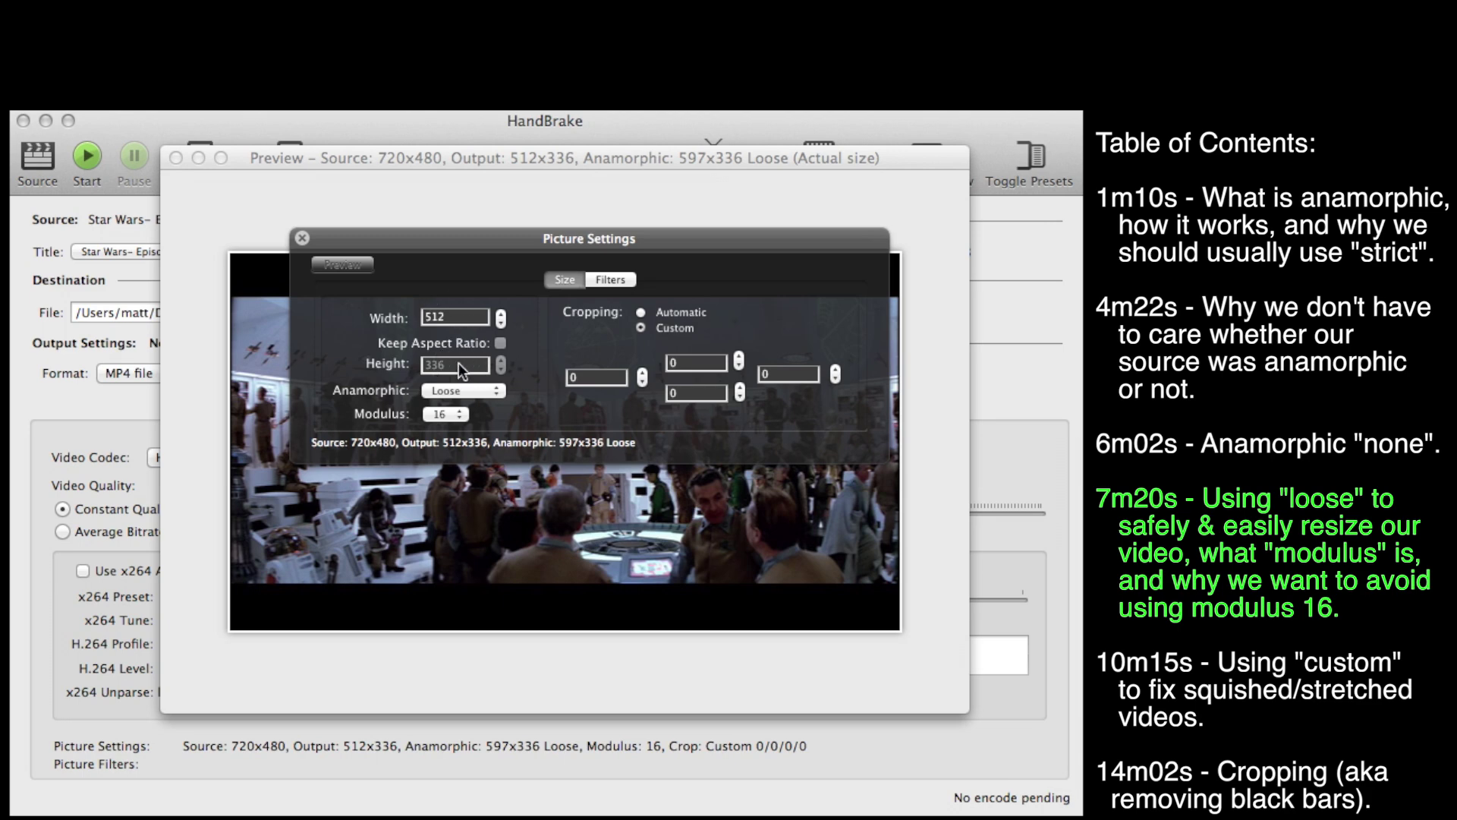
pyautogui.click(446, 413)
pyautogui.click(465, 416)
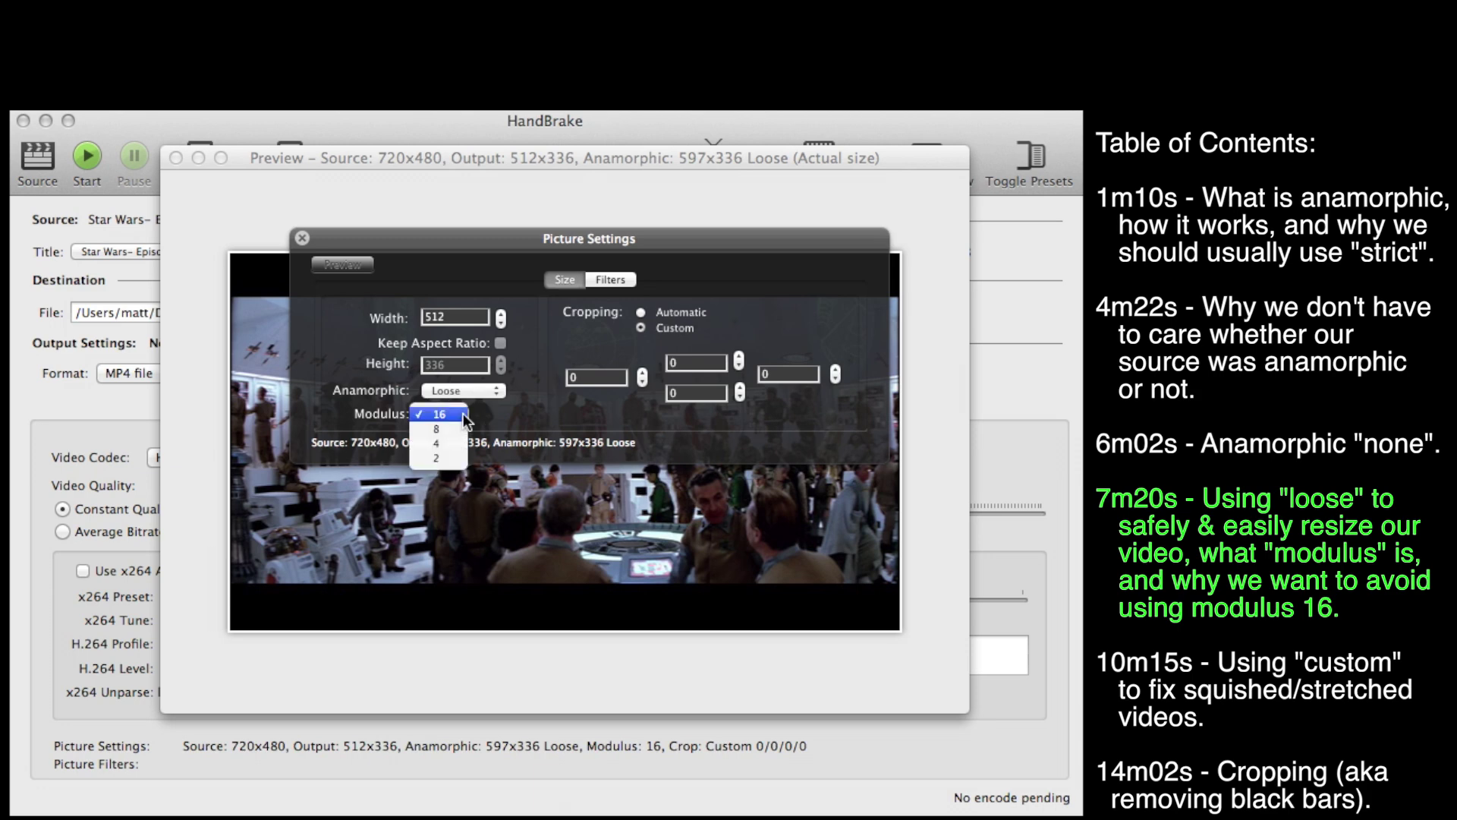
pyautogui.click(449, 422)
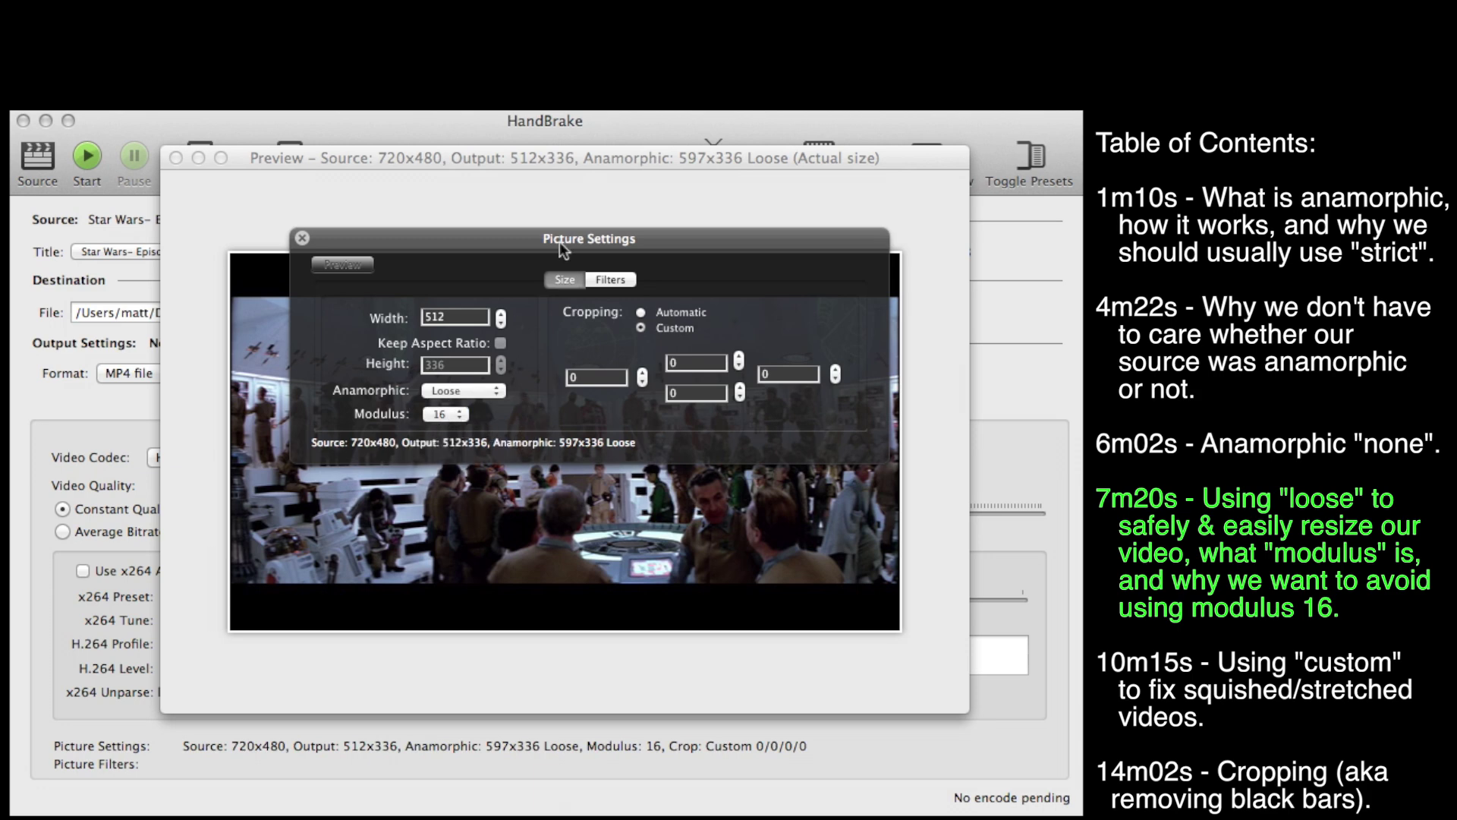
pyautogui.moveTo(510, 243); pyautogui.dragTo(492, 816)
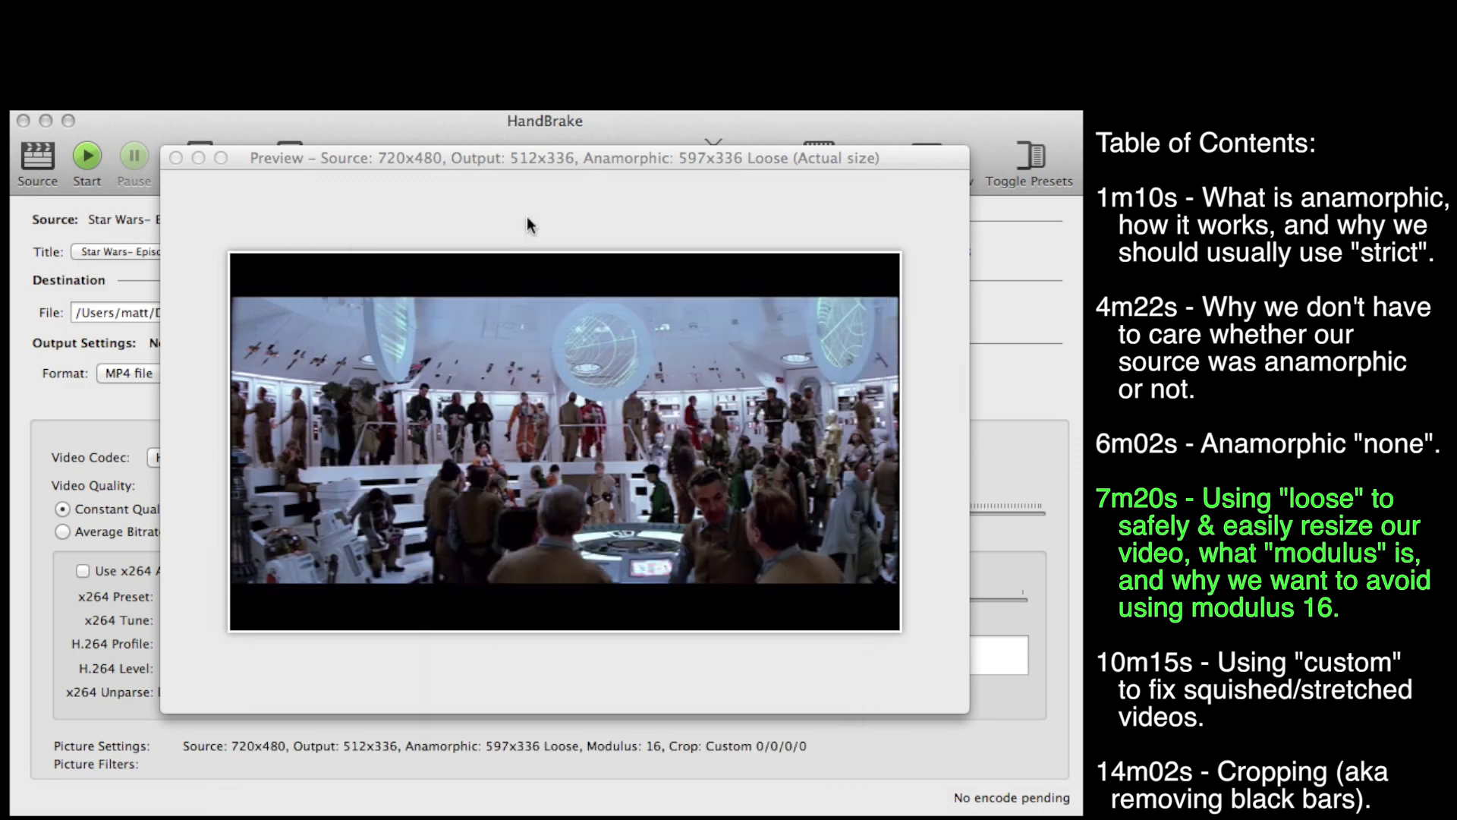
pyautogui.press('super+w')
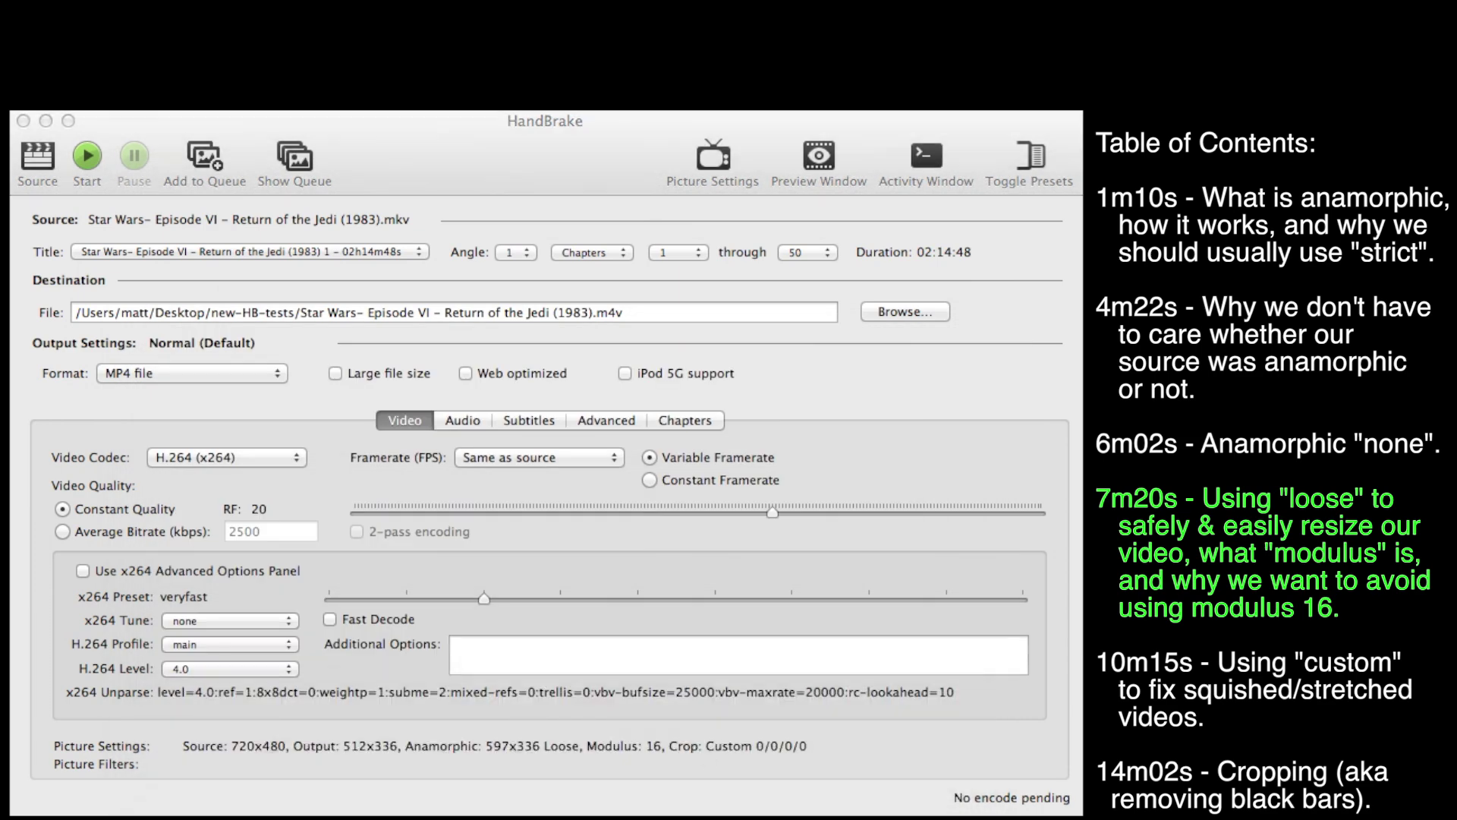
# Open the picture settings for the 1920x1080 source and set Anamorphic to Loose with Modulus 16
pyautogui.click(712, 160)
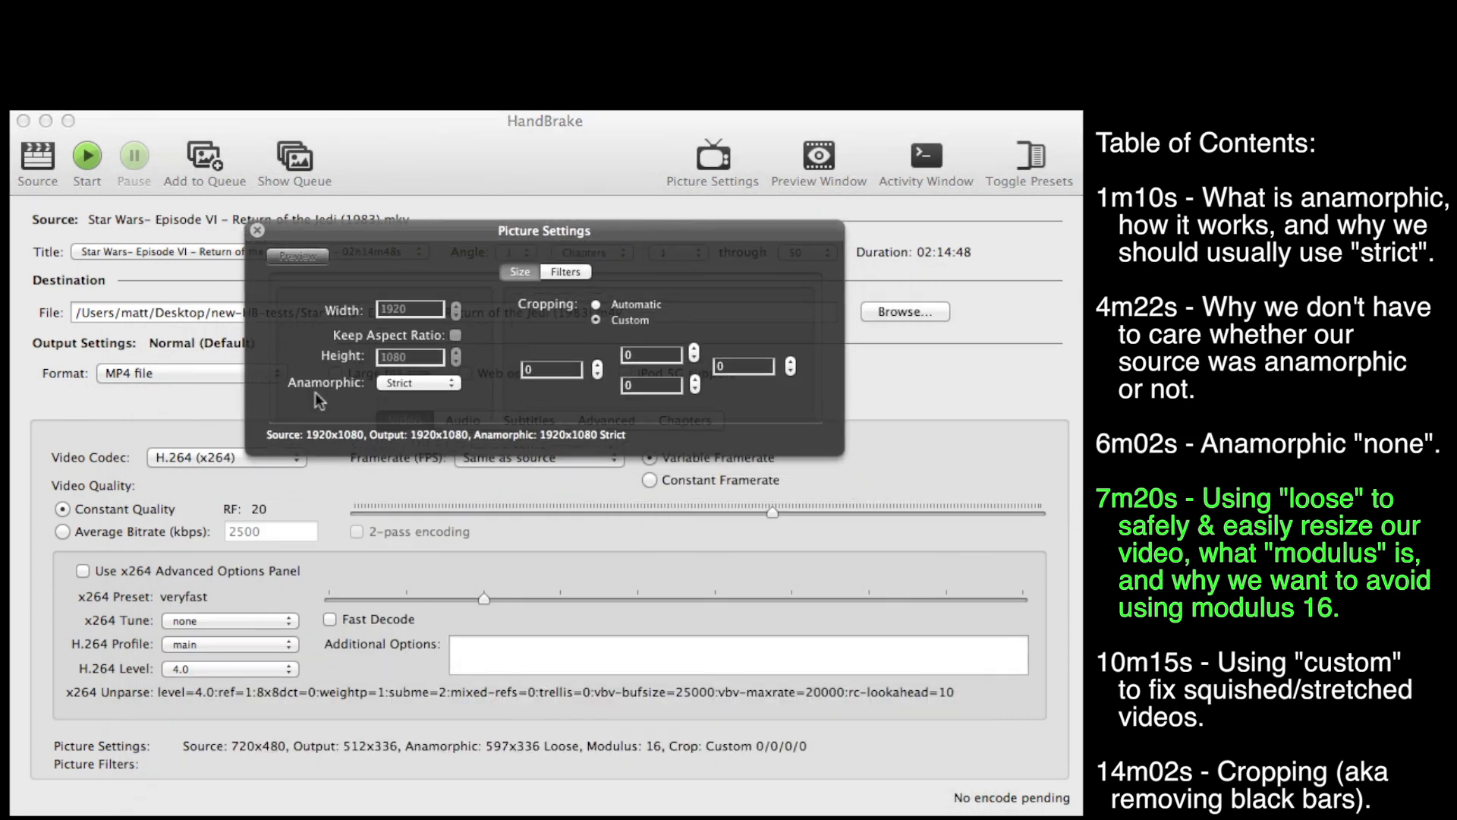
pyautogui.click(400, 383)
pyautogui.click(401, 397)
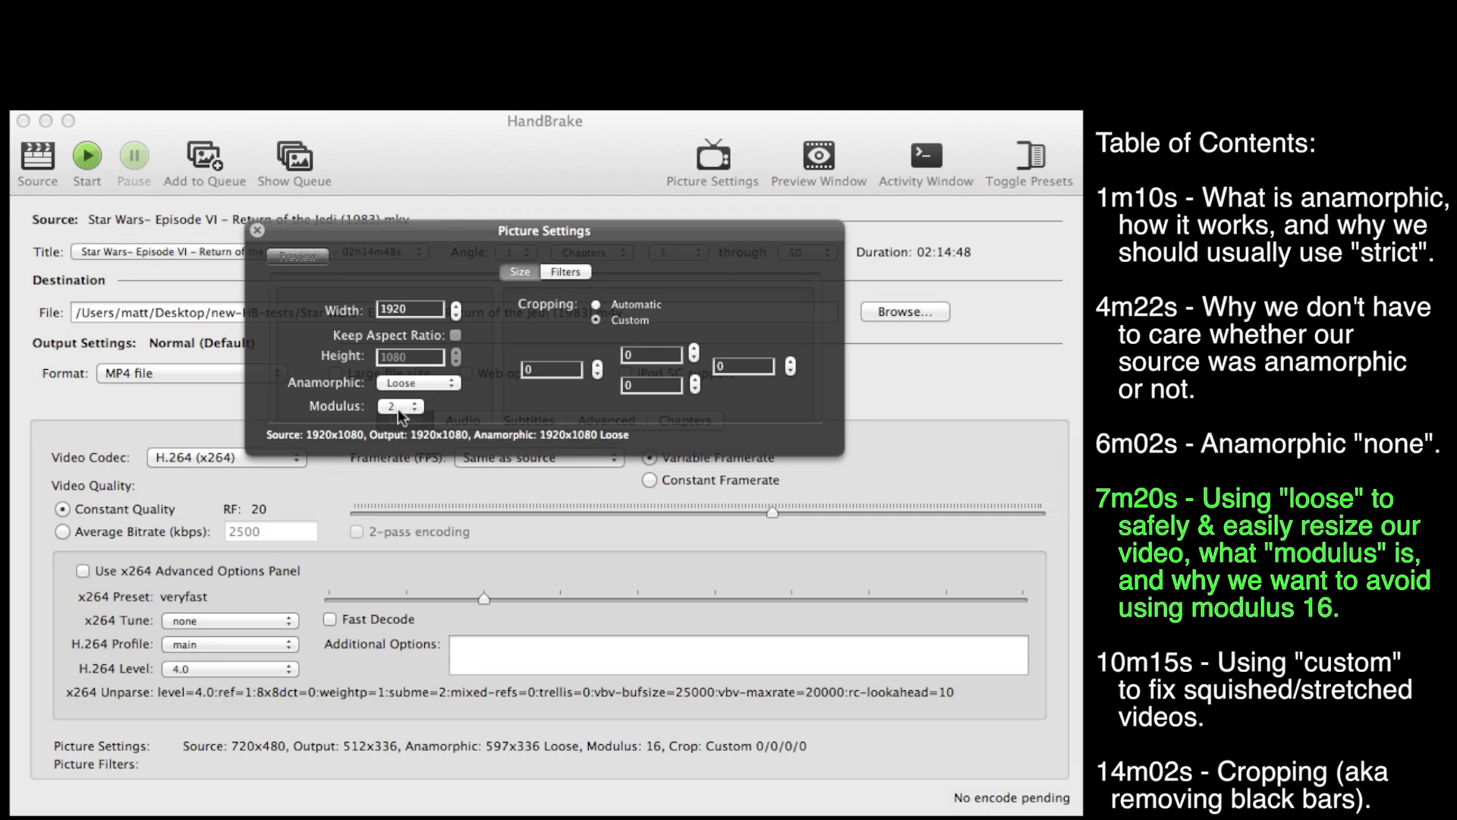
pyautogui.click(399, 406)
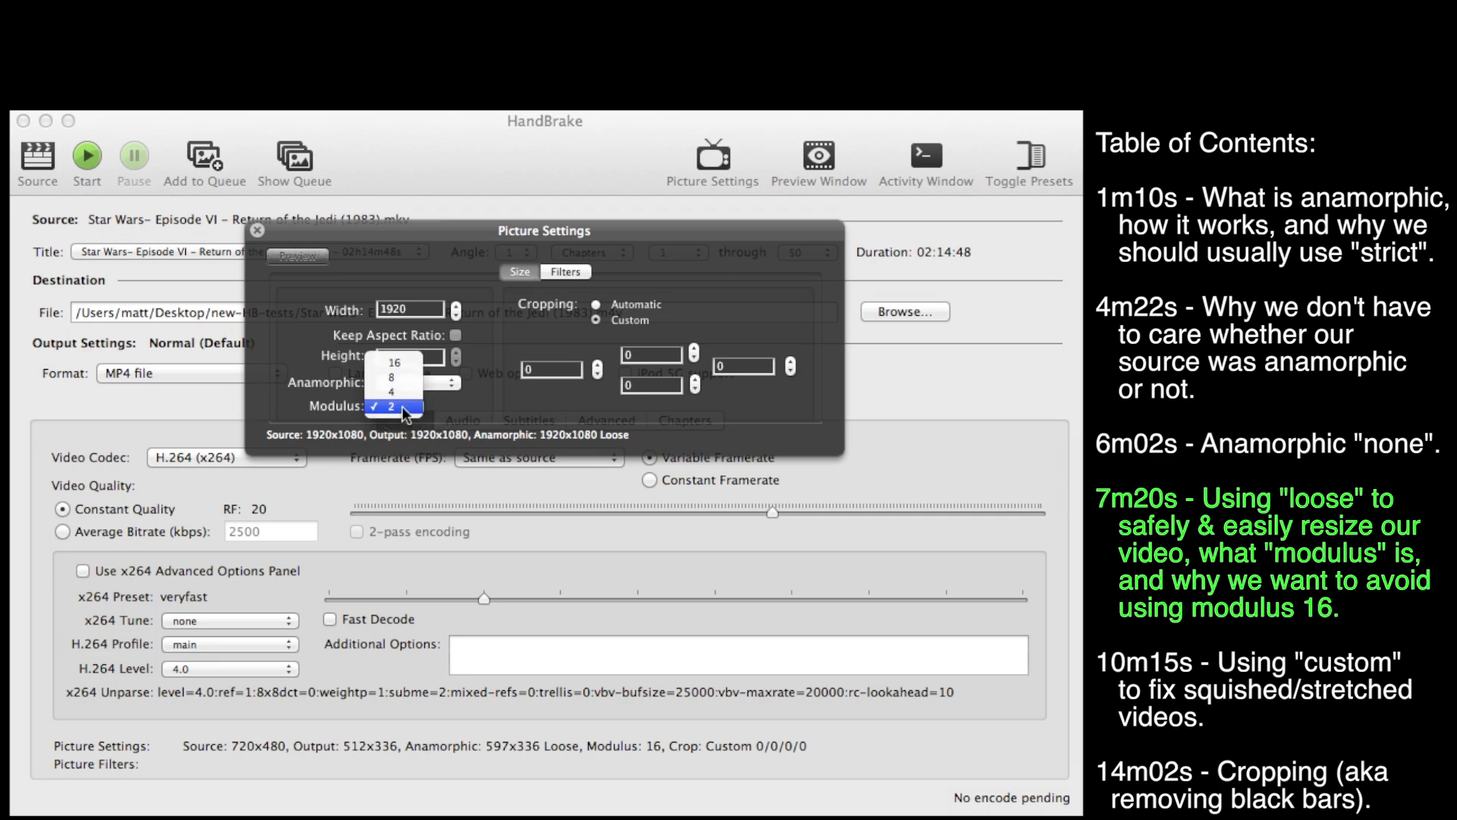
pyautogui.click(395, 363)
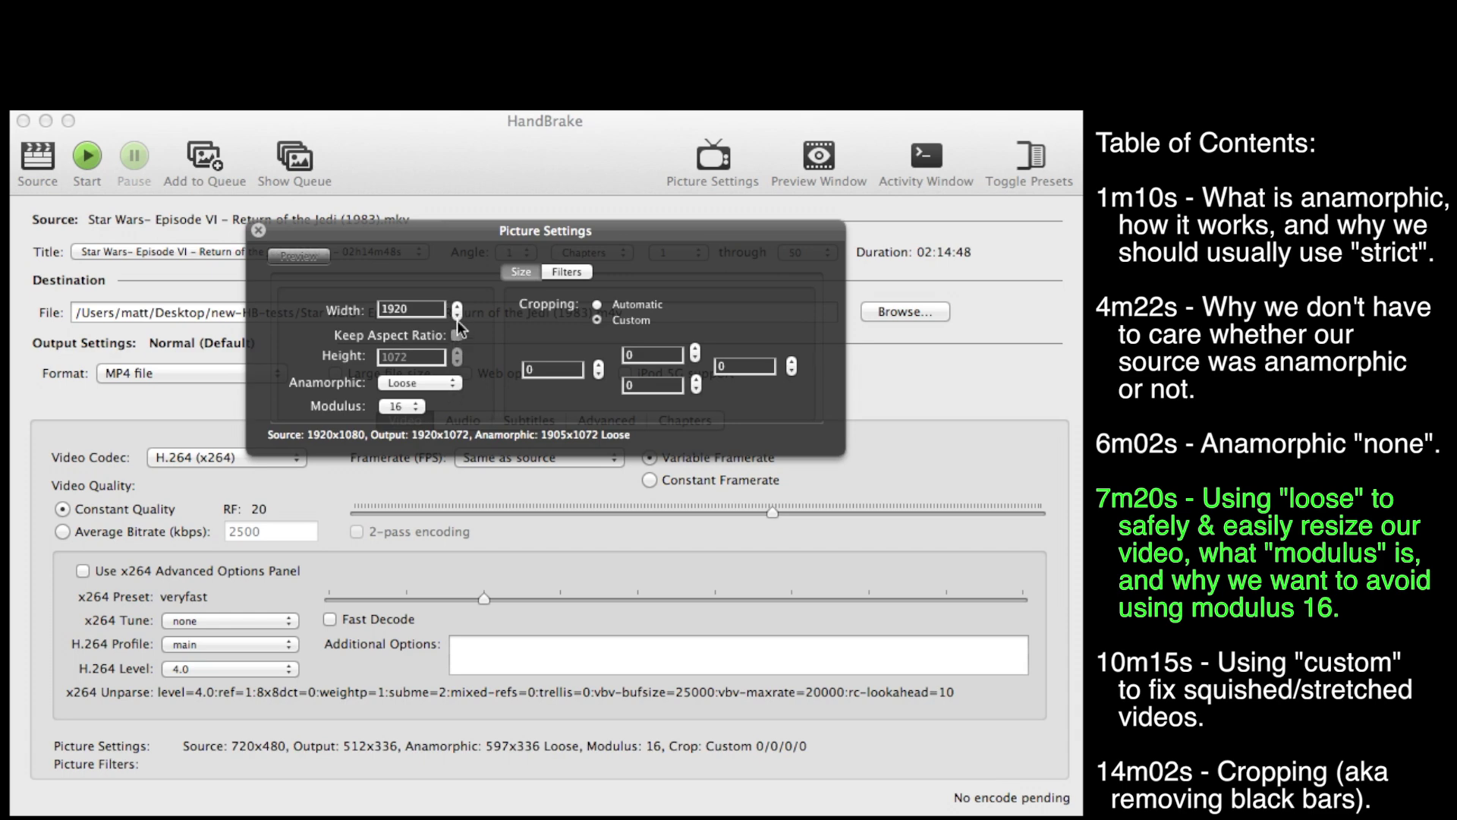
# Reduce the width of the 1920x1080 video step by step to 1280, and set the Modulus to 2
pyautogui.click(416, 414)
pyautogui.click(462, 416)
pyautogui.click(458, 315)
pyautogui.click(458, 316)
pyautogui.click(458, 316)
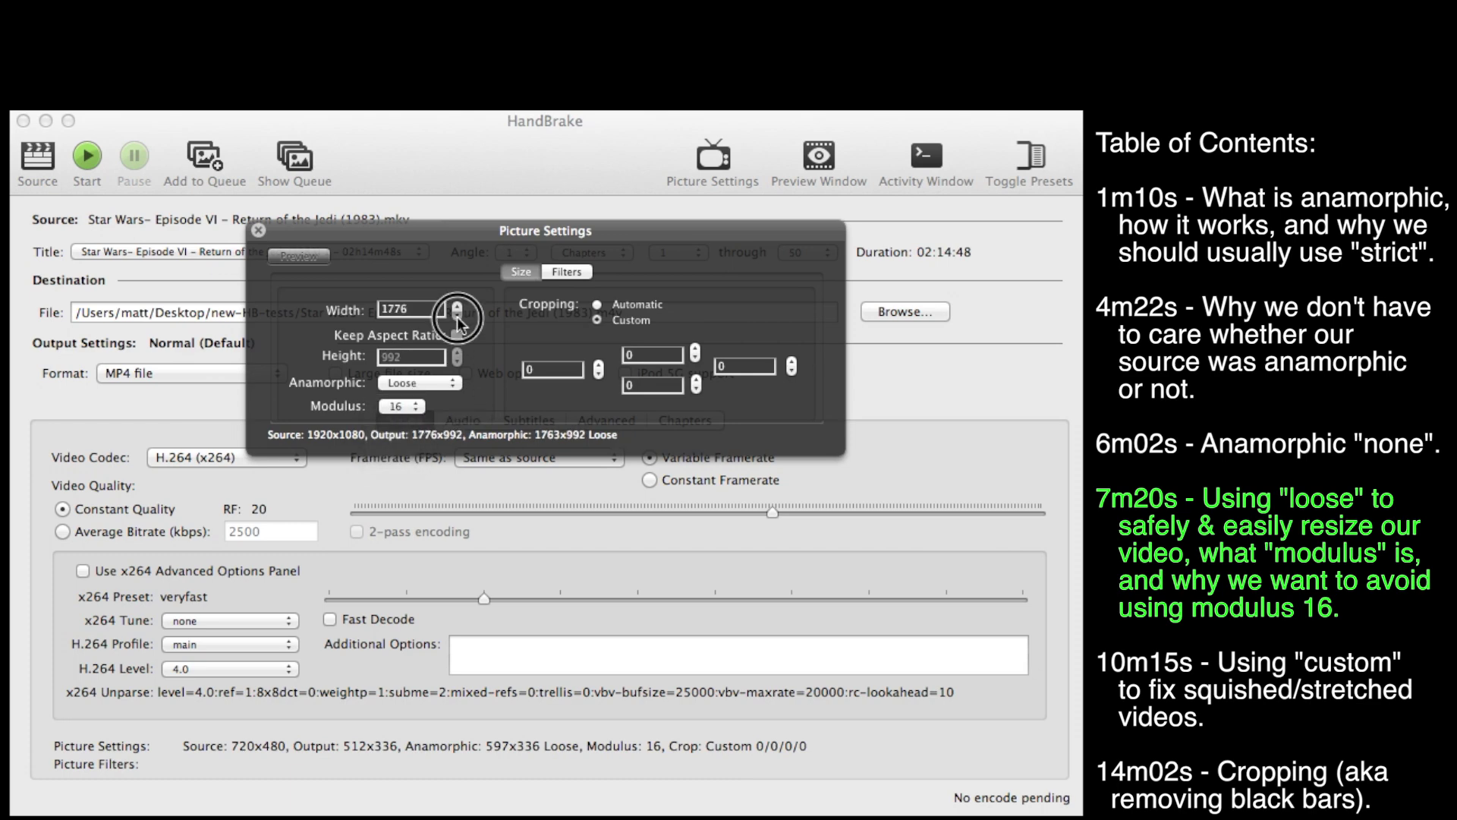
pyautogui.click(458, 316)
pyautogui.click(457, 316)
pyautogui.click(458, 316)
pyautogui.click(458, 316)
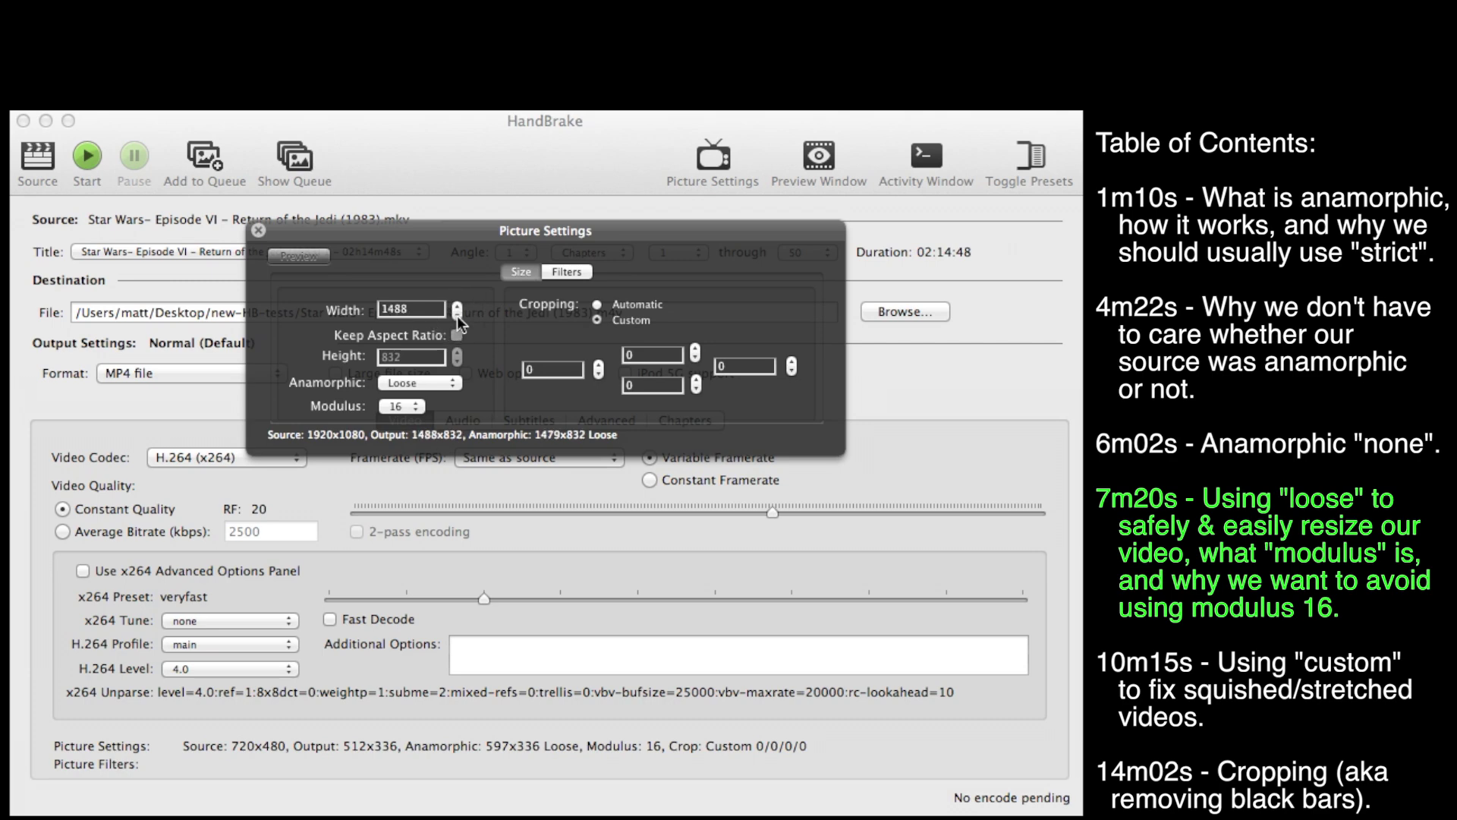
pyautogui.click(458, 316)
pyautogui.click(458, 316)
pyautogui.click(458, 316)
pyautogui.click(458, 316)
pyautogui.click(458, 315)
pyautogui.click(458, 315)
pyautogui.click(457, 307)
pyautogui.click(403, 407)
# Set Anamorphic to Custom for the 1280x720 output, move the picture settings higher, and close them
pyautogui.click(430, 383)
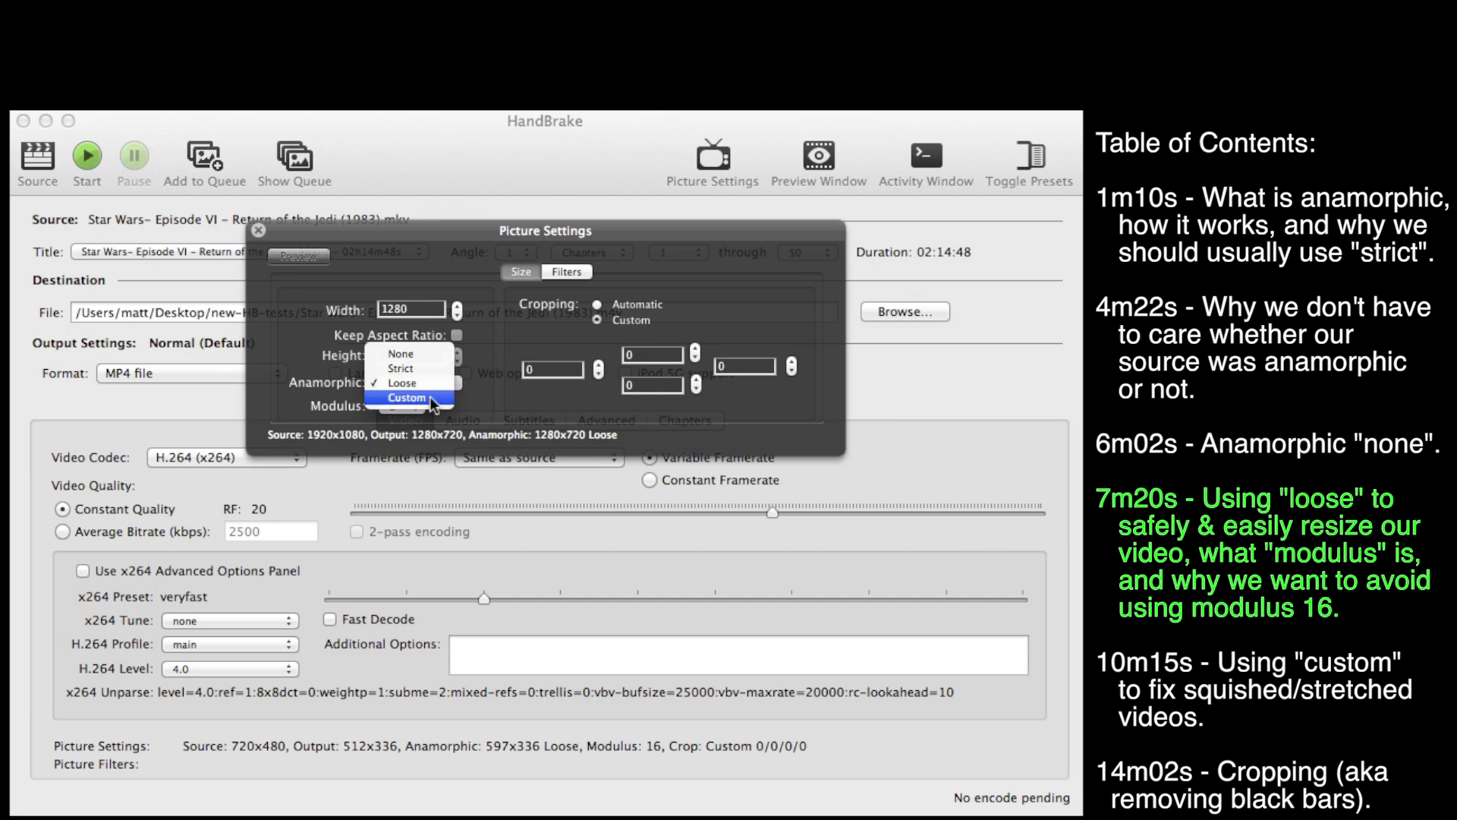
pyautogui.click(431, 396)
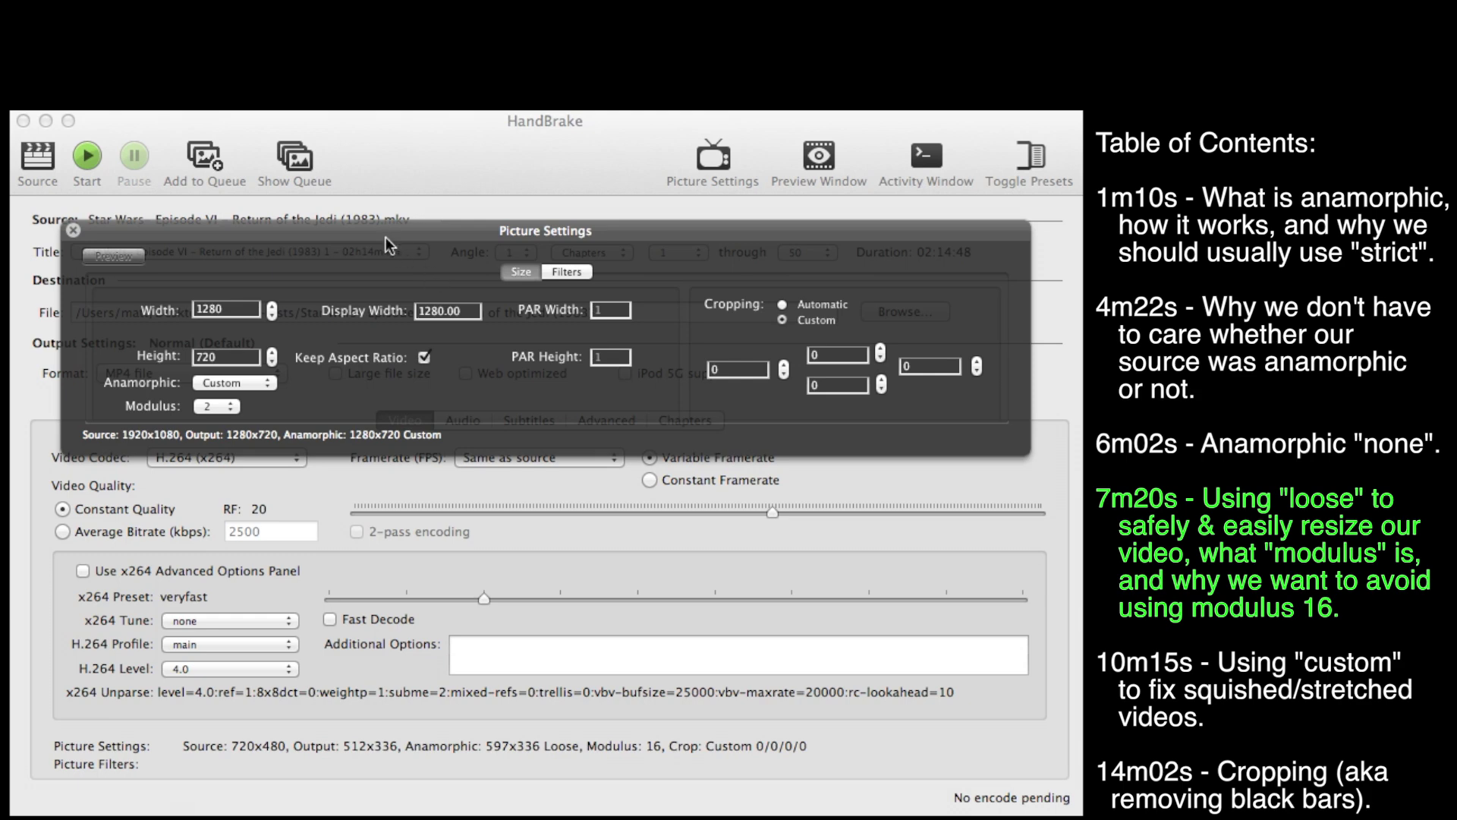
pyautogui.moveTo(385, 238); pyautogui.dragTo(408, 163)
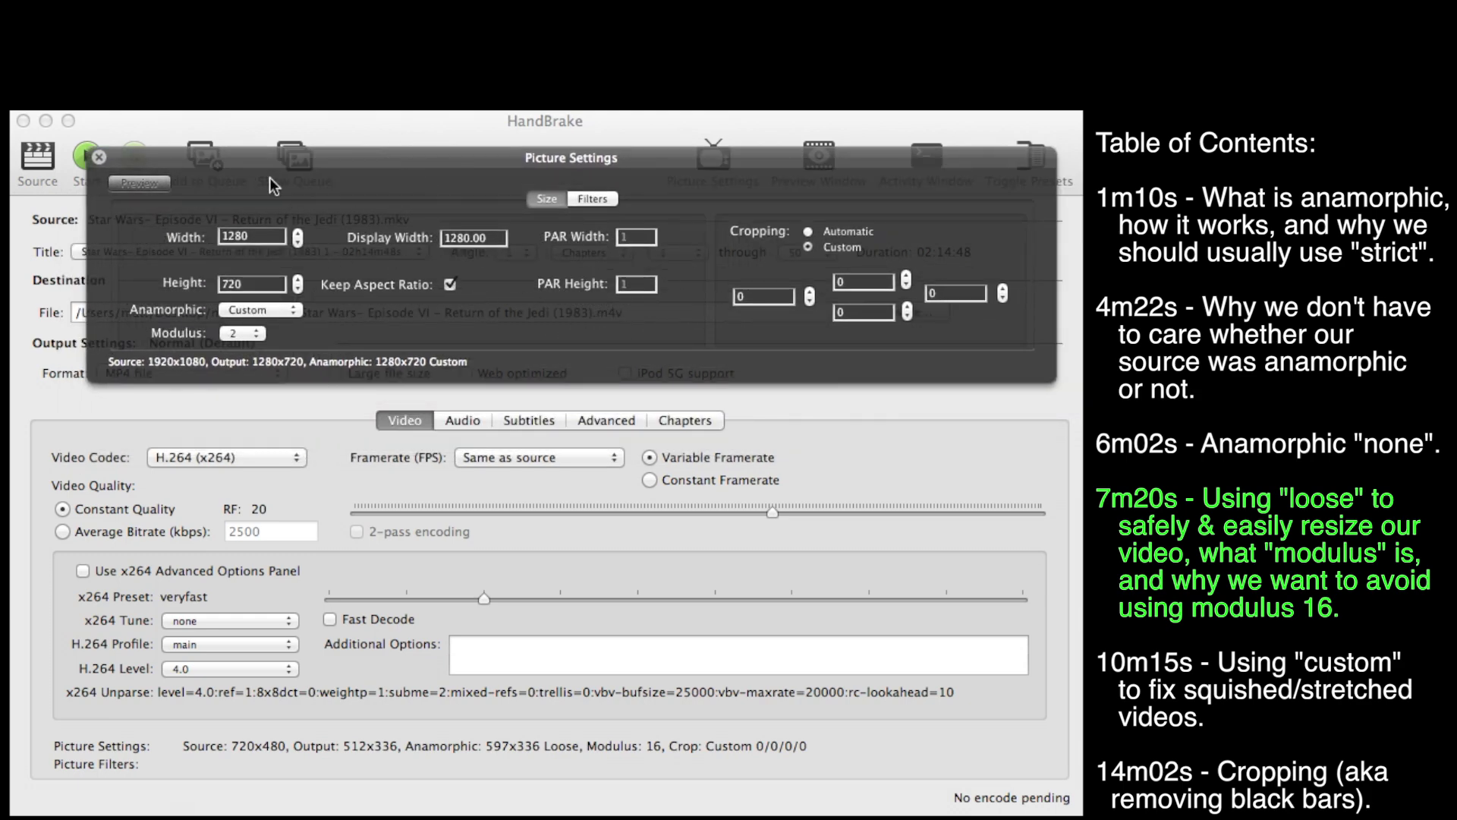
pyautogui.click(99, 157)
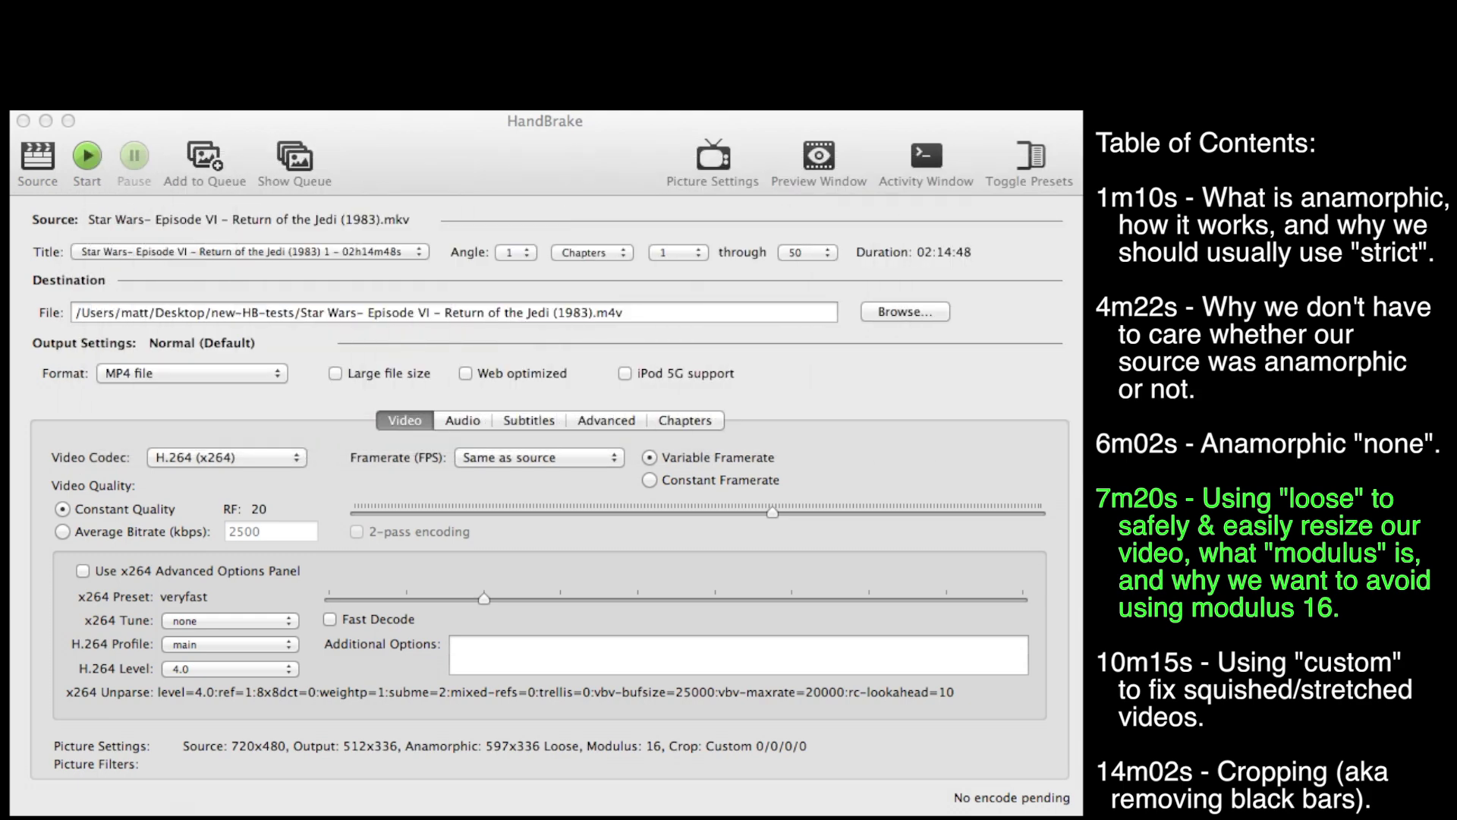
# Reopen the preview and picture settings of the 720x480 source and set Anamorphic to Strict
pyautogui.press('super+shift+p')
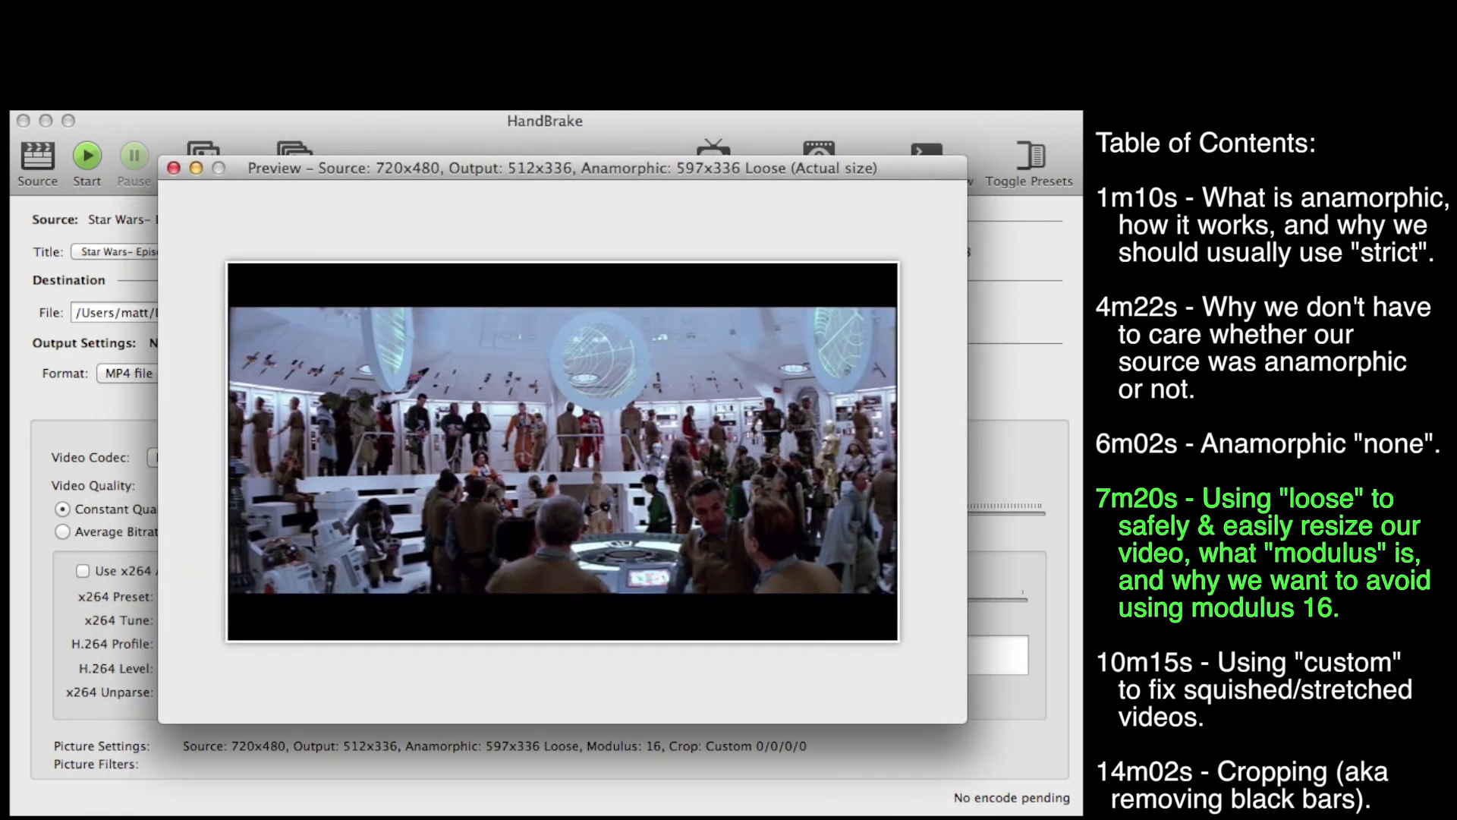
pyautogui.press('super+shift+p')
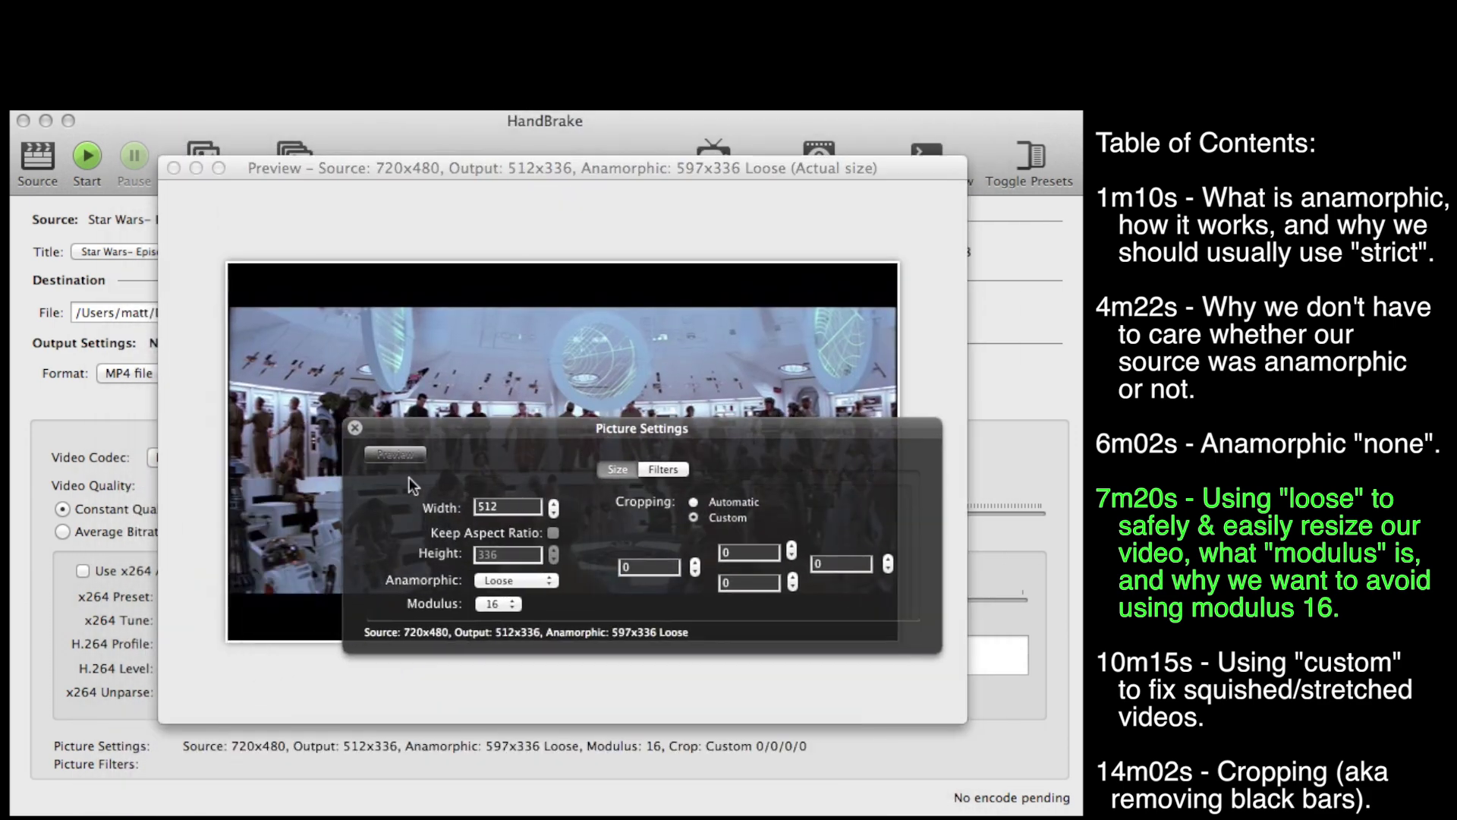
pyautogui.click(550, 580)
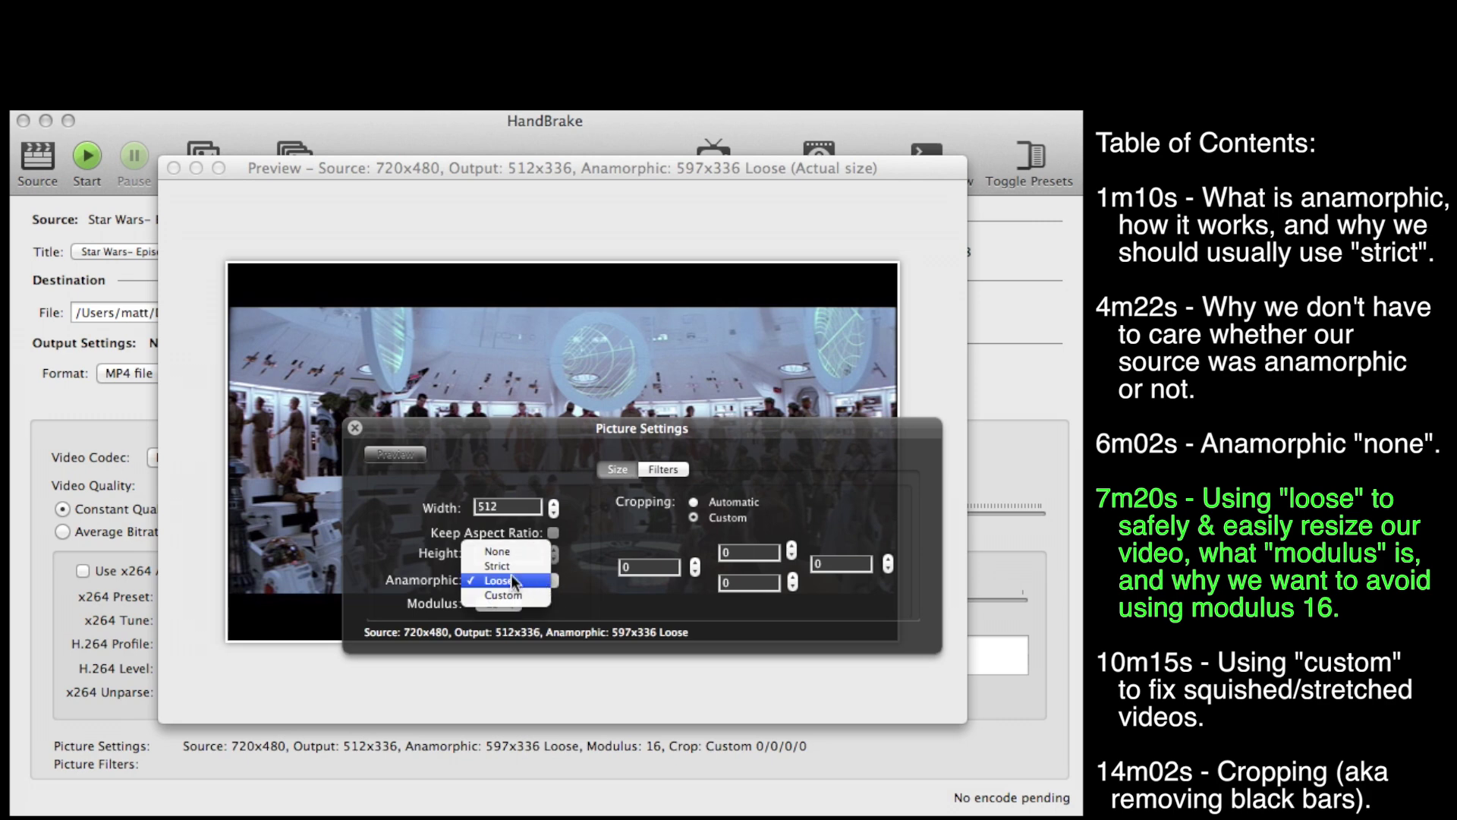
pyautogui.click(514, 567)
# Set Anamorphic to Custom and shift the picture settings lower over the preview
pyautogui.click(535, 581)
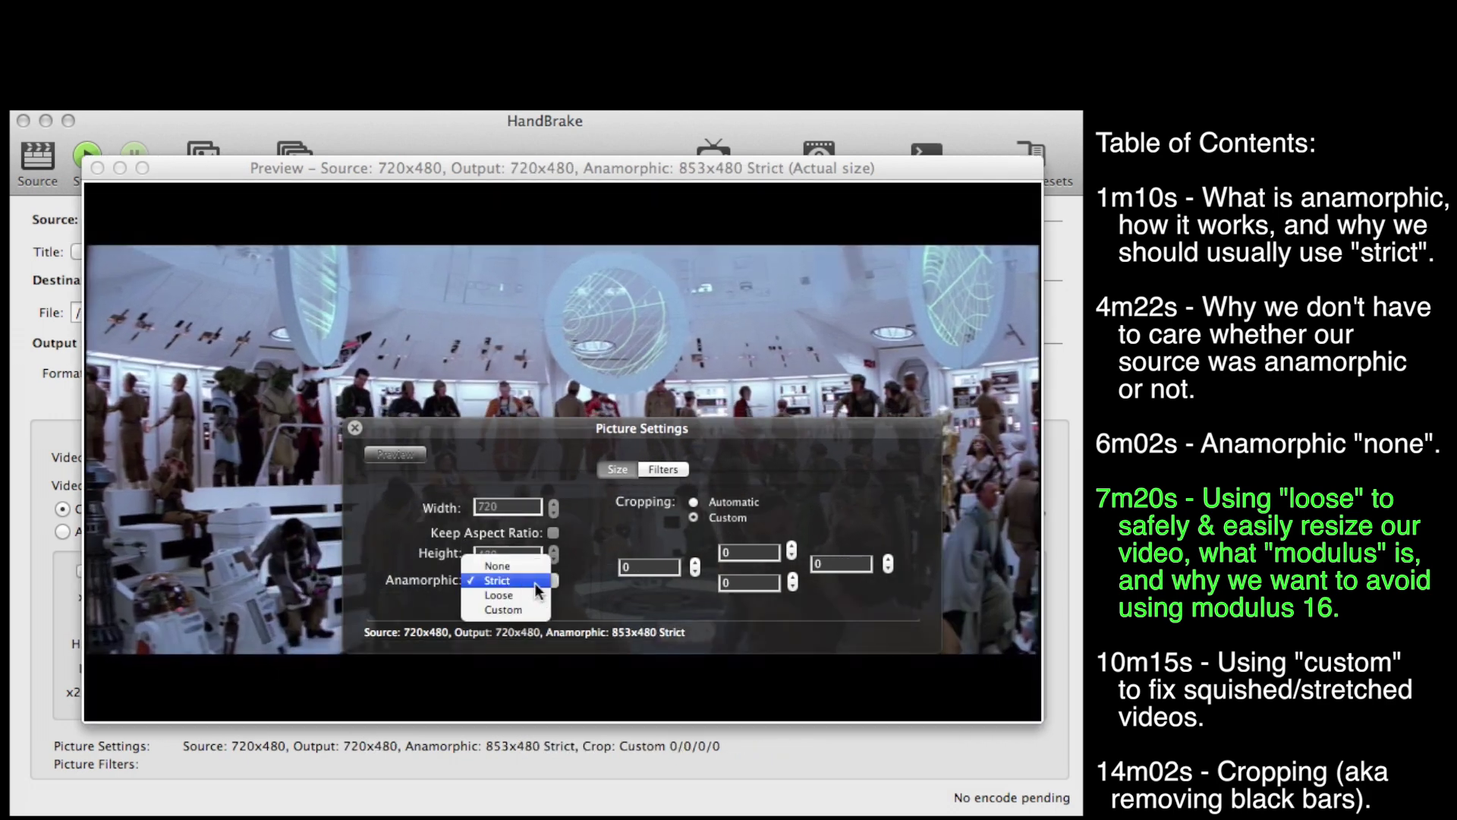
pyautogui.click(530, 609)
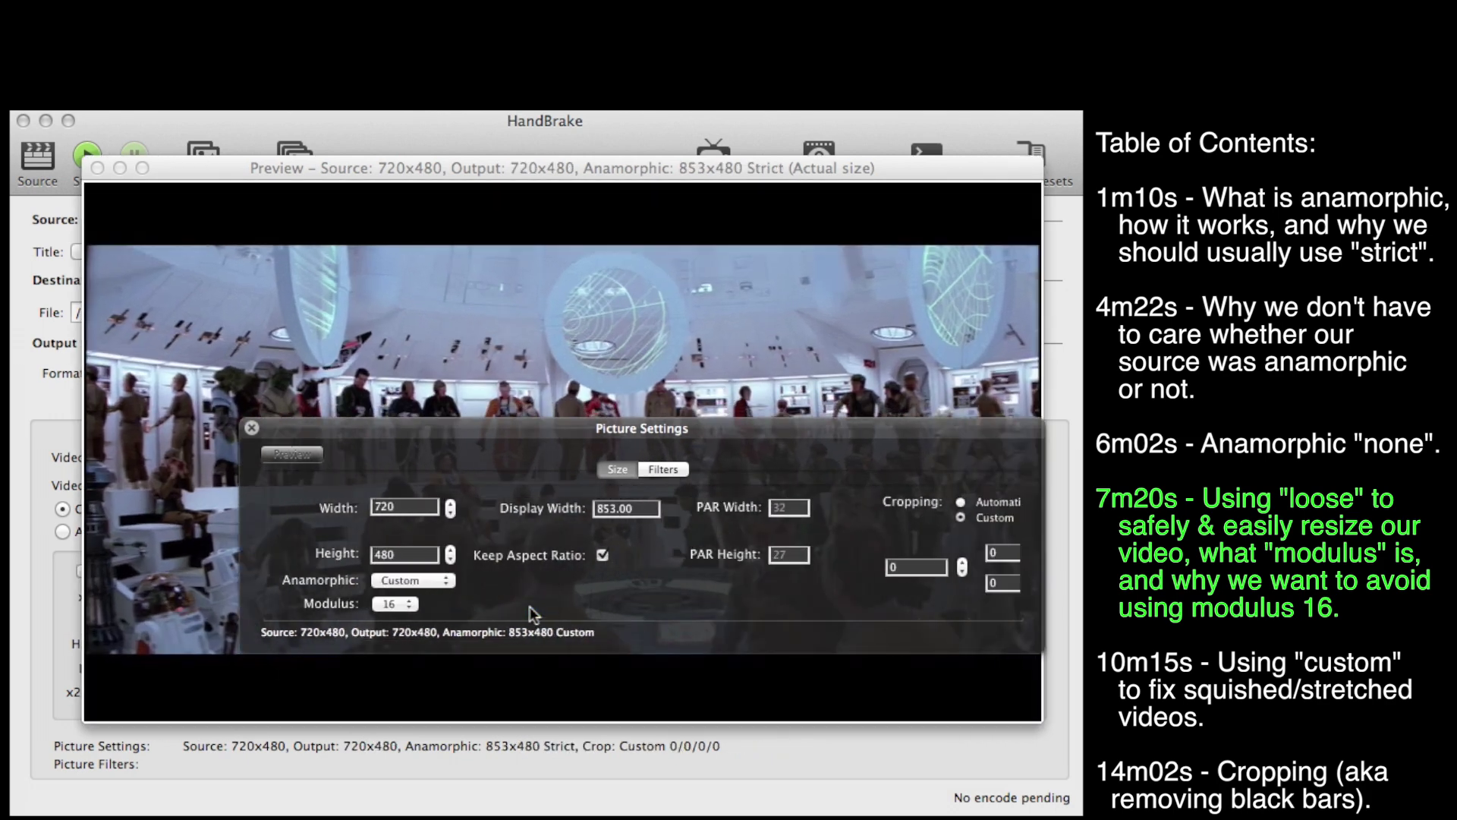
pyautogui.moveTo(387, 467); pyautogui.dragTo(478, 462)
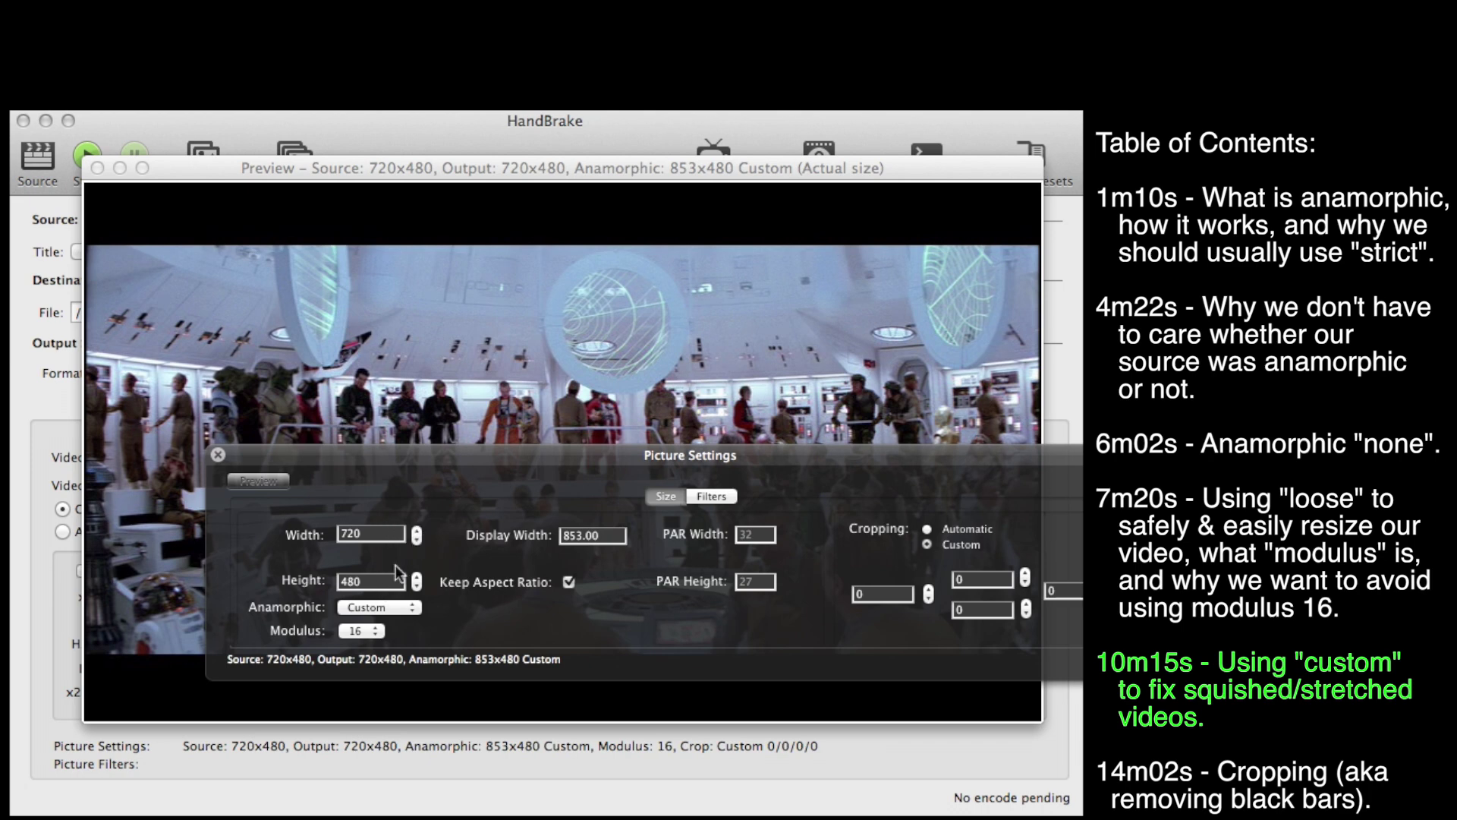
# Compare Anamorphic None and Strict in the preview, and return Anamorphic to Custom
pyautogui.click(386, 605)
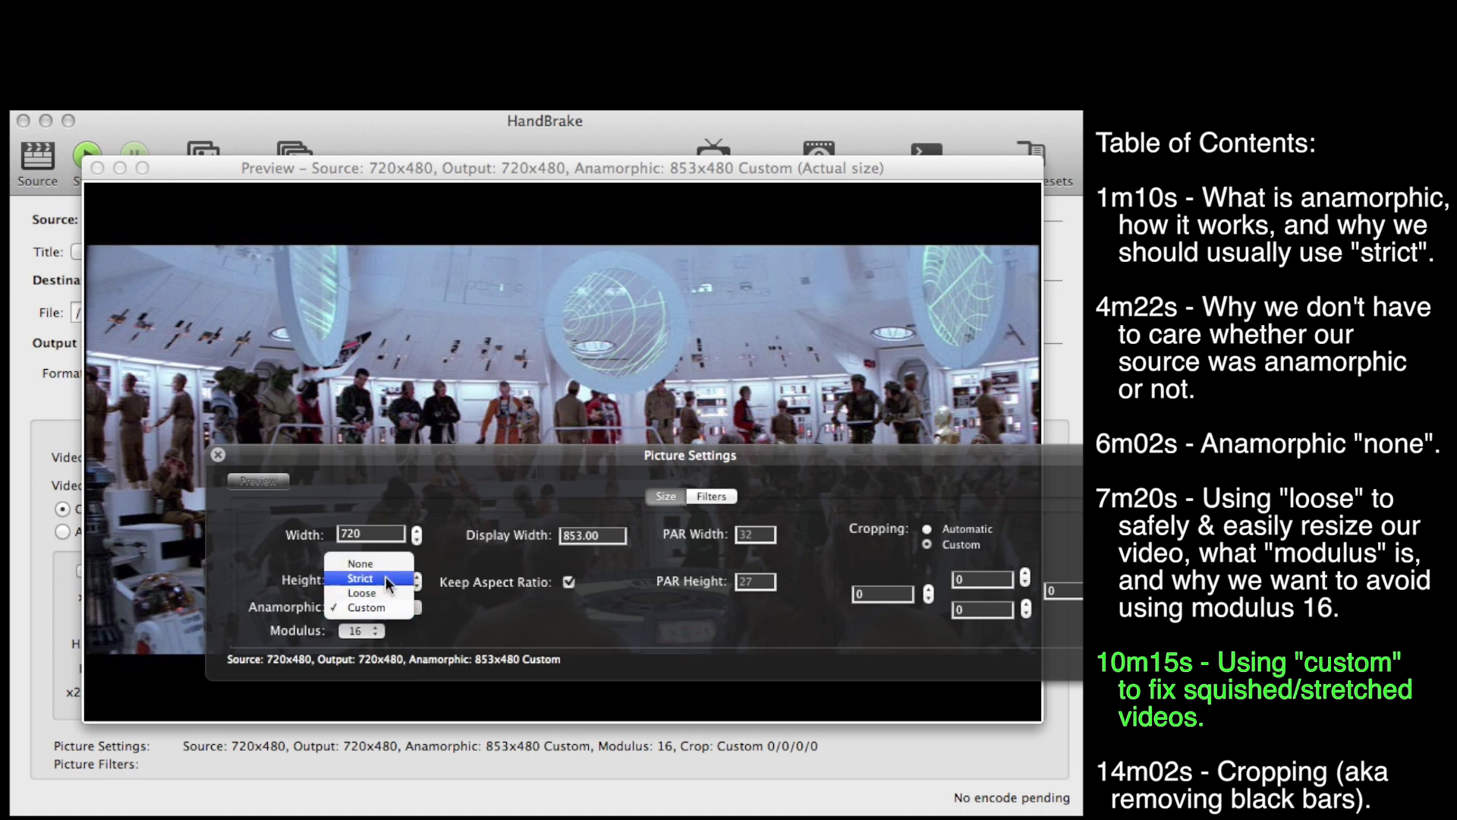
pyautogui.click(391, 565)
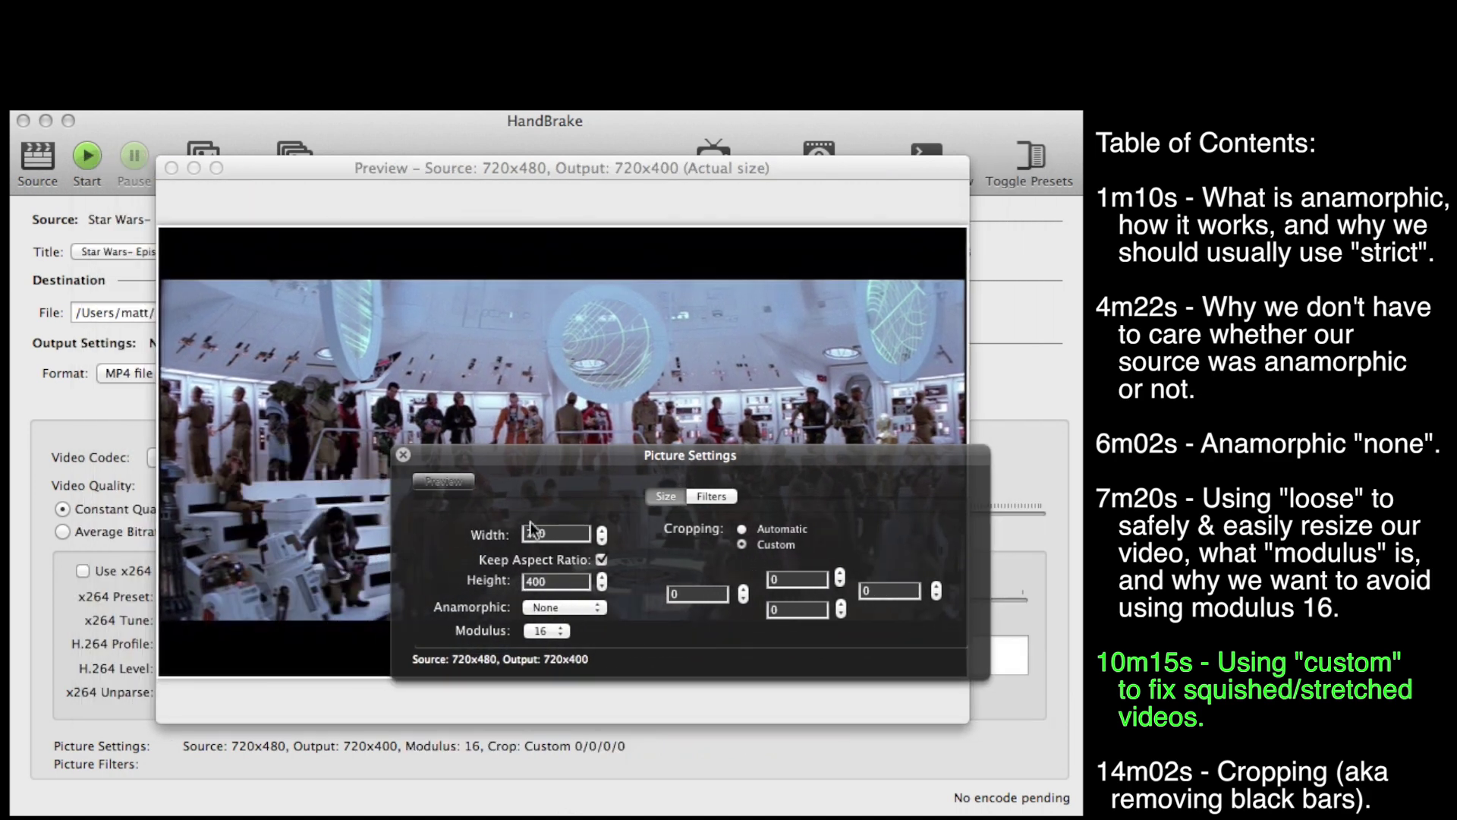
pyautogui.click(565, 607)
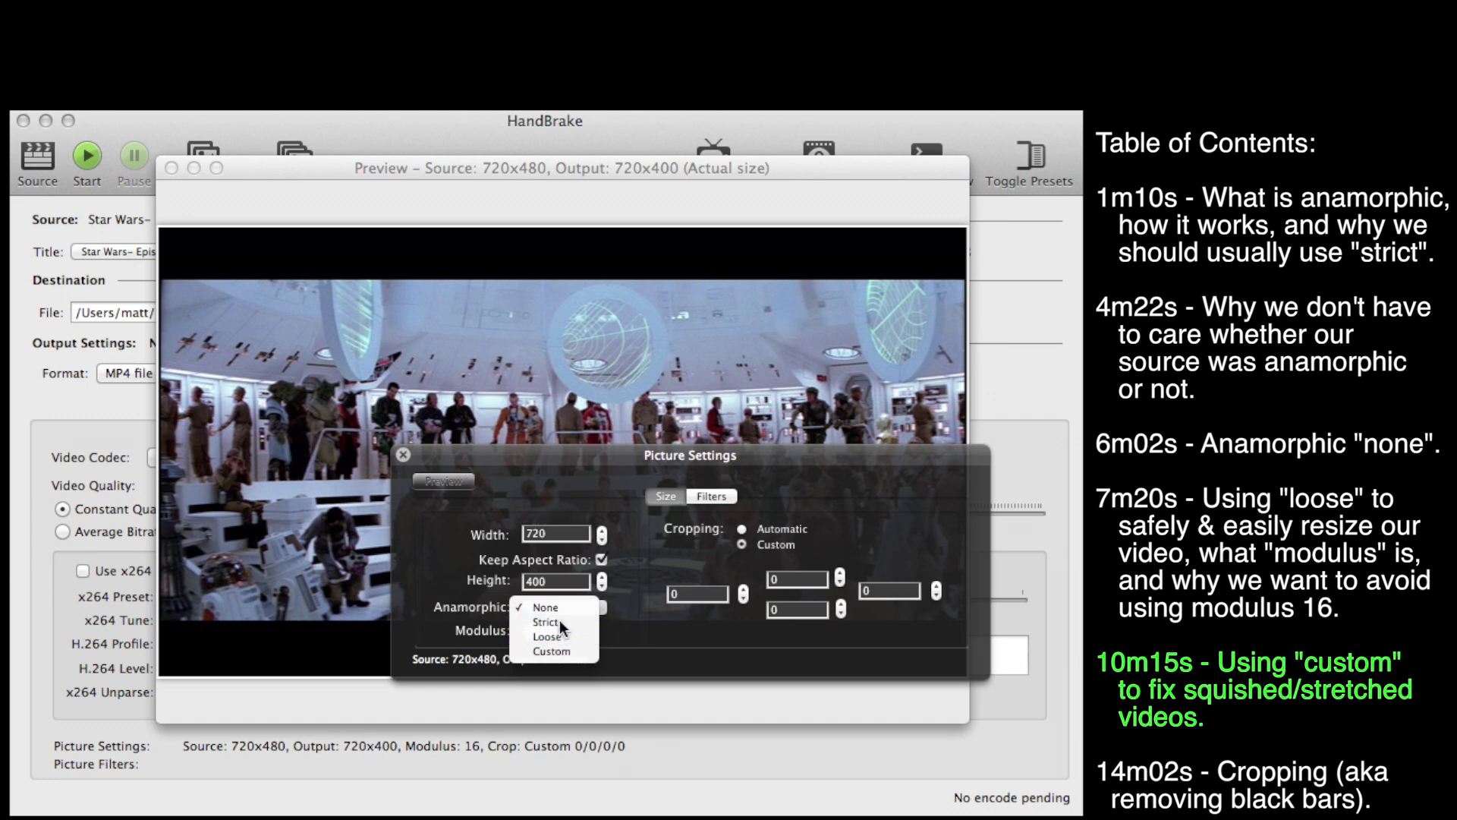
pyautogui.click(559, 622)
pyautogui.click(560, 604)
pyautogui.click(559, 636)
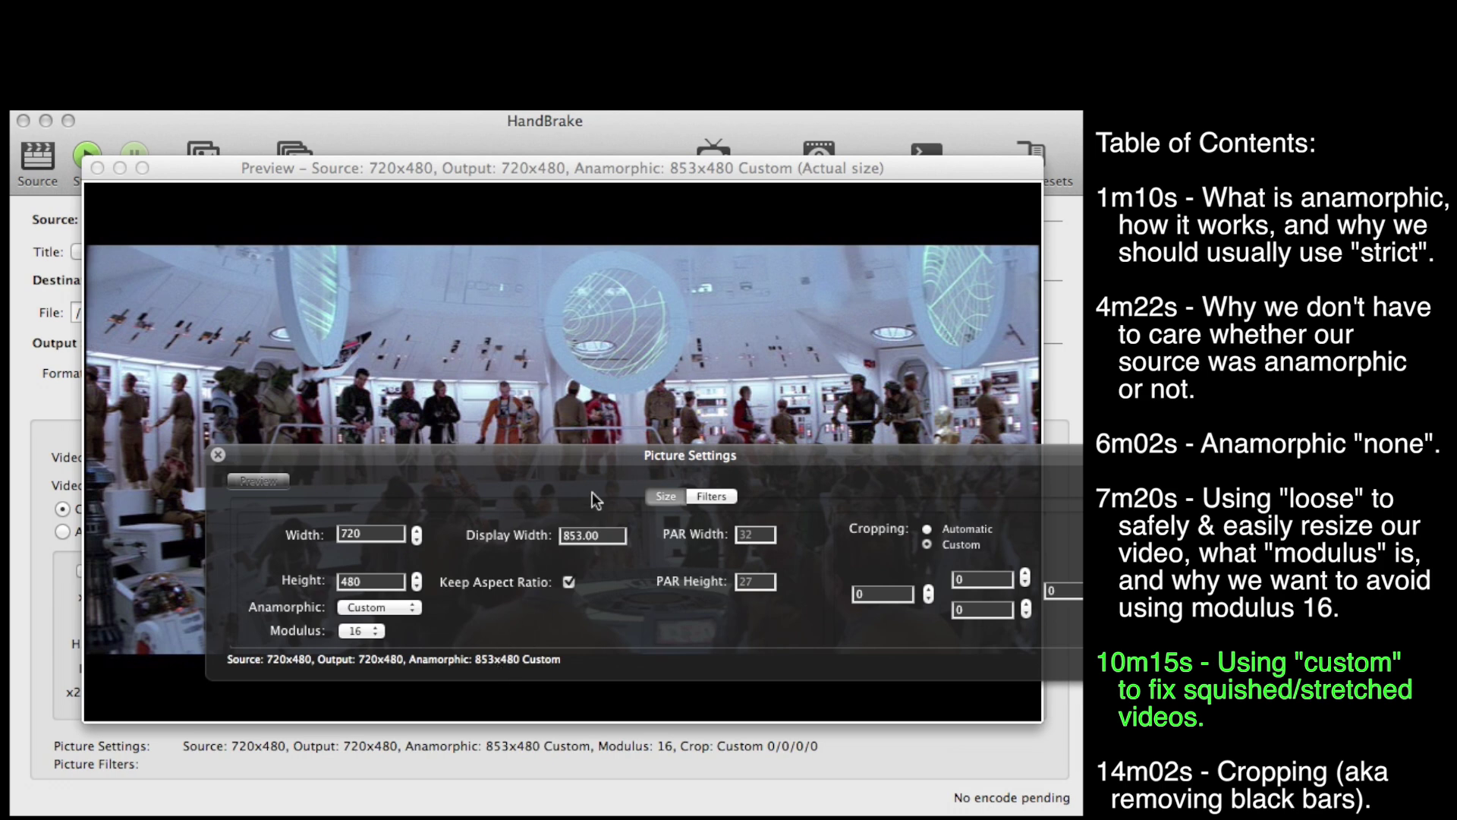
# Turn off Keep Aspect Ratio for the Custom anamorphic mode and set the PAR Width to 10
pyautogui.moveTo(569, 455); pyautogui.dragTo(473, 416)
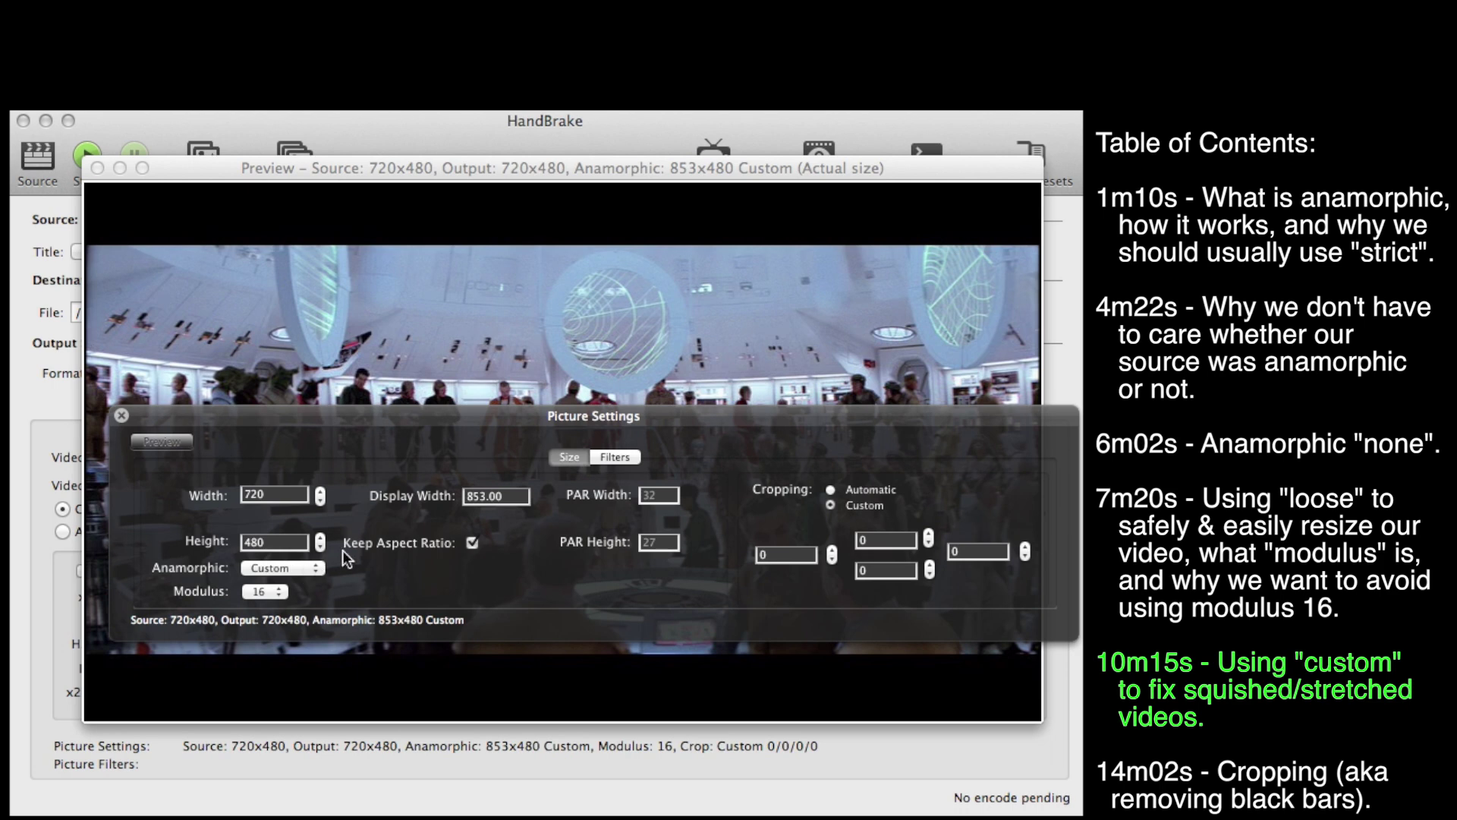
pyautogui.click(471, 543)
pyautogui.click(472, 544)
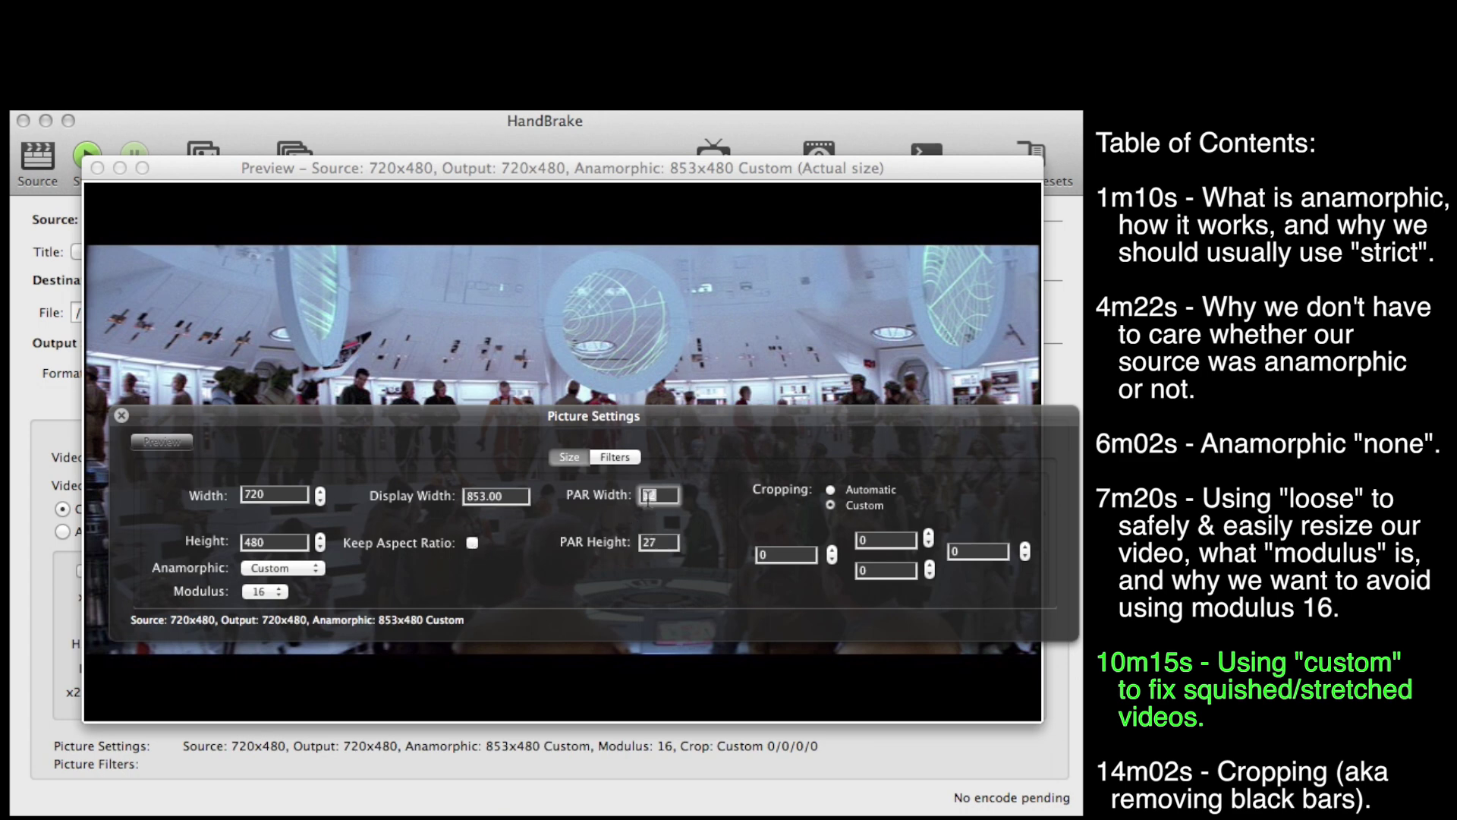
pyautogui.press('Return')
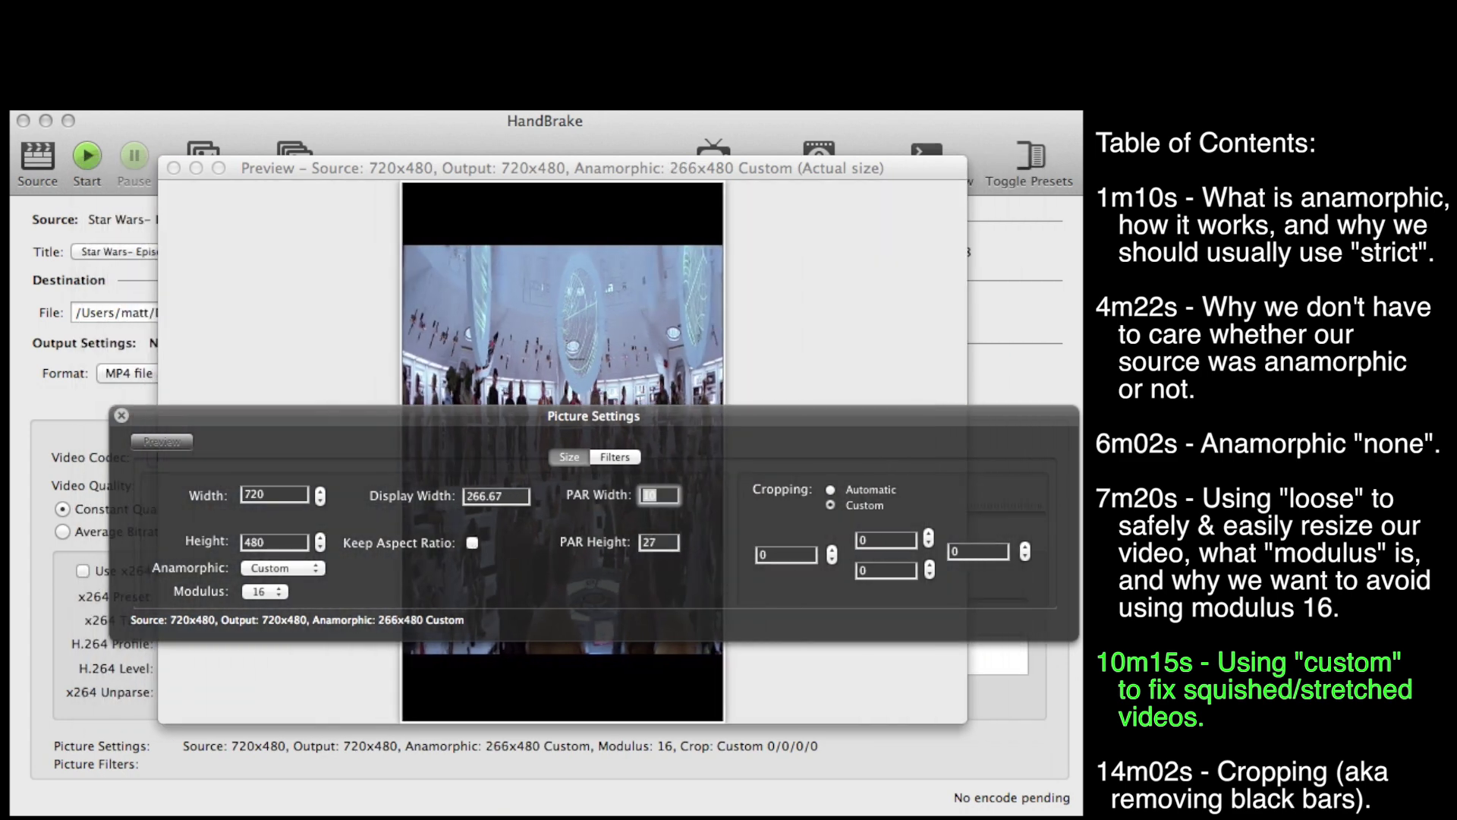
# Move the picture settings off the preview to inspect the squished image, and bring them back
pyautogui.moveTo(694, 423); pyautogui.dragTo(688, 448)
pyautogui.press('super+shift+p')
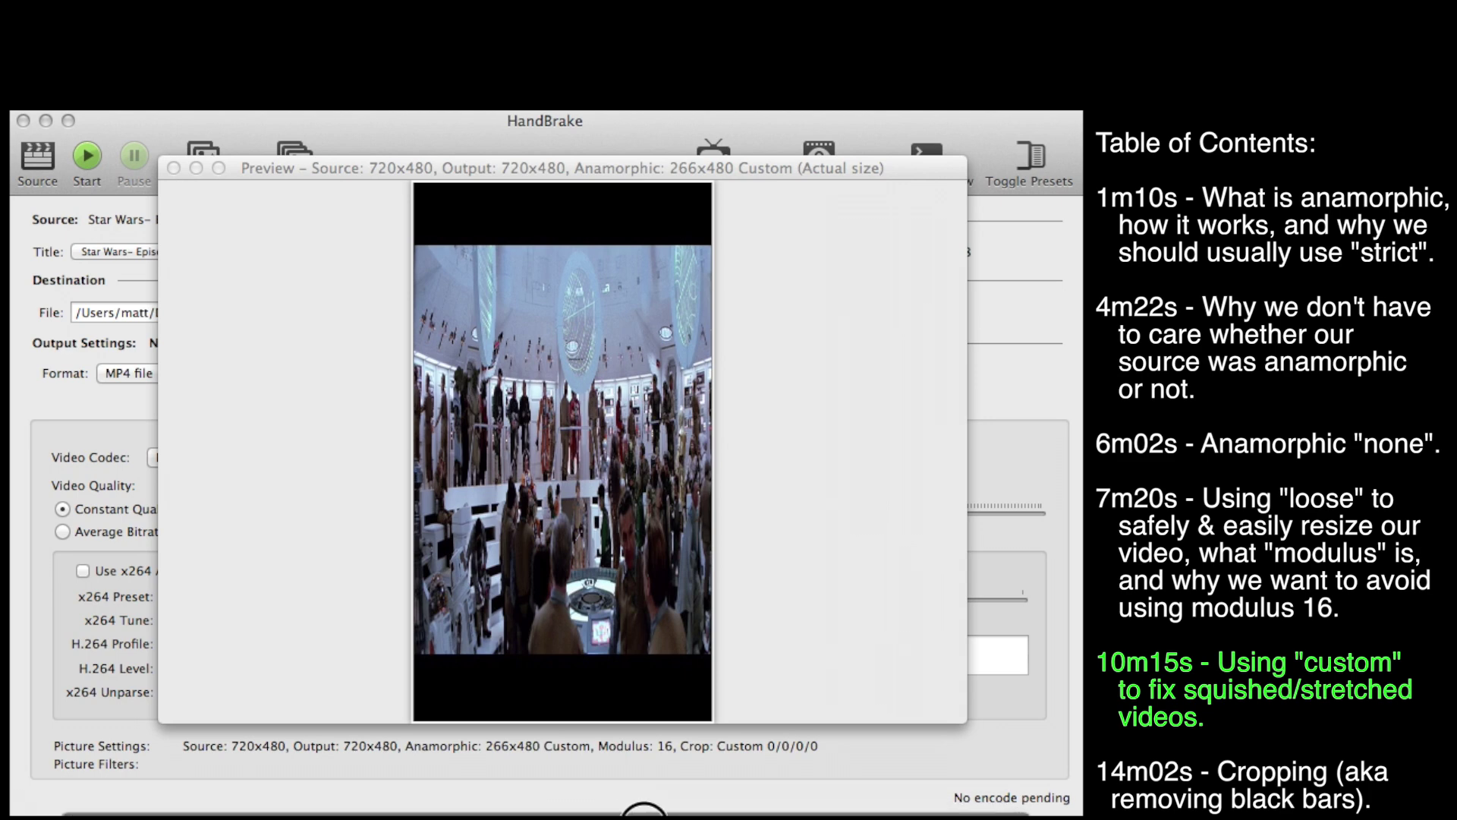
pyautogui.moveTo(644, 816); pyautogui.dragTo(680, 498)
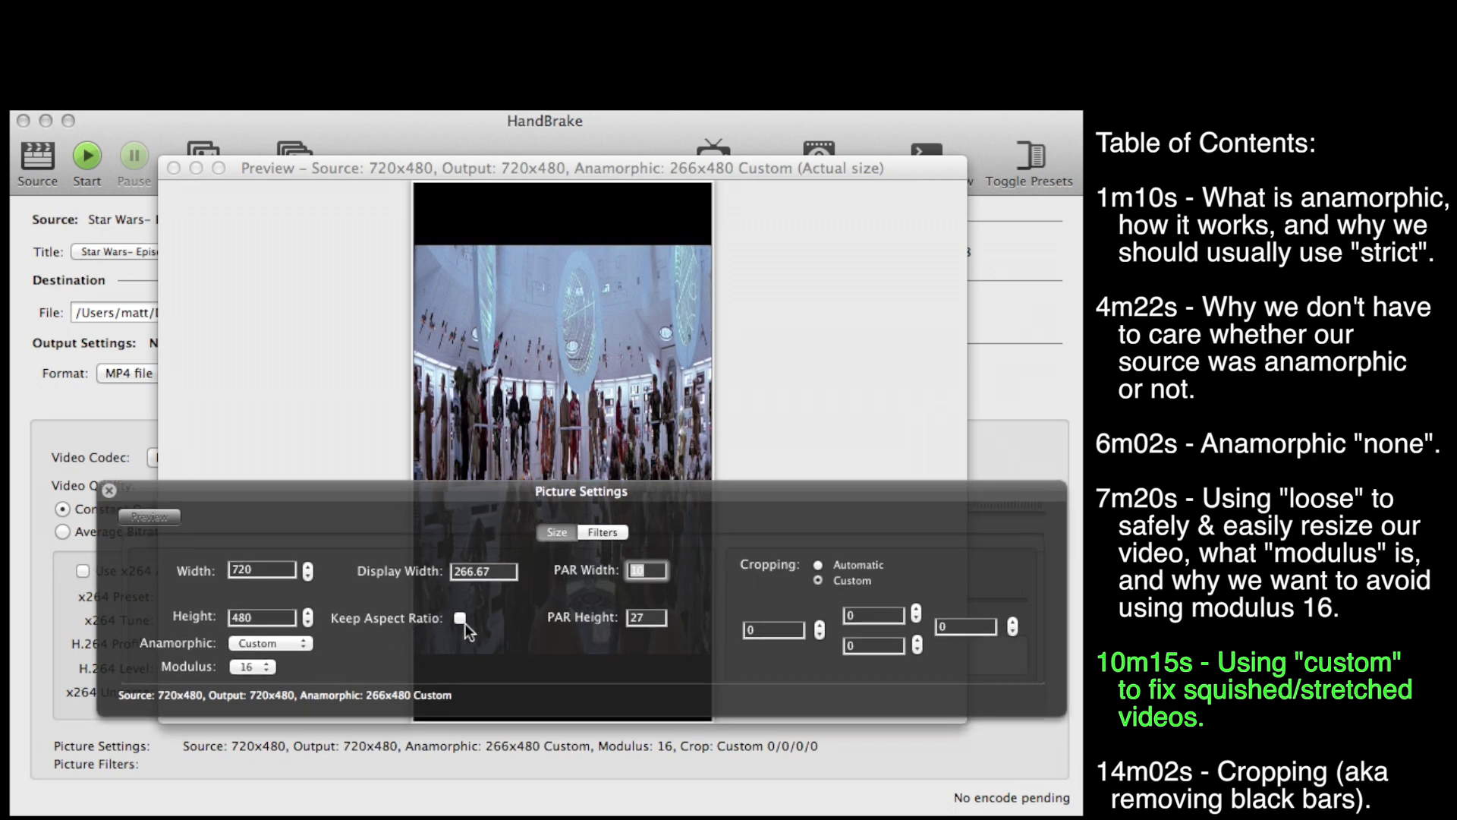
# Place the picture settings lower, try a PAR Width of 20 in the preview, and change it to 50
pyautogui.click(653, 568)
pyautogui.doubleClick(651, 568)
pyautogui.click(653, 570)
pyautogui.doubleClick(652, 570)
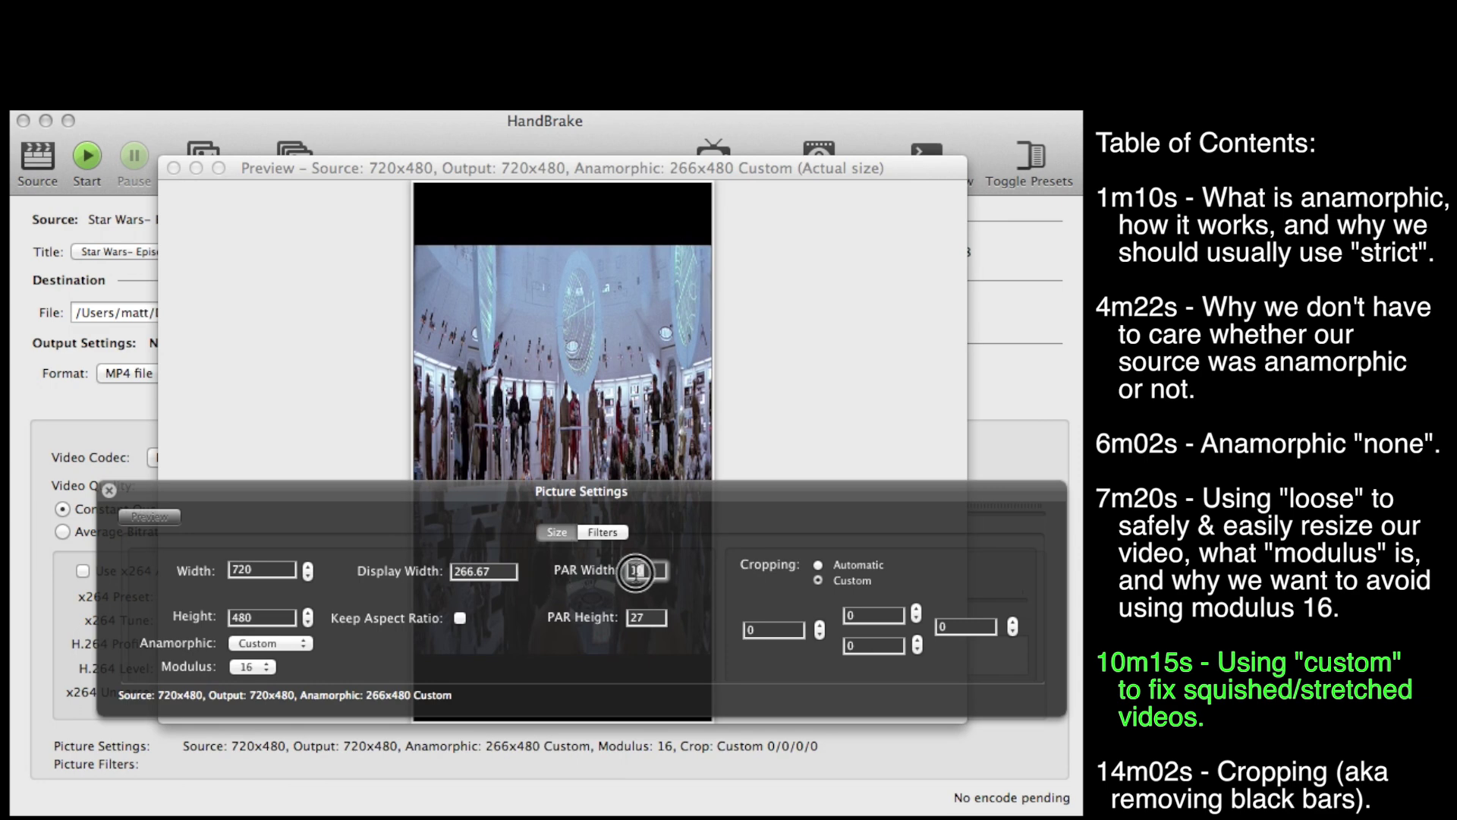
pyautogui.moveTo(626, 519); pyautogui.dragTo(649, 599)
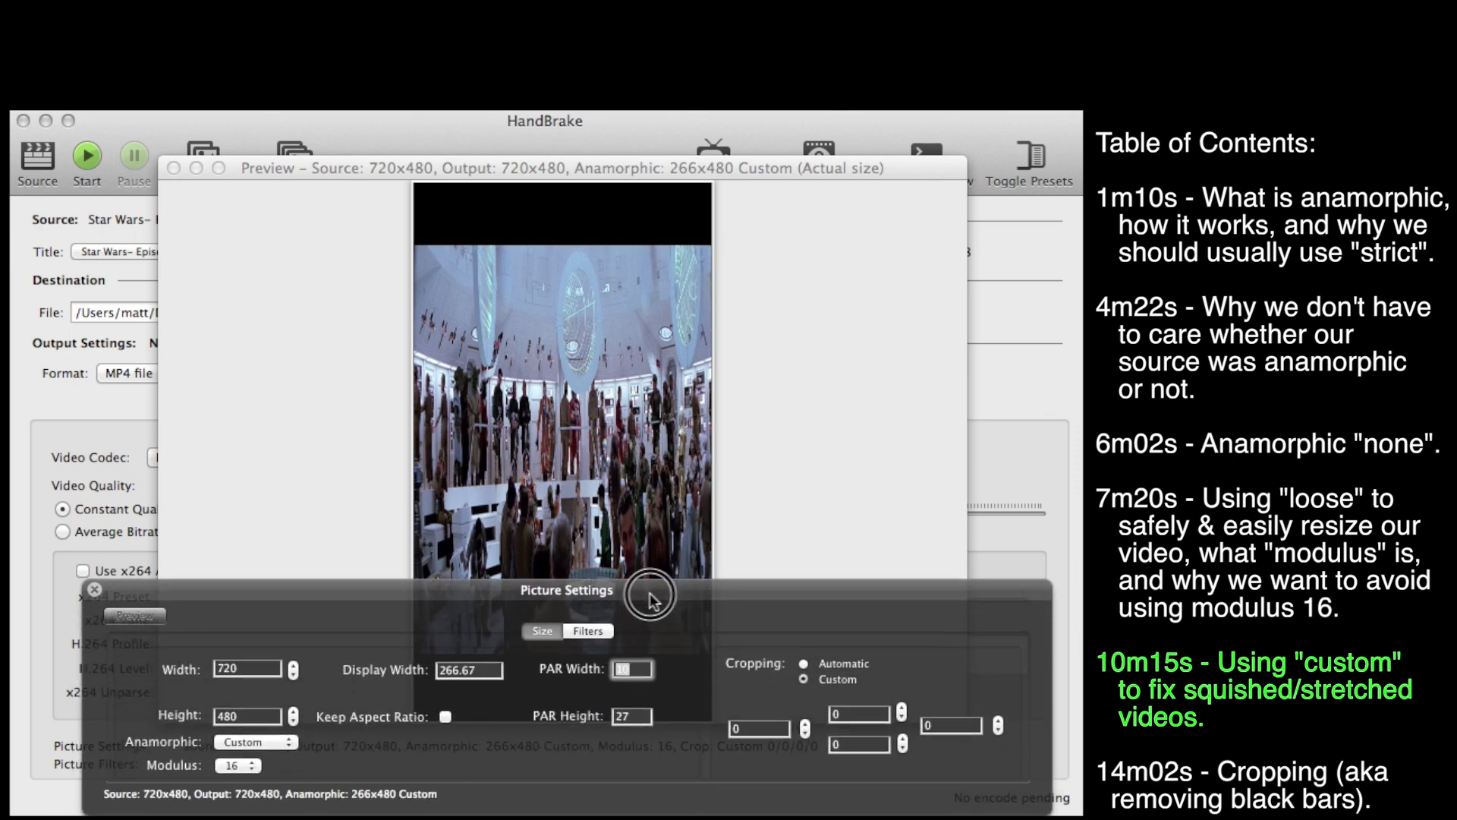
pyautogui.click(635, 668)
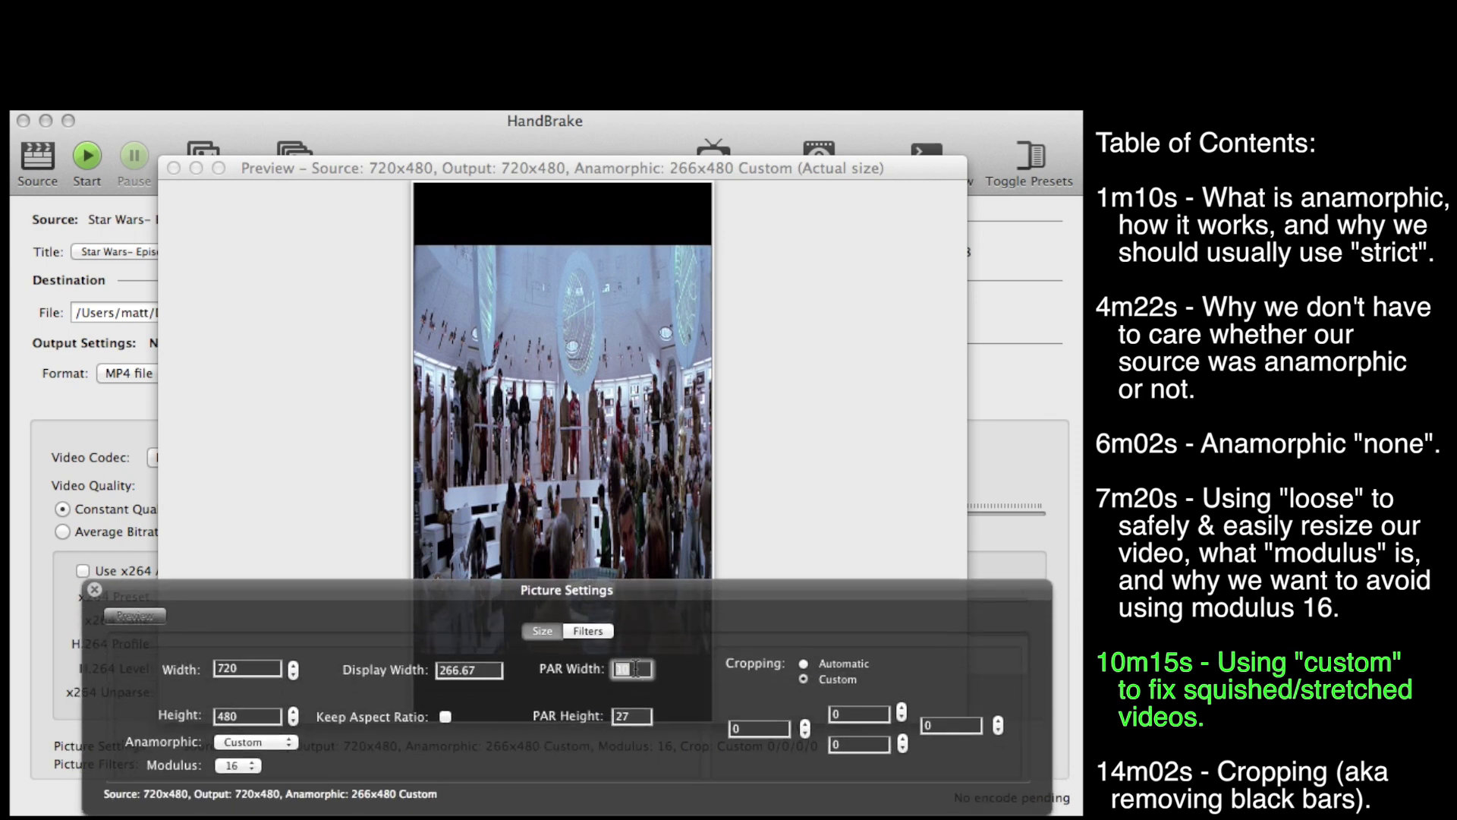
pyautogui.write('20')
pyautogui.press('Return')
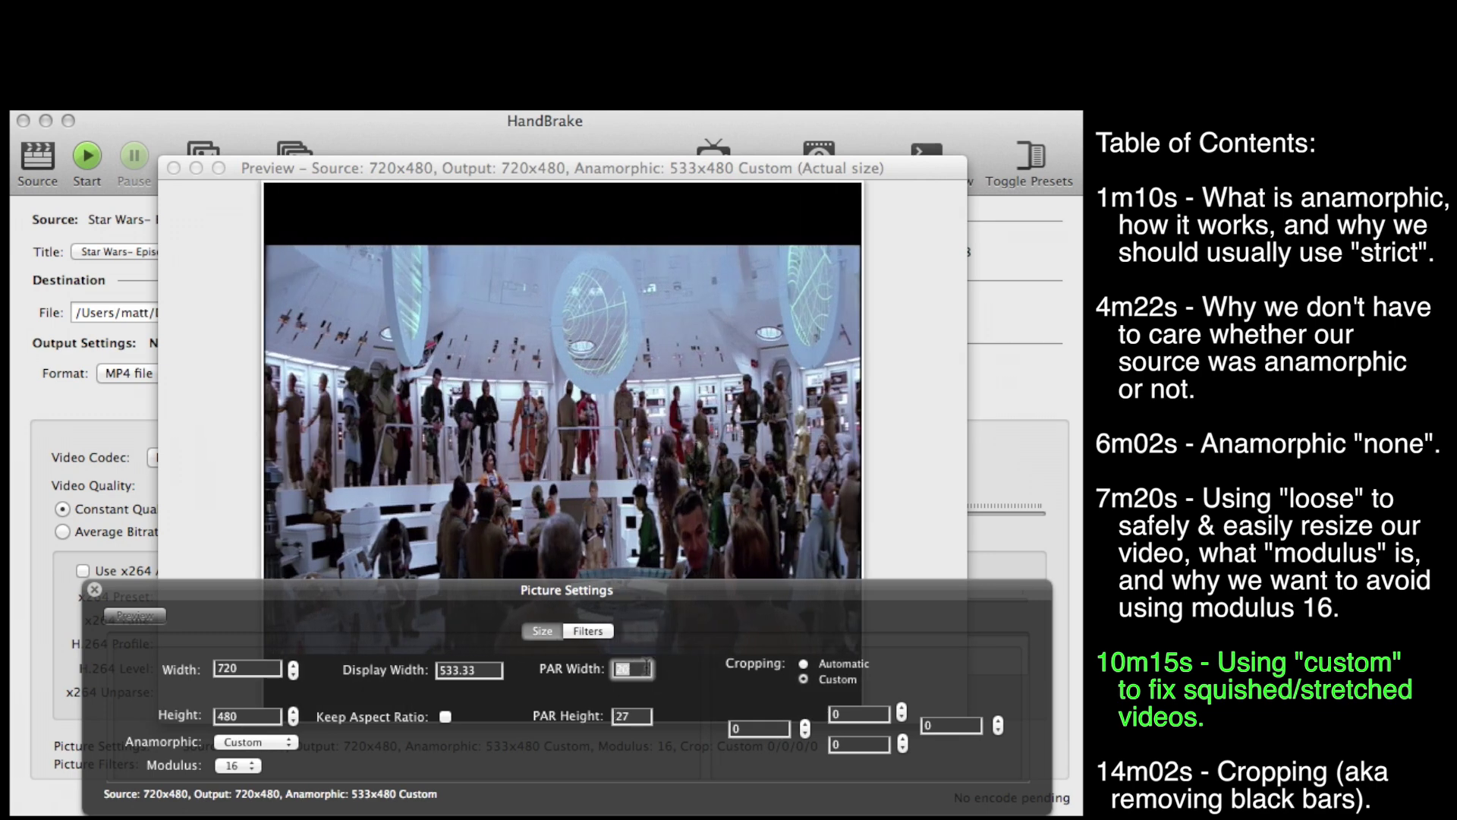
pyautogui.write('50')
pyautogui.press('Return')
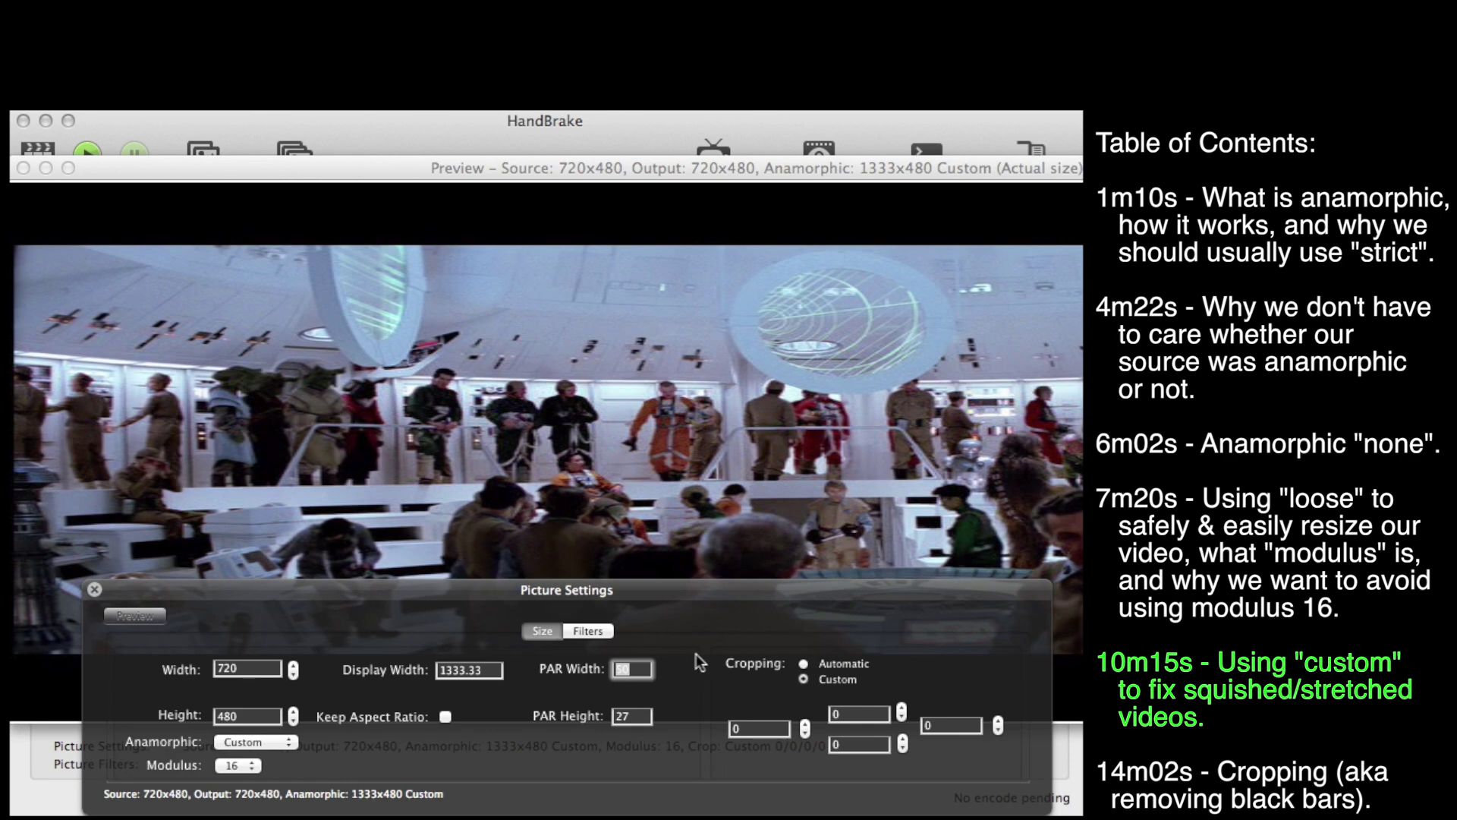
# Set the PAR Width to 32, then reposition the preview and picture settings to inspect the corrected proportions
pyautogui.write('32')
pyautogui.press('Return')
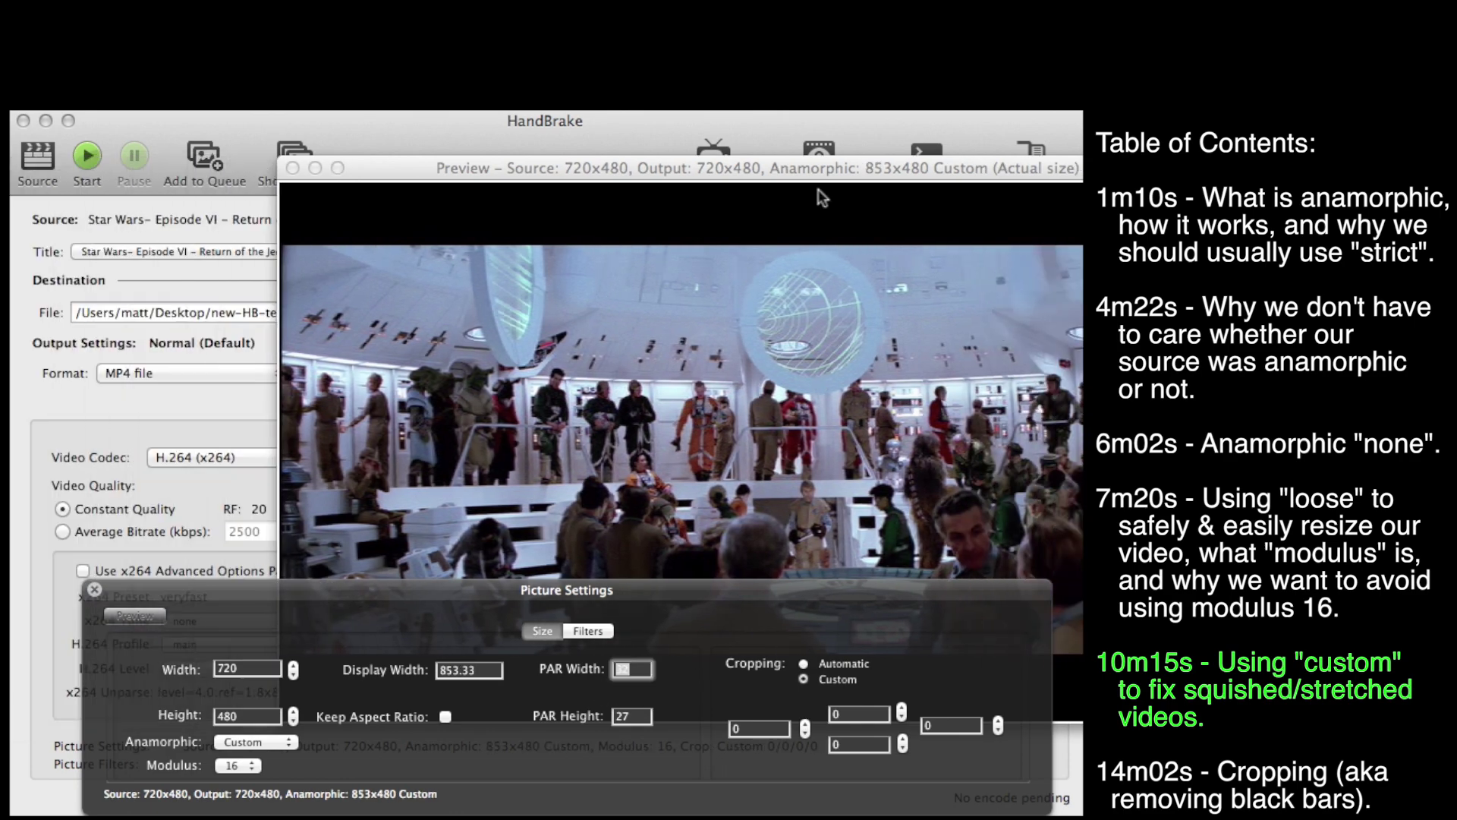
pyautogui.moveTo(826, 172); pyautogui.dragTo(631, 152)
pyautogui.moveTo(764, 569)
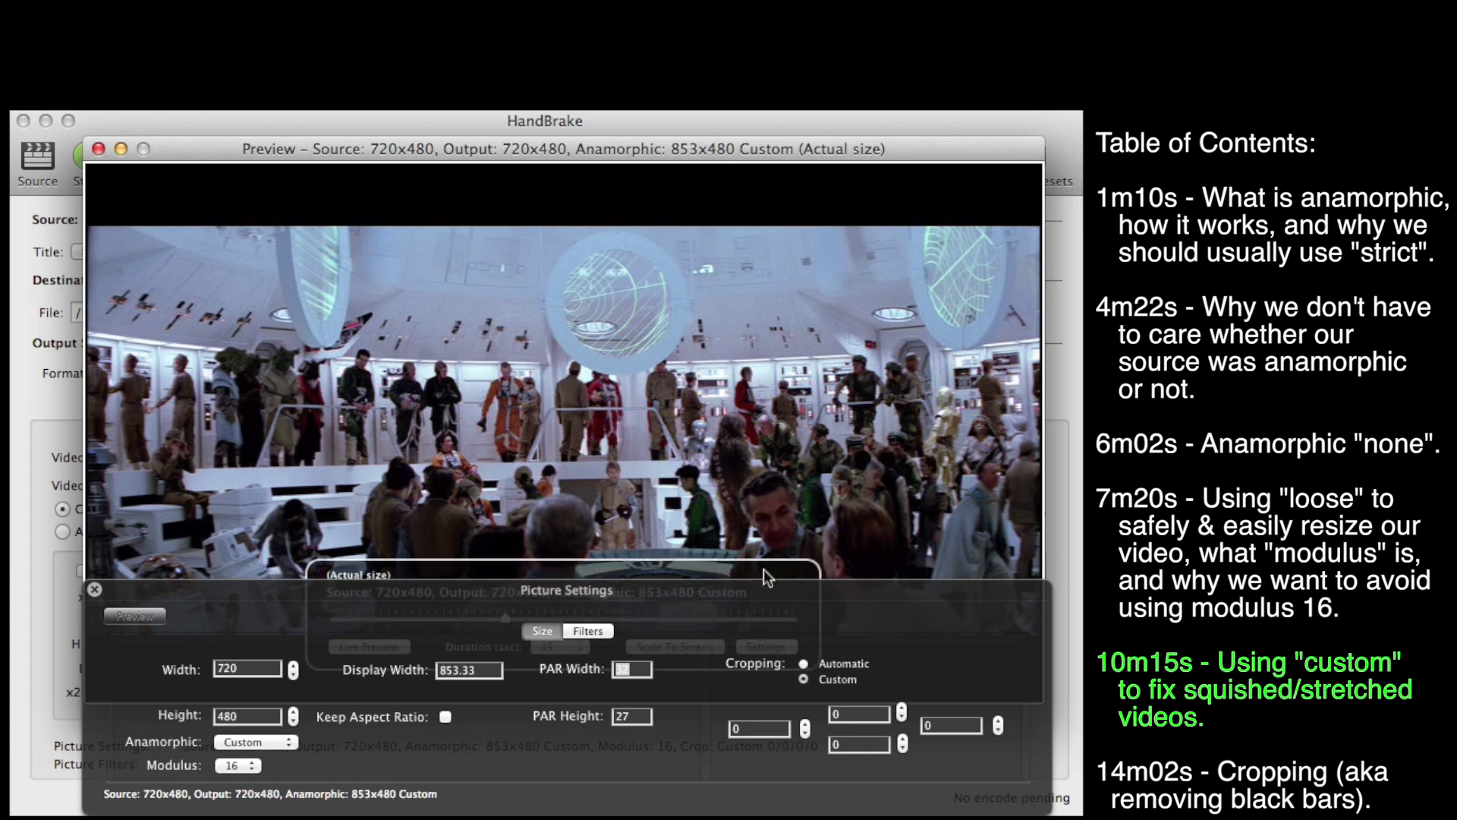
pyautogui.moveTo(785, 594); pyautogui.dragTo(808, 484)
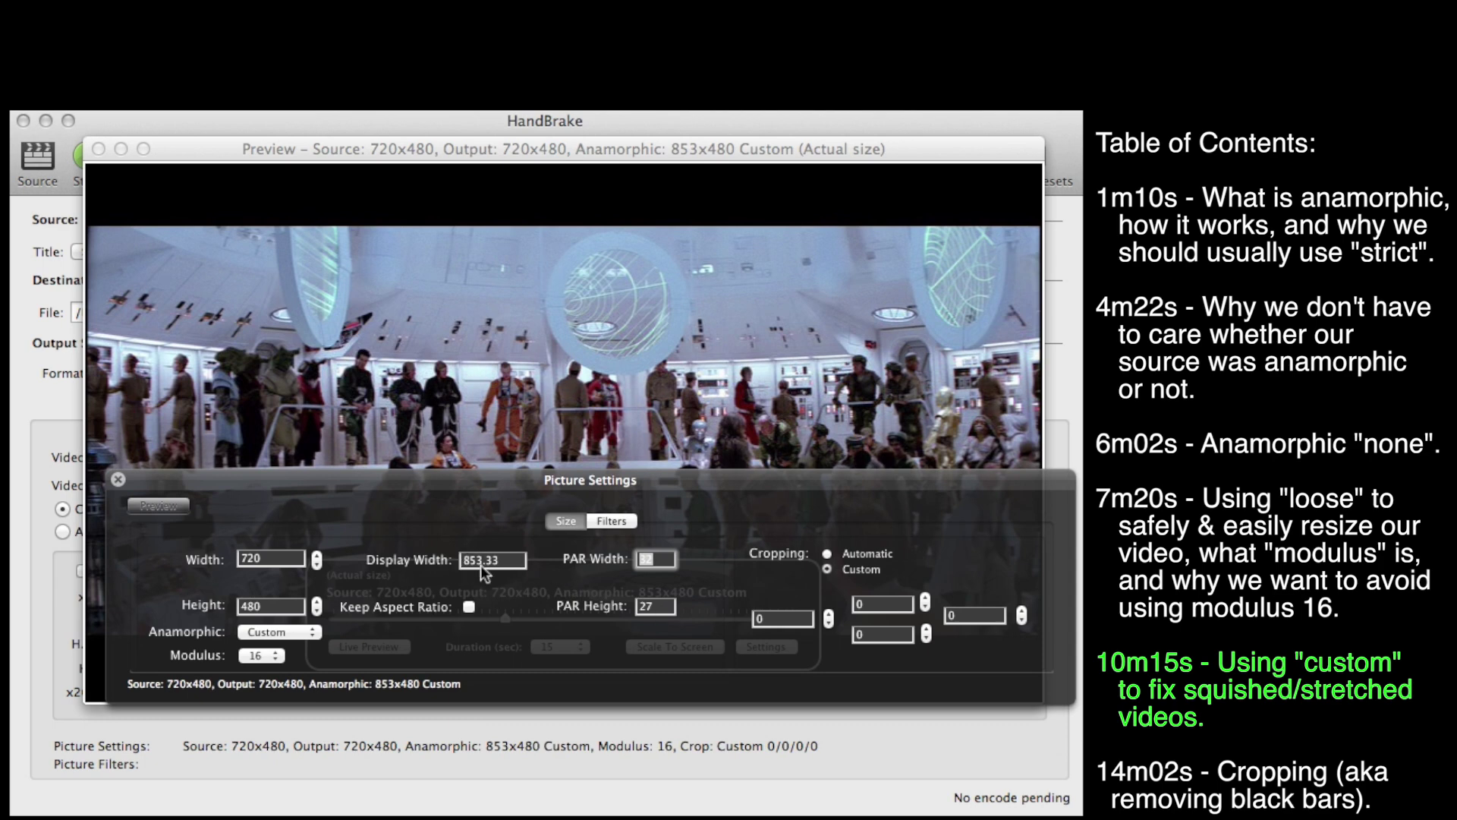
# Set the PAR Width to 853 and the PAR Height to 720, matching the desired display width and source width
pyautogui.doubleClick(657, 560)
pyautogui.click(656, 561)
pyautogui.click(656, 608)
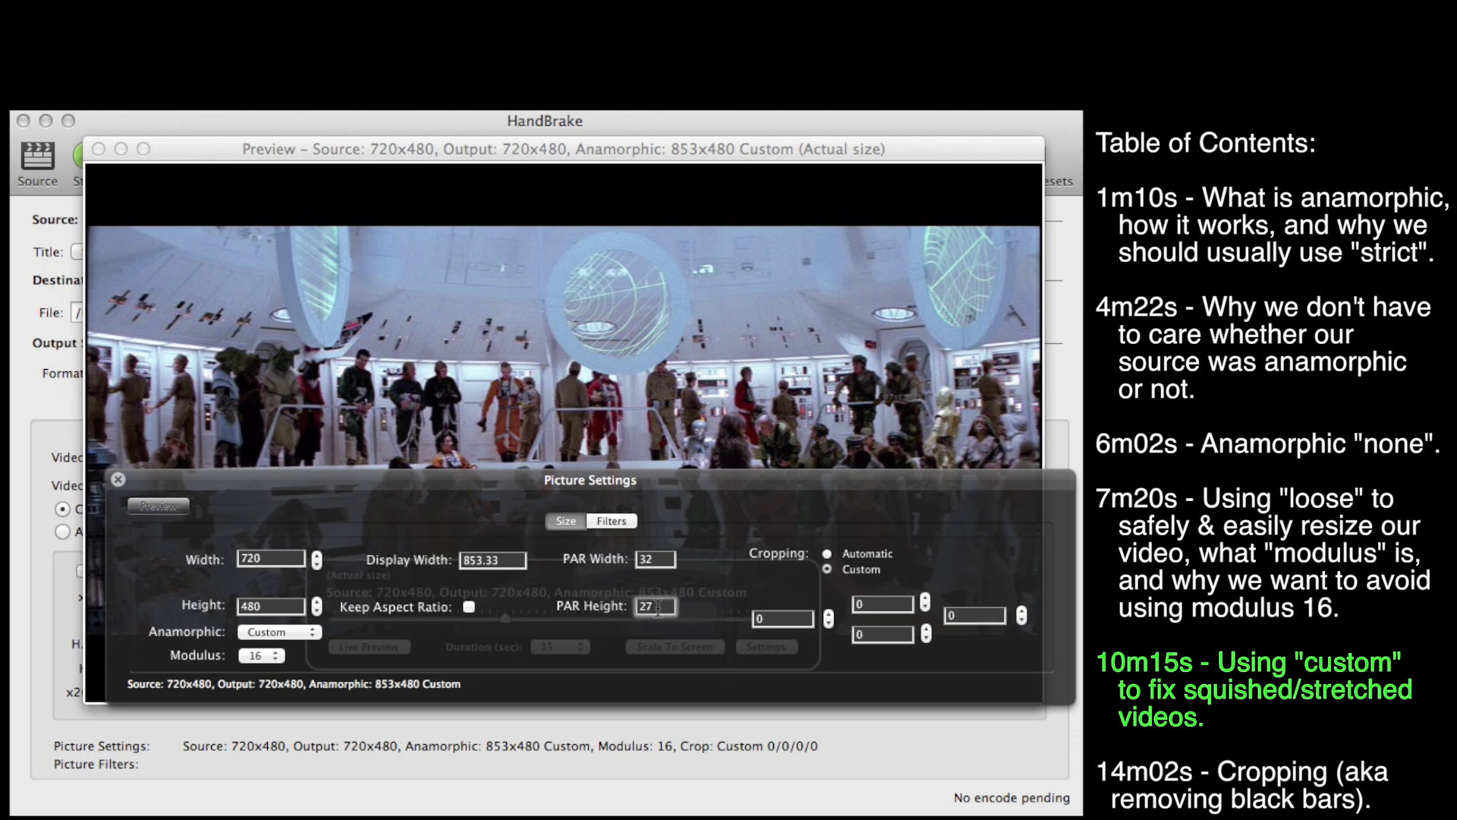
pyautogui.hotkey('shift', 'Tab')
pyautogui.hotkey('shift', 'Tab')
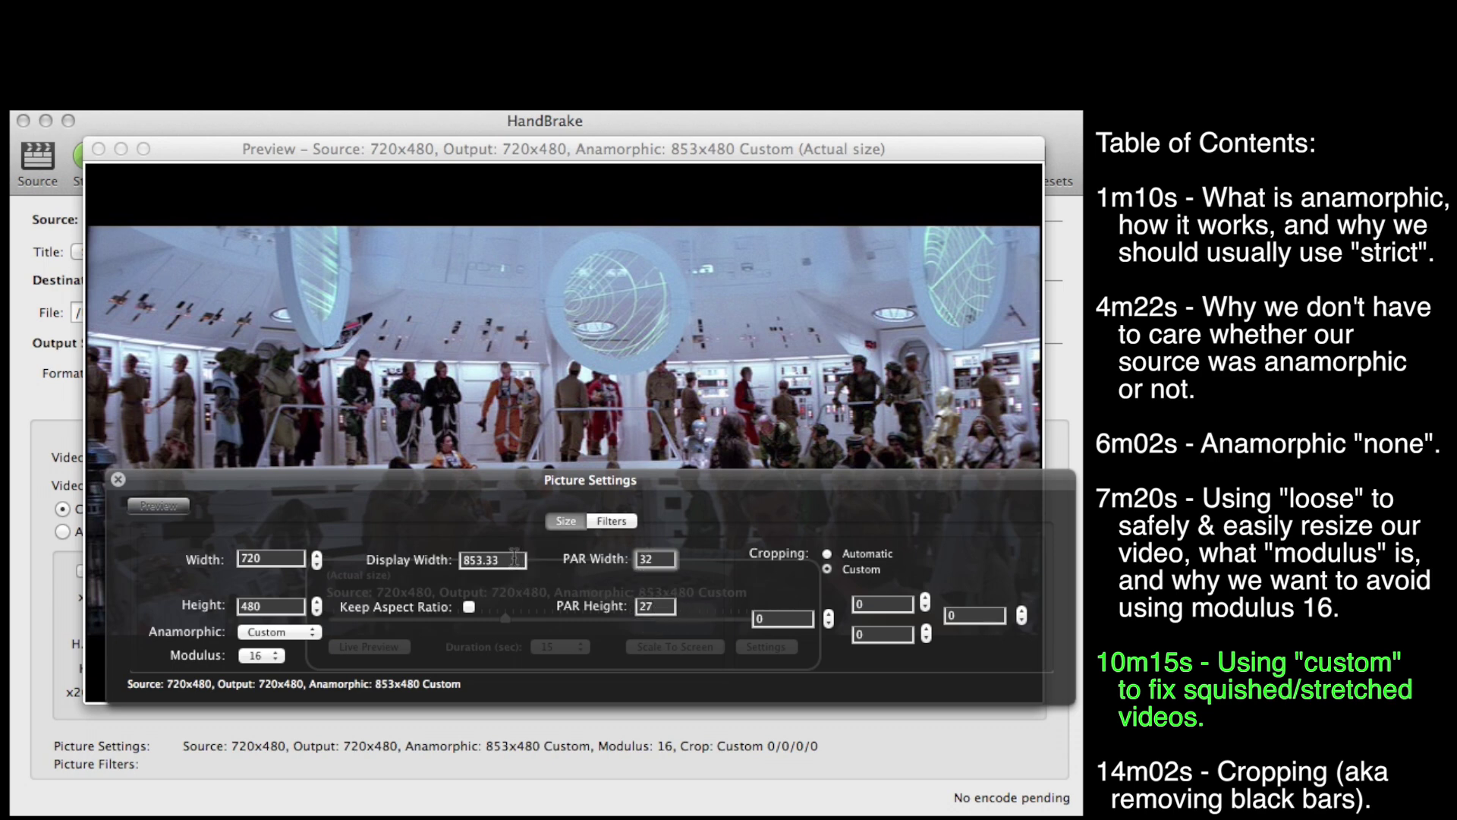
pyautogui.click(660, 607)
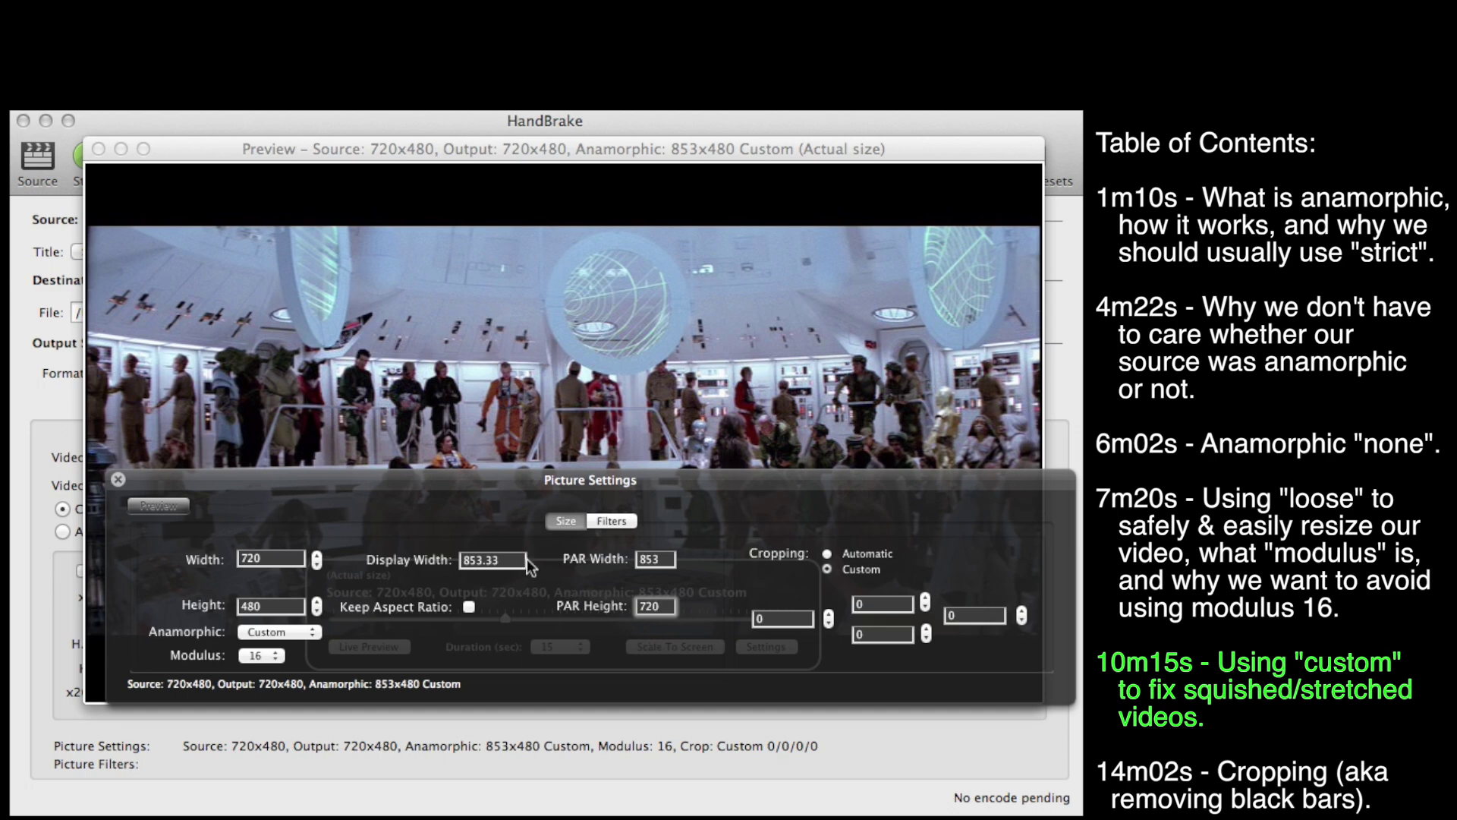
pyautogui.click(650, 560)
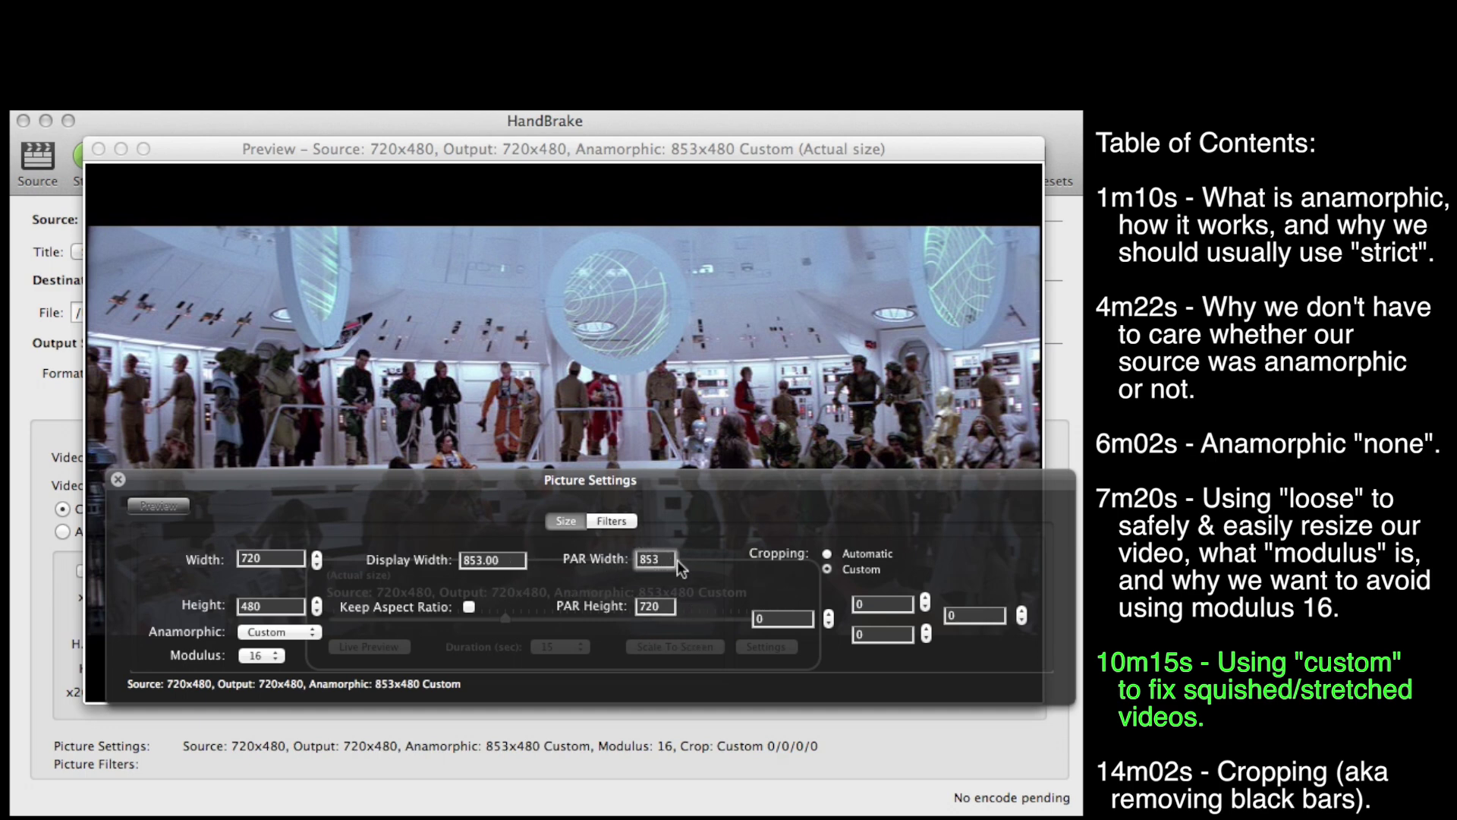
# Set the PAR Width to 1600 with the PAR Height at 720, and reposition the preview to inspect the stretched image
pyautogui.moveTo(657, 486); pyautogui.dragTo(668, 432)
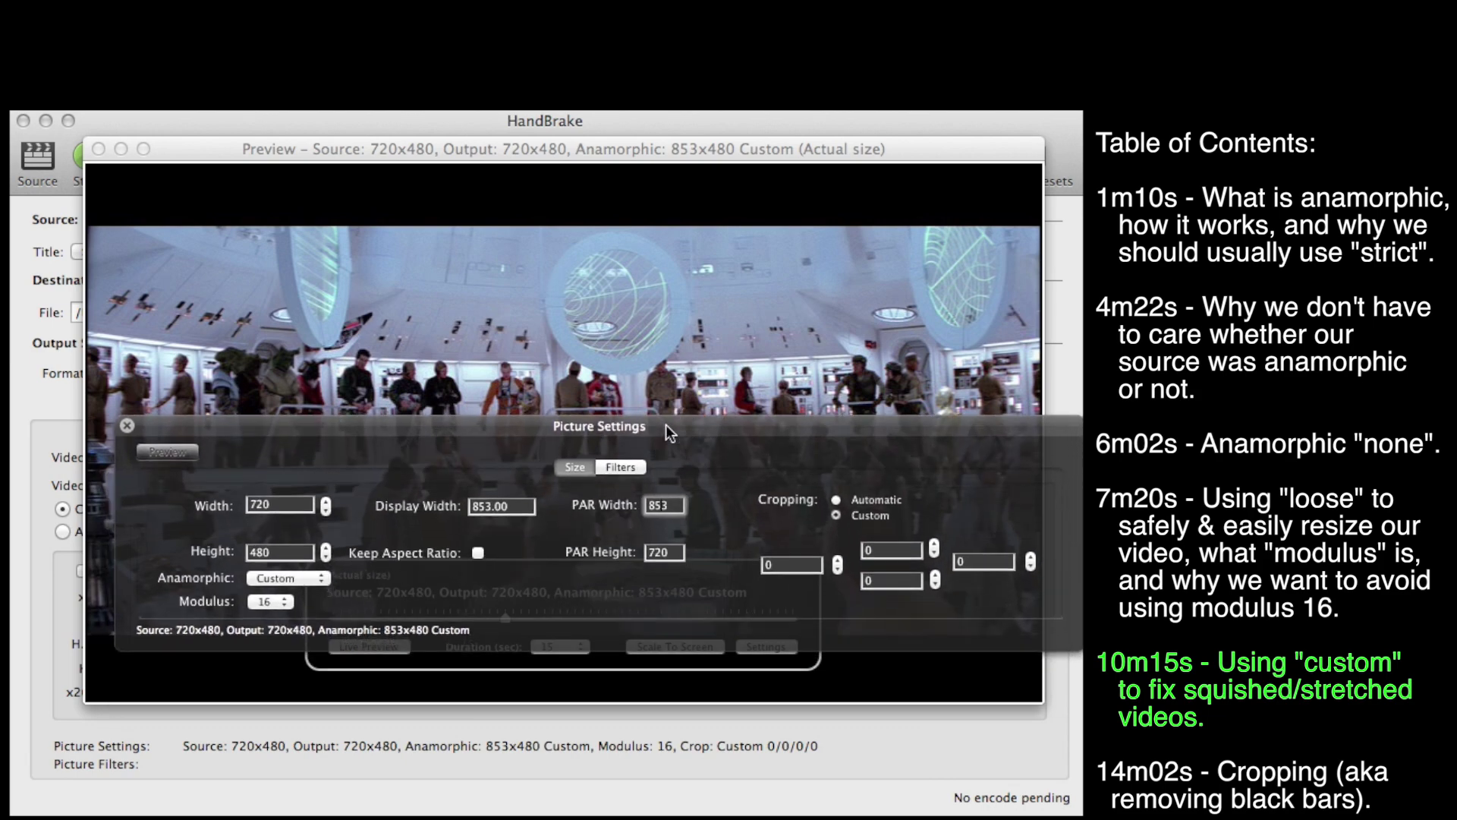
pyautogui.doubleClick(666, 507)
pyautogui.write('1600')
pyautogui.press('Return')
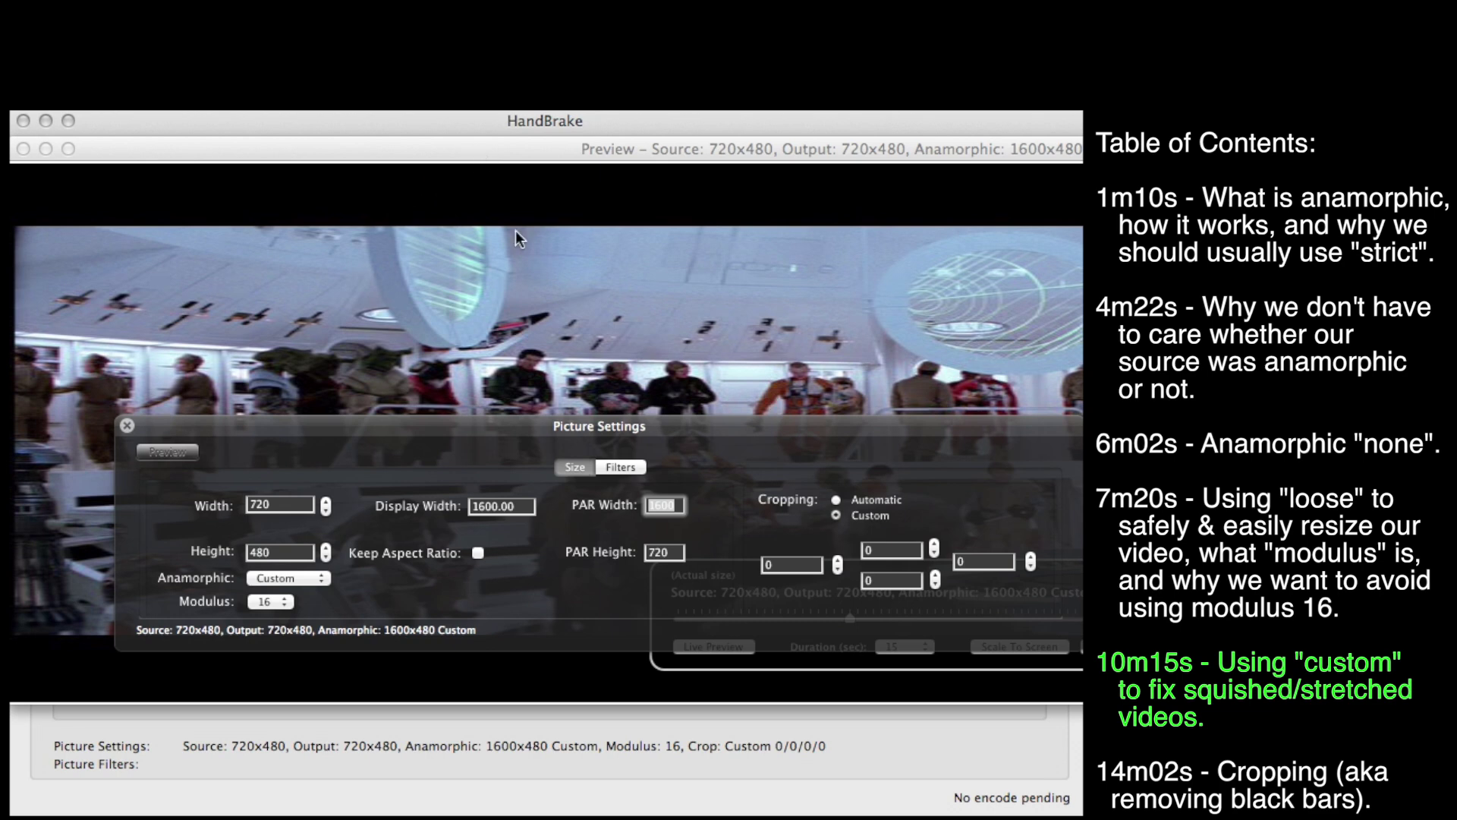
pyautogui.moveTo(649, 162); pyautogui.dragTo(821, 167)
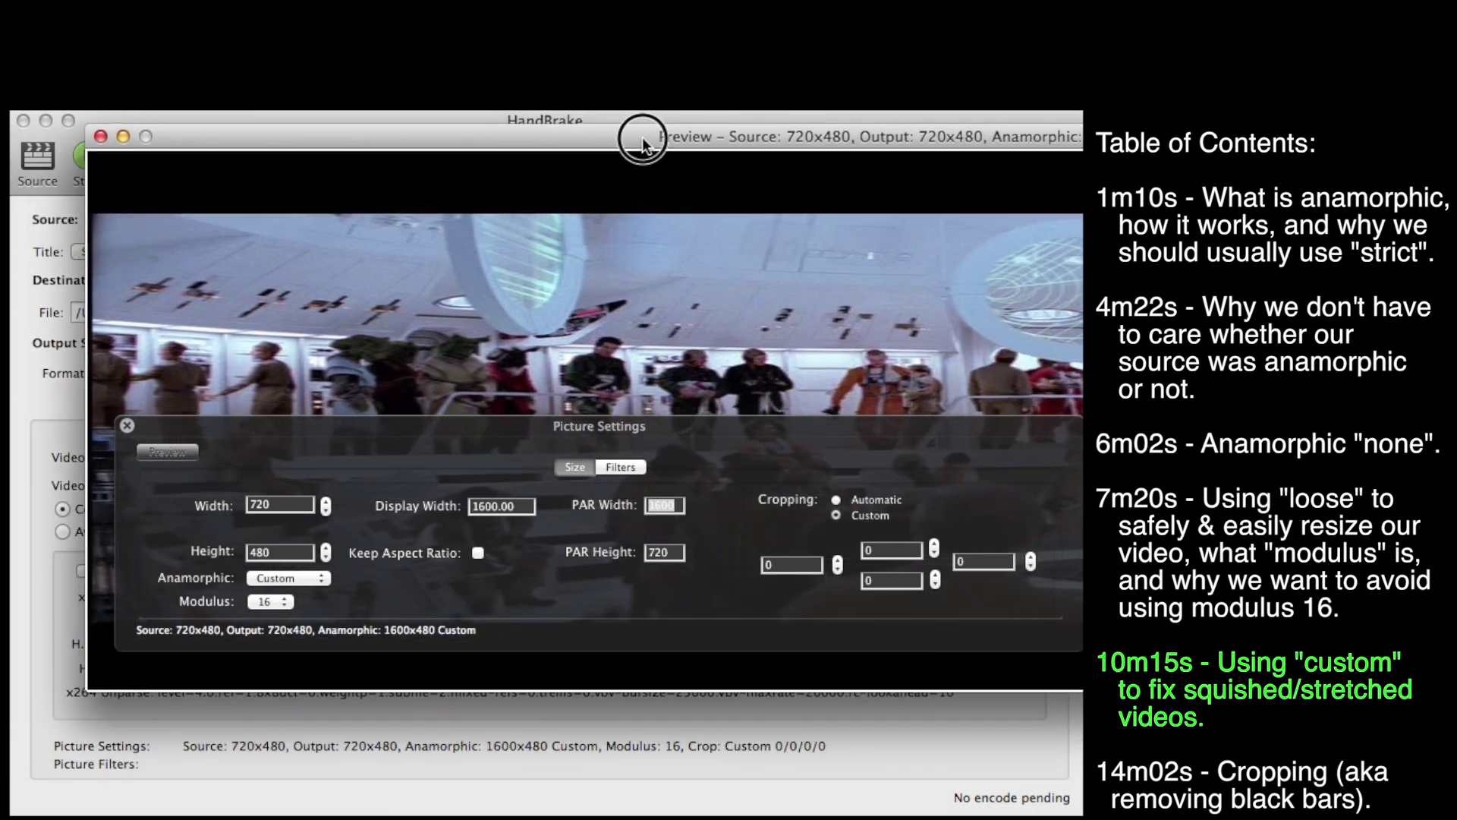
pyautogui.click(291, 640)
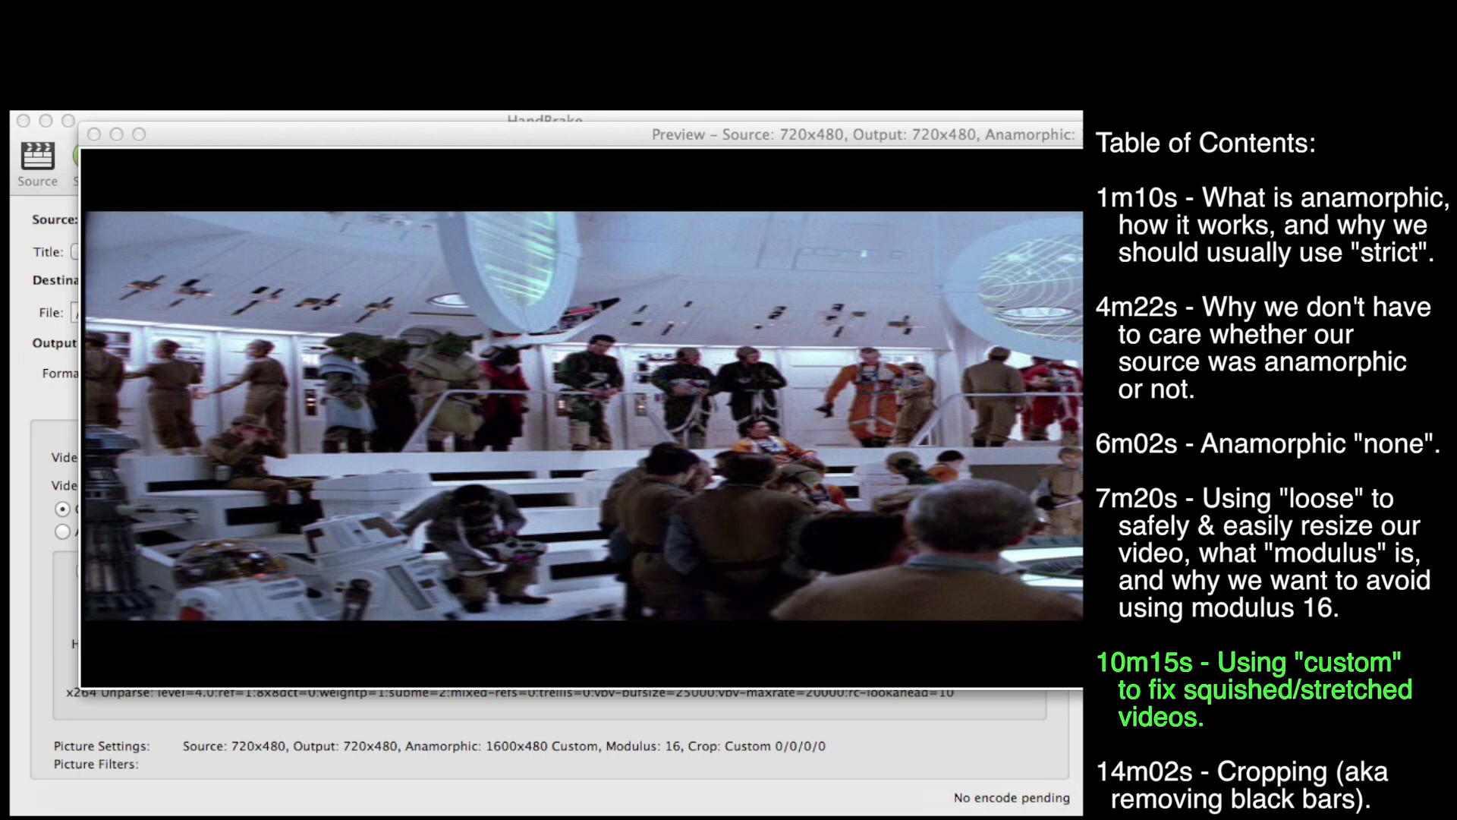
# Switch to HandBrake in the Windows 7 virtual machine, set Anamorphic to Custom, and examine the PAR Width and PAR Height fields
pyautogui.press('super+Tab')
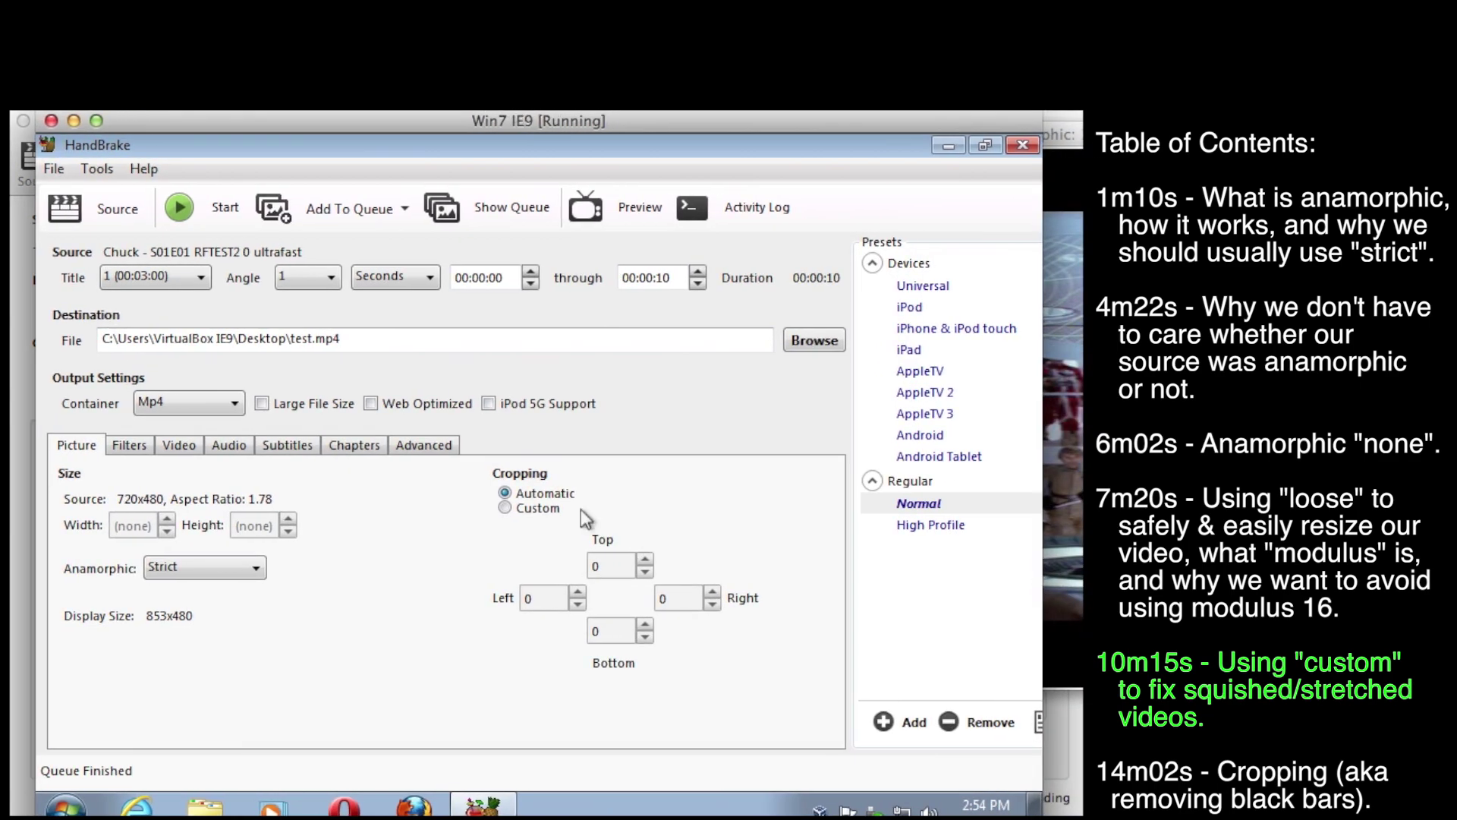
pyautogui.click(213, 573)
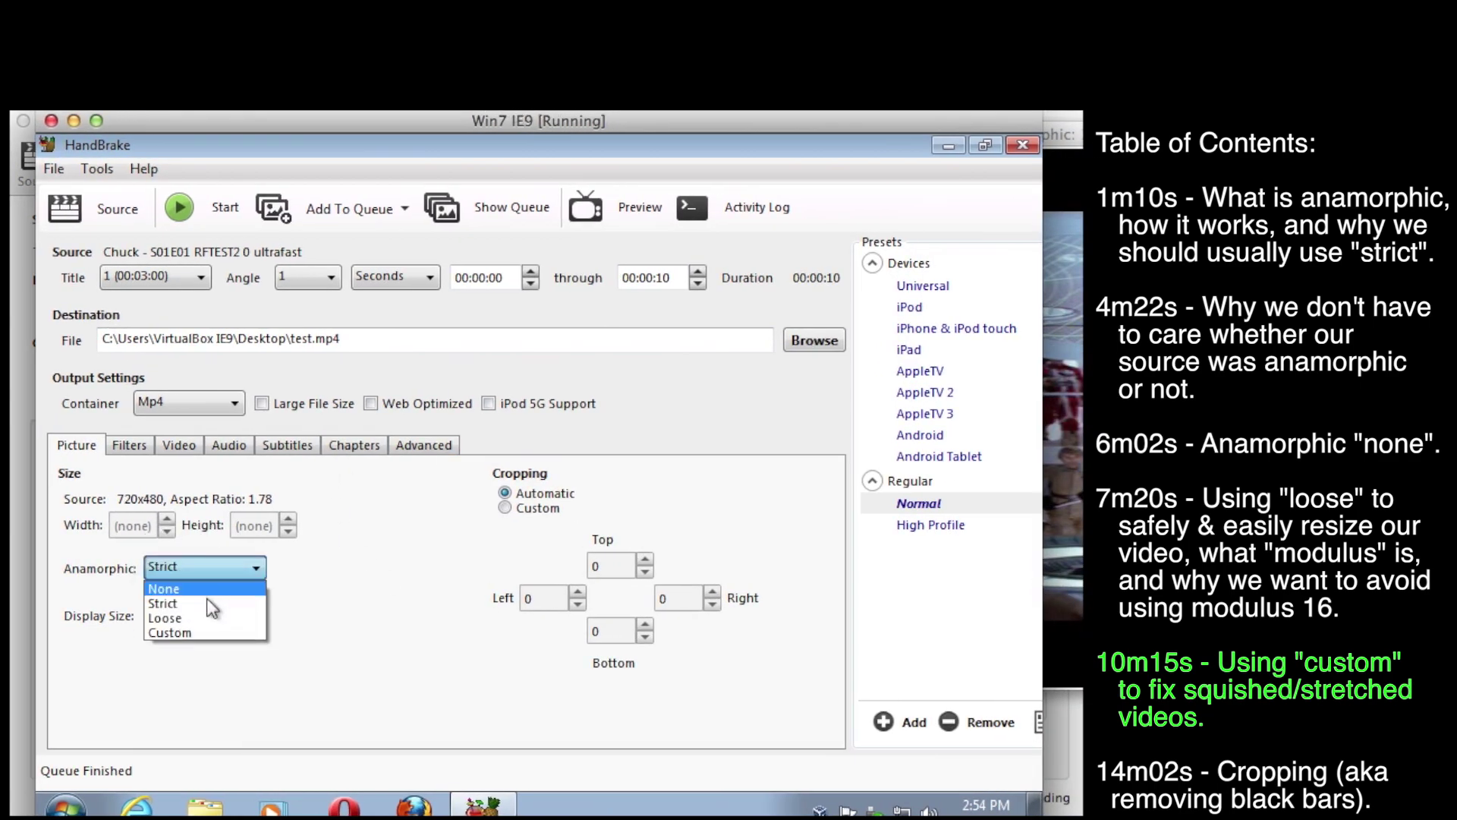
pyautogui.click(200, 630)
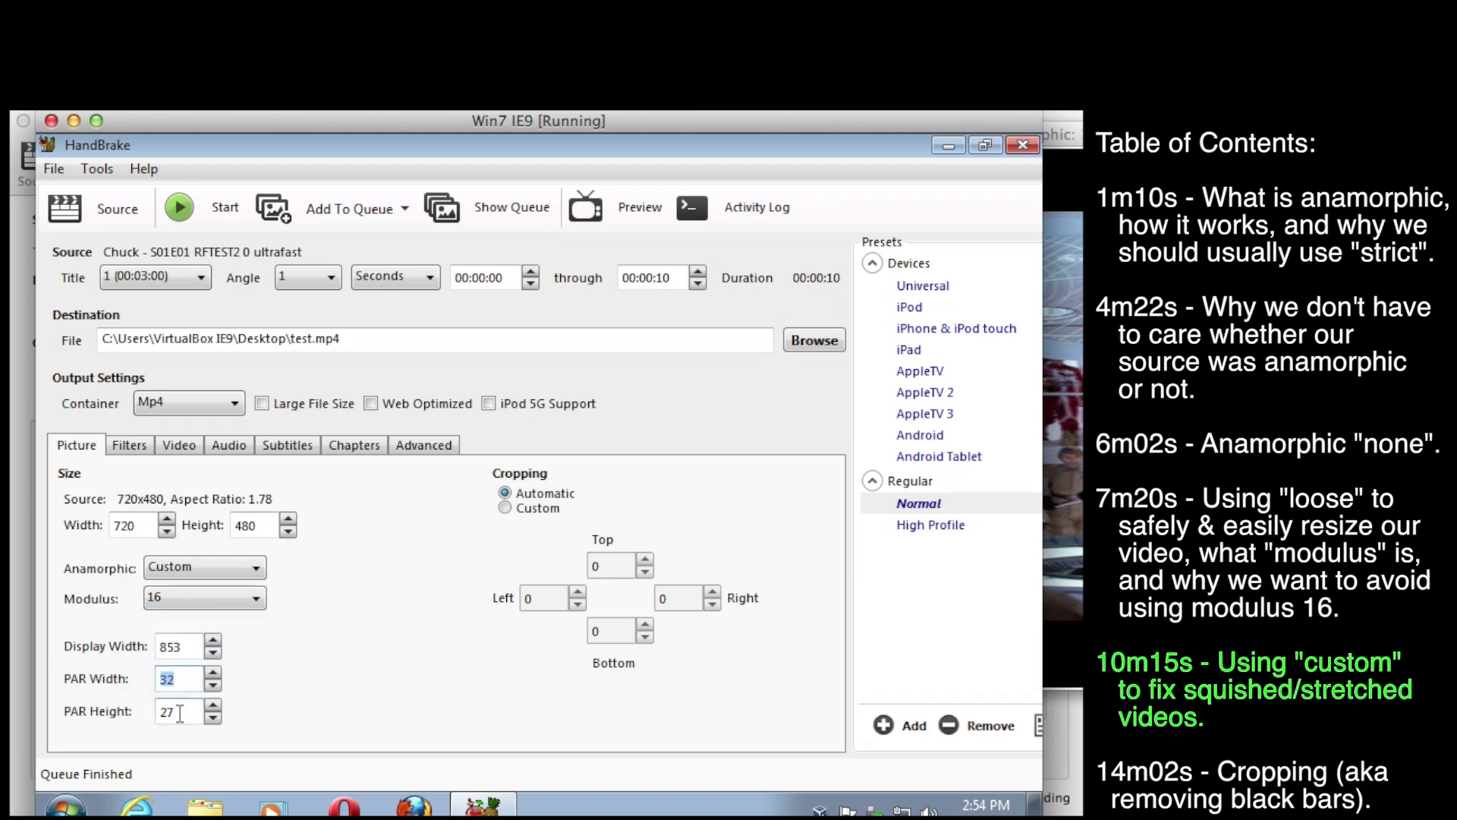
pyautogui.doubleClick(174, 685)
pyautogui.click(175, 678)
pyautogui.click(157, 680)
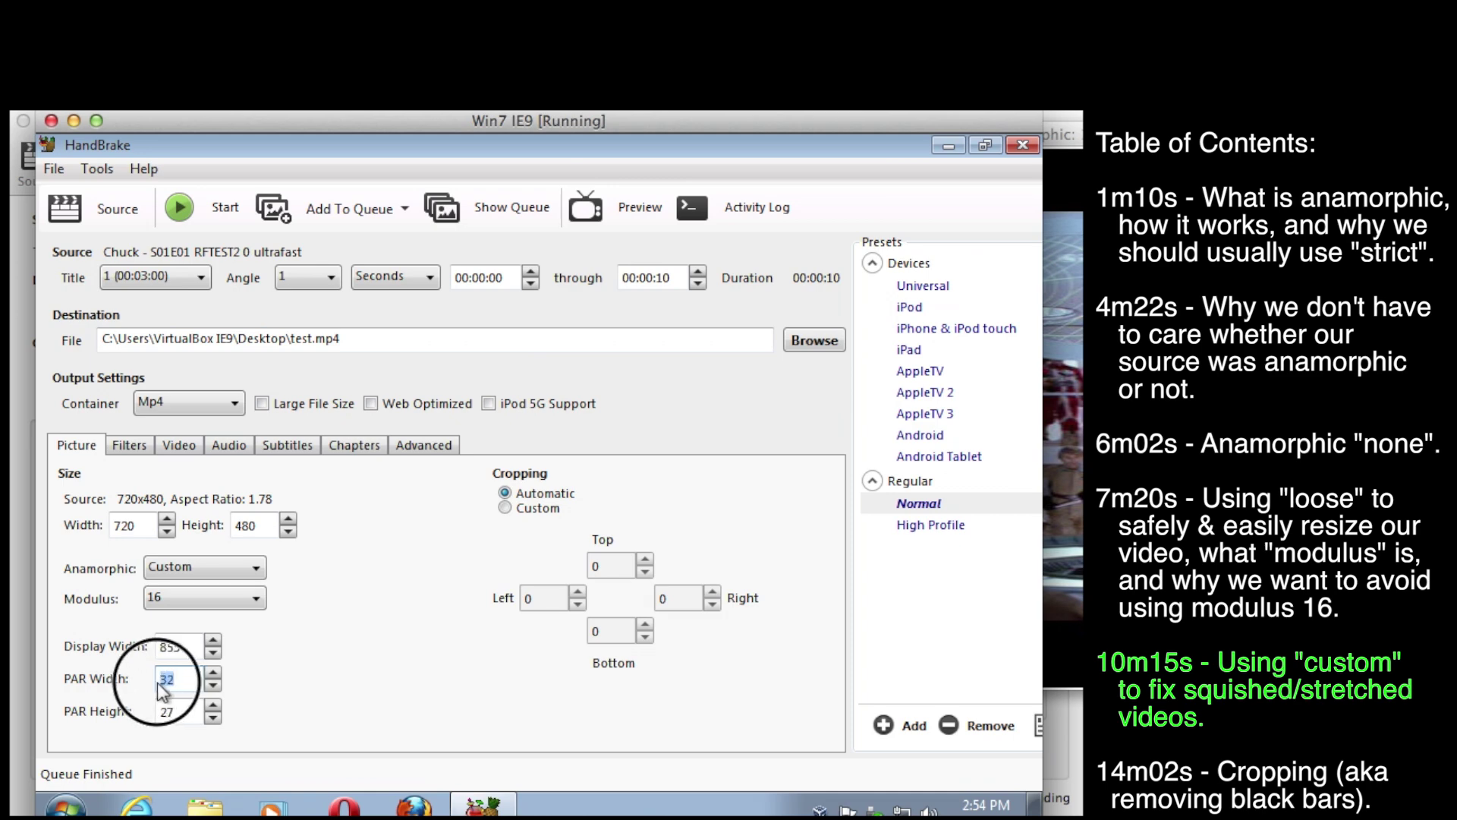
pyautogui.click(179, 714)
pyautogui.click(171, 680)
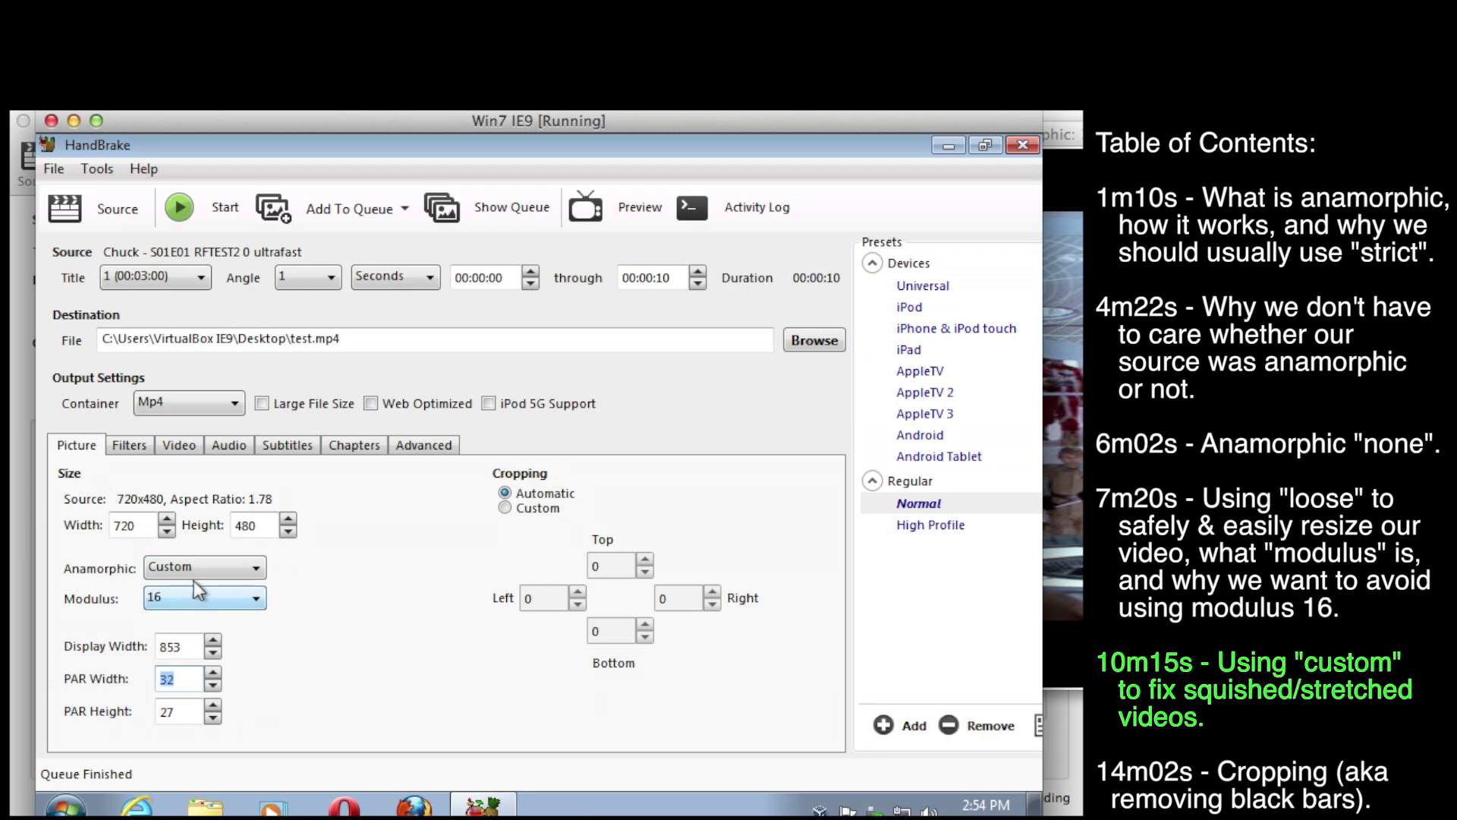
# Set Anamorphic to Loose in the Windows version and look through the available Modulus values
pyautogui.click(244, 569)
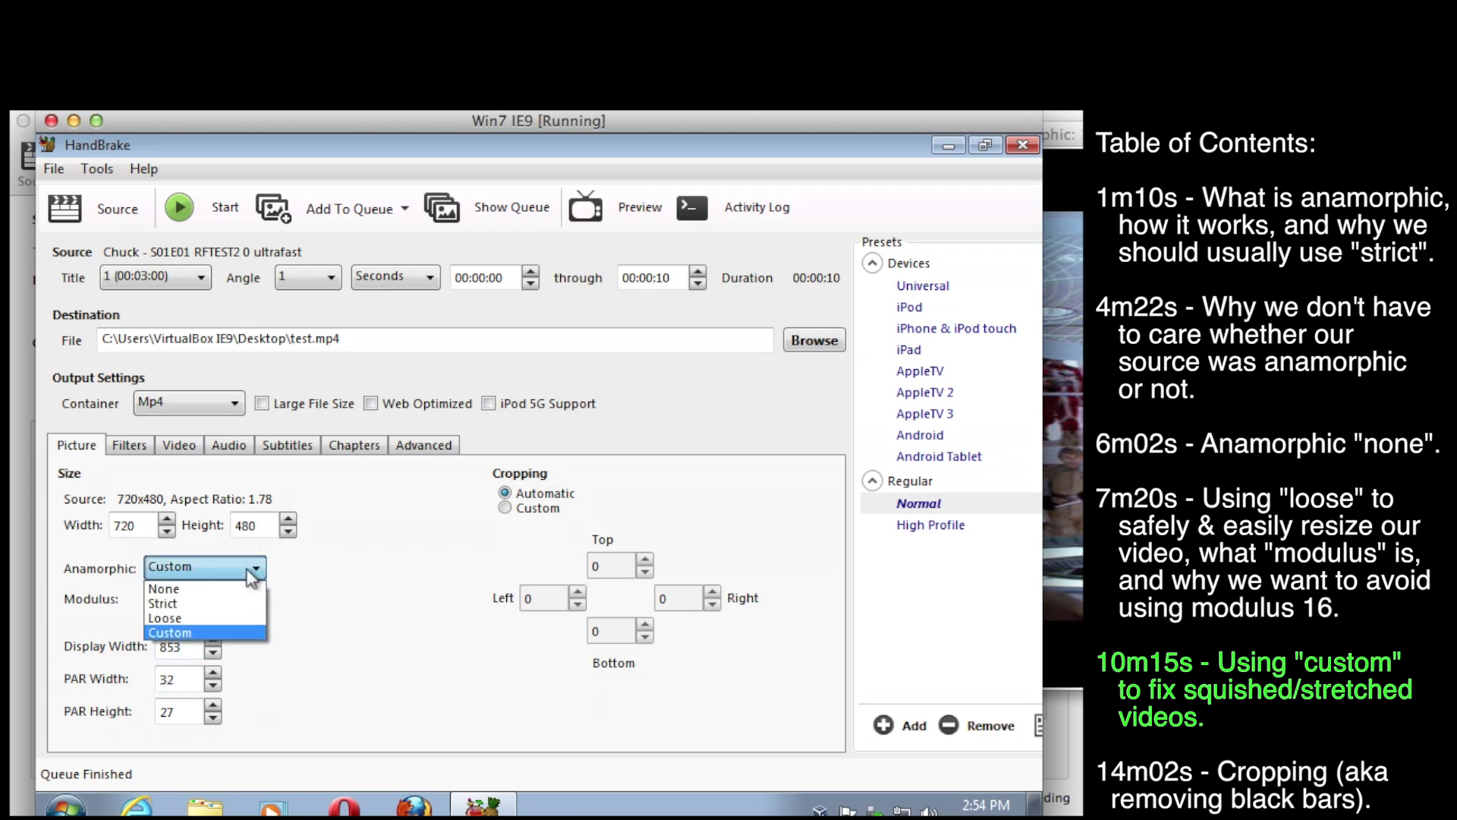
pyautogui.click(206, 618)
pyautogui.click(219, 598)
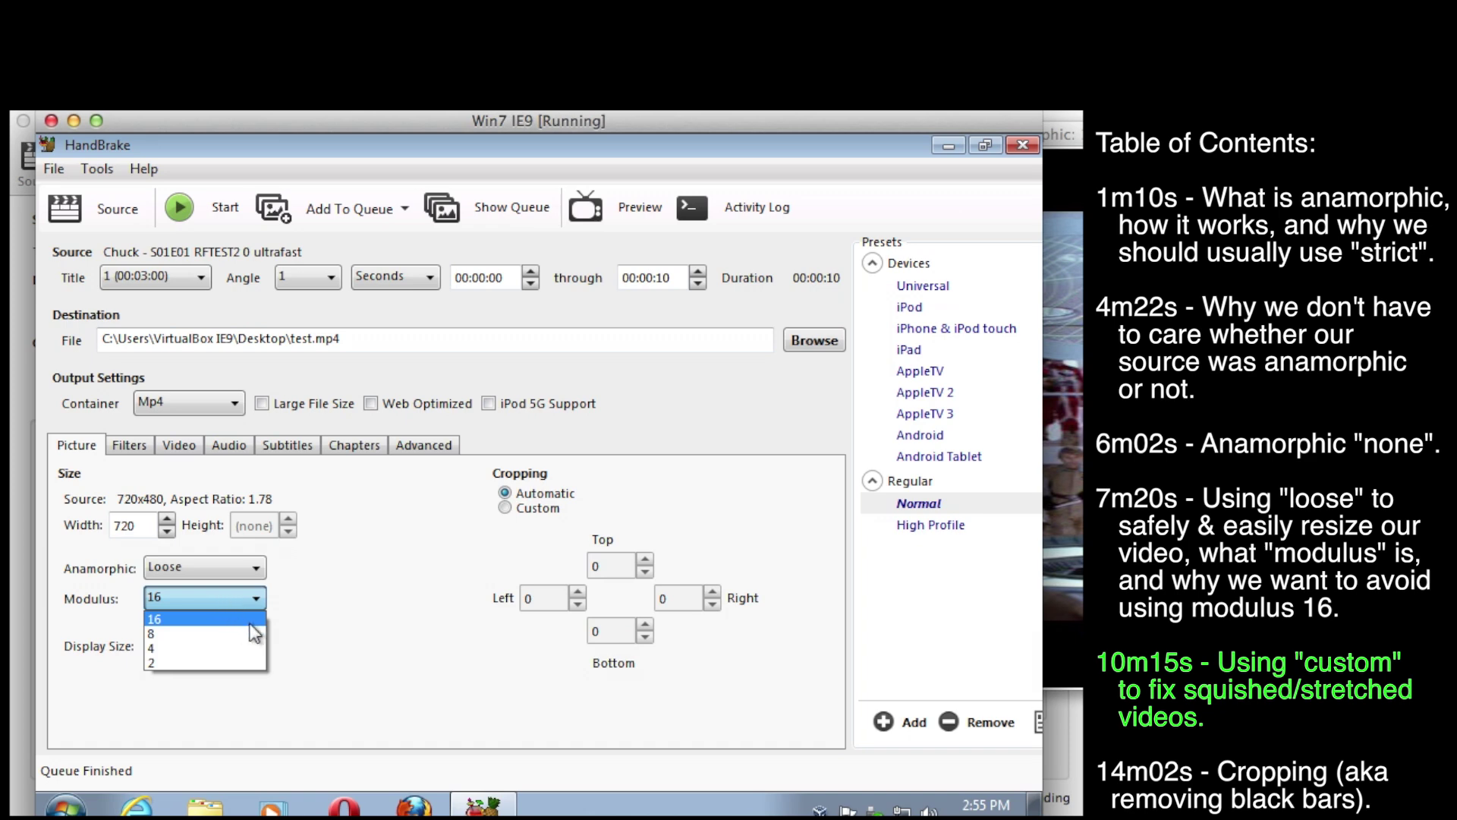
pyautogui.click(323, 598)
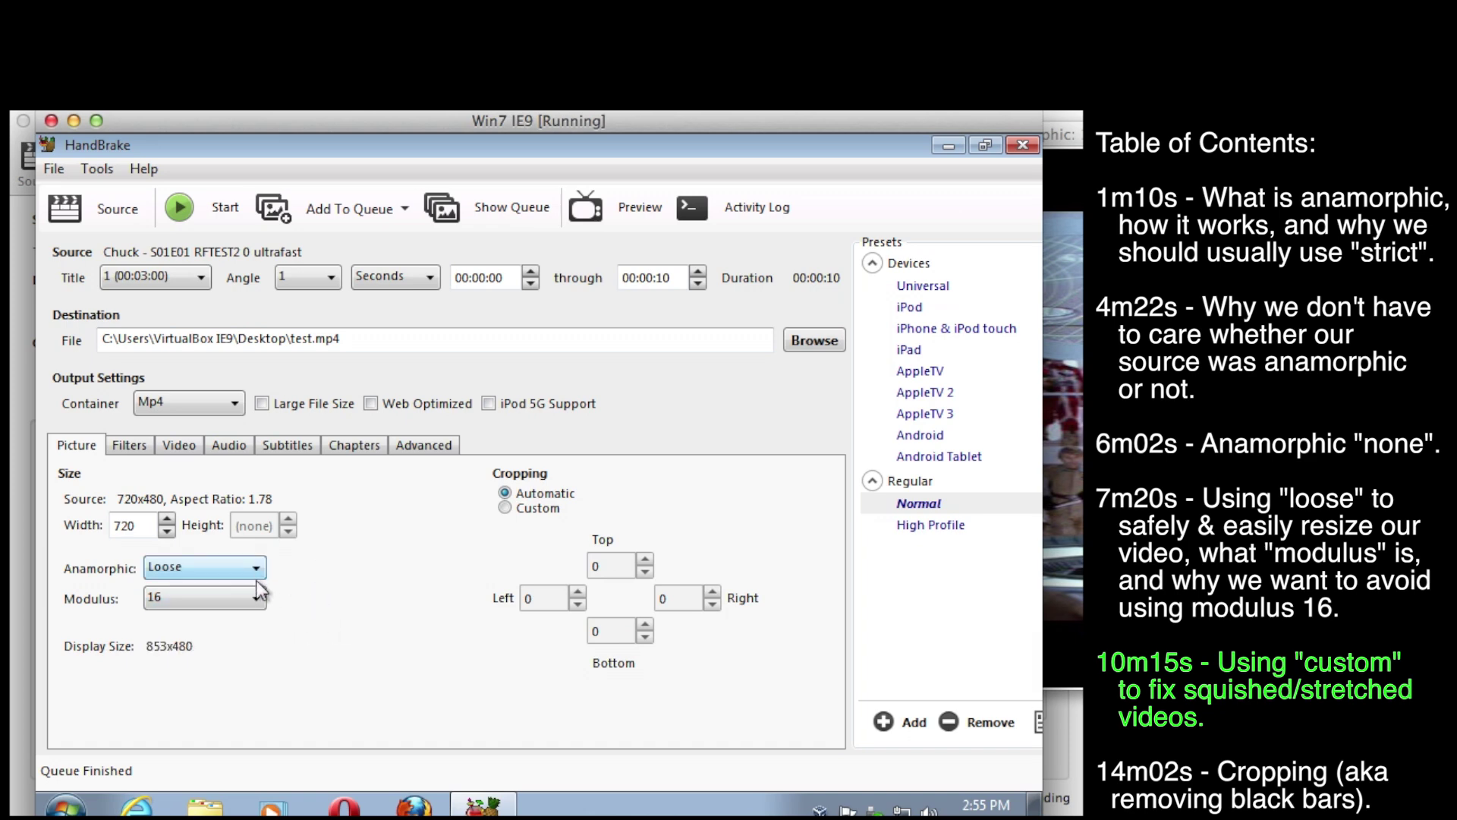
# Open the Windows version's video preview and play it from preview 1 with a duration of 10
pyautogui.click(641, 213)
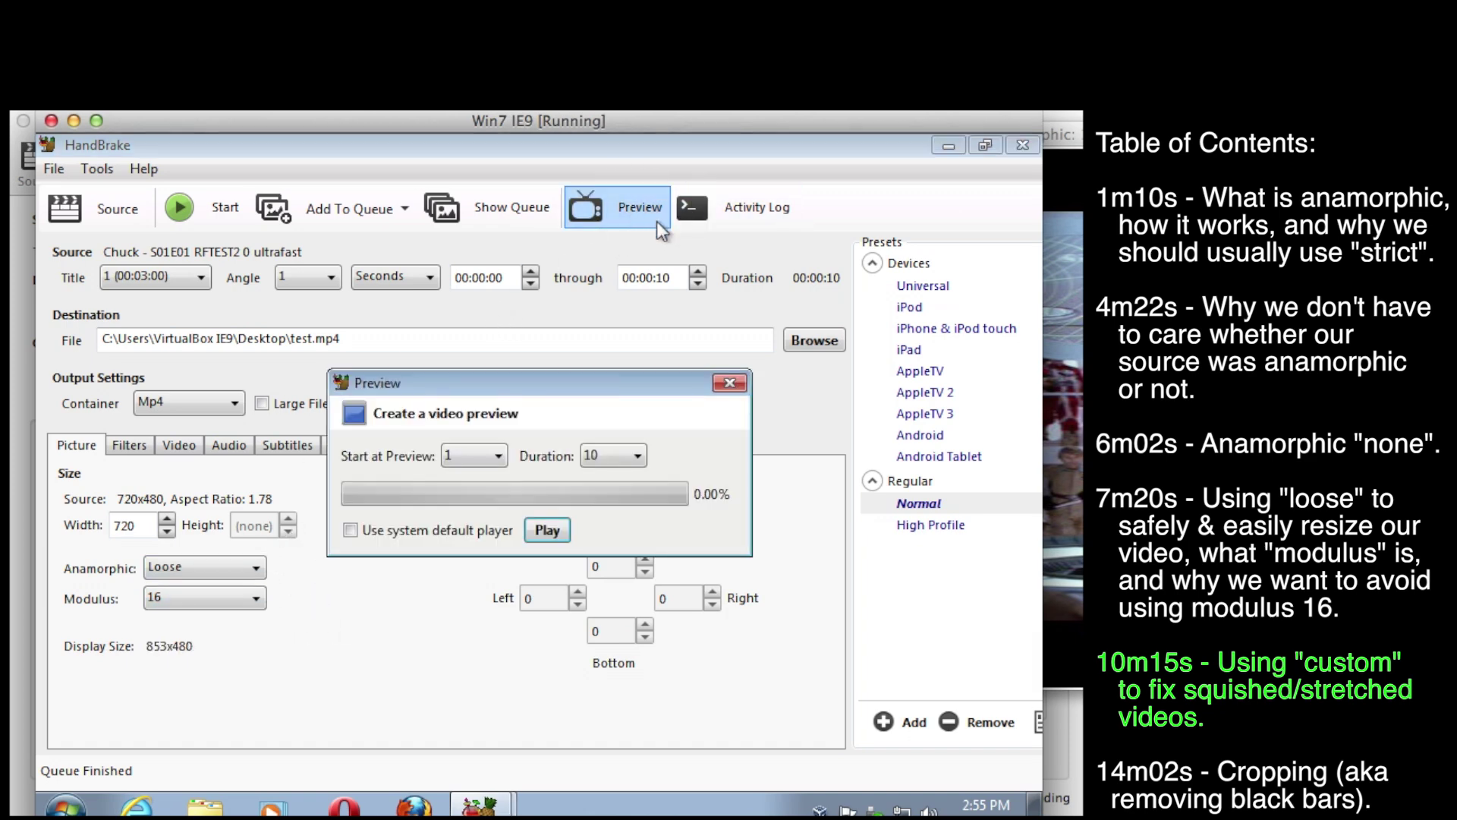
pyautogui.click(545, 530)
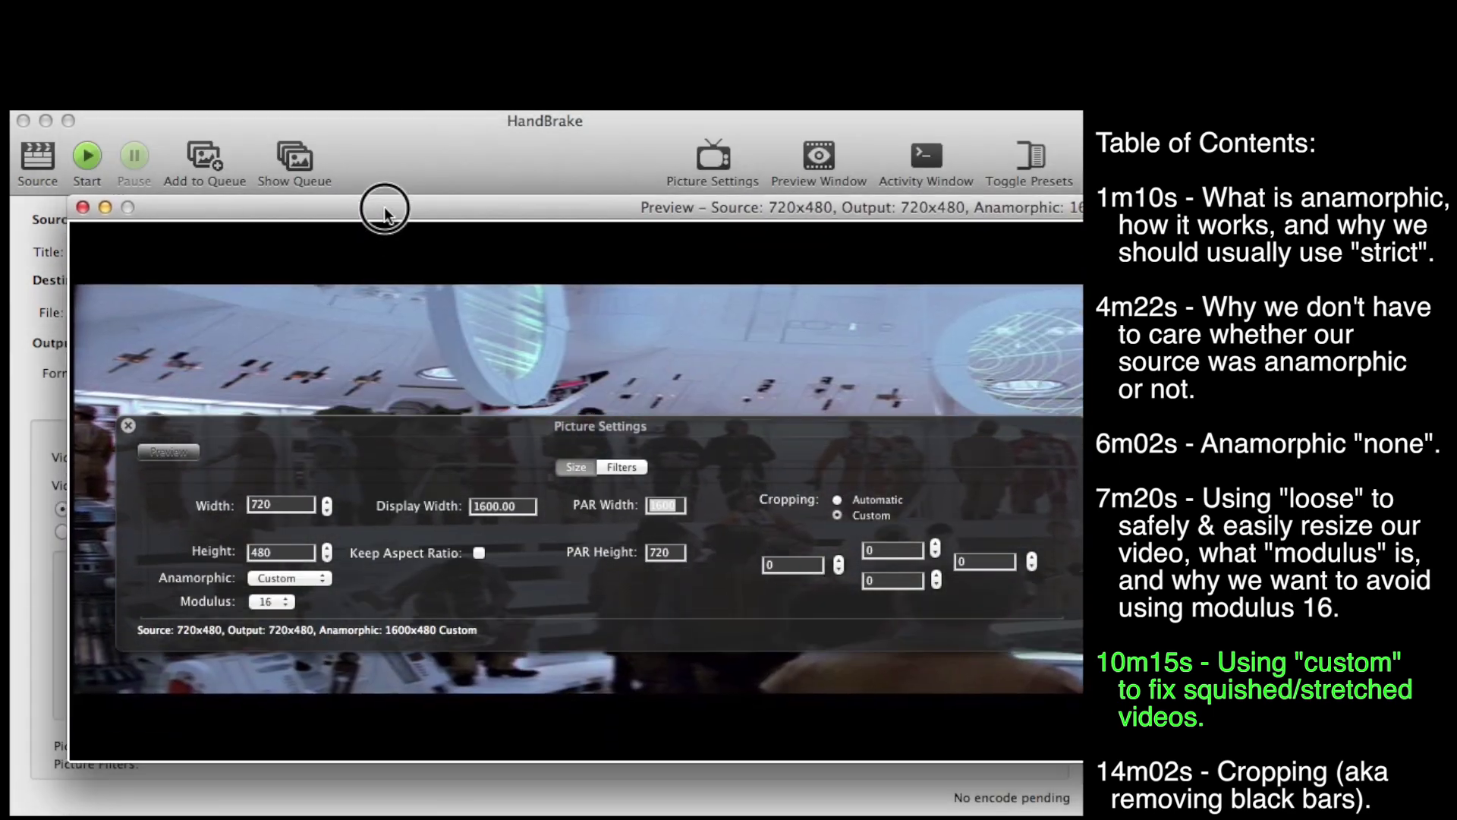
# Return to HandBrake on the Mac and set Anamorphic to Strict in the picture settings
pyautogui.click(289, 578)
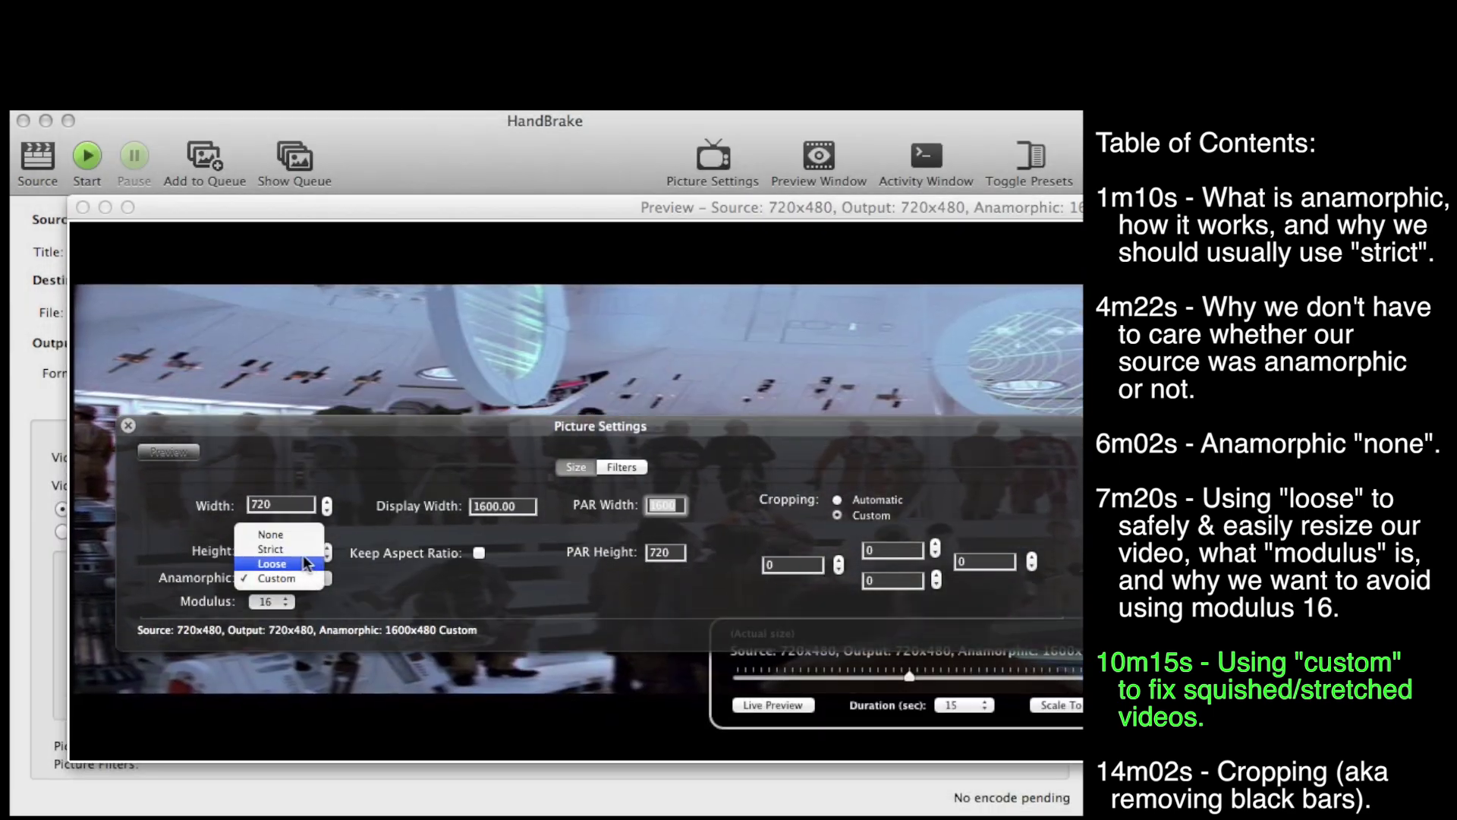
pyautogui.click(281, 546)
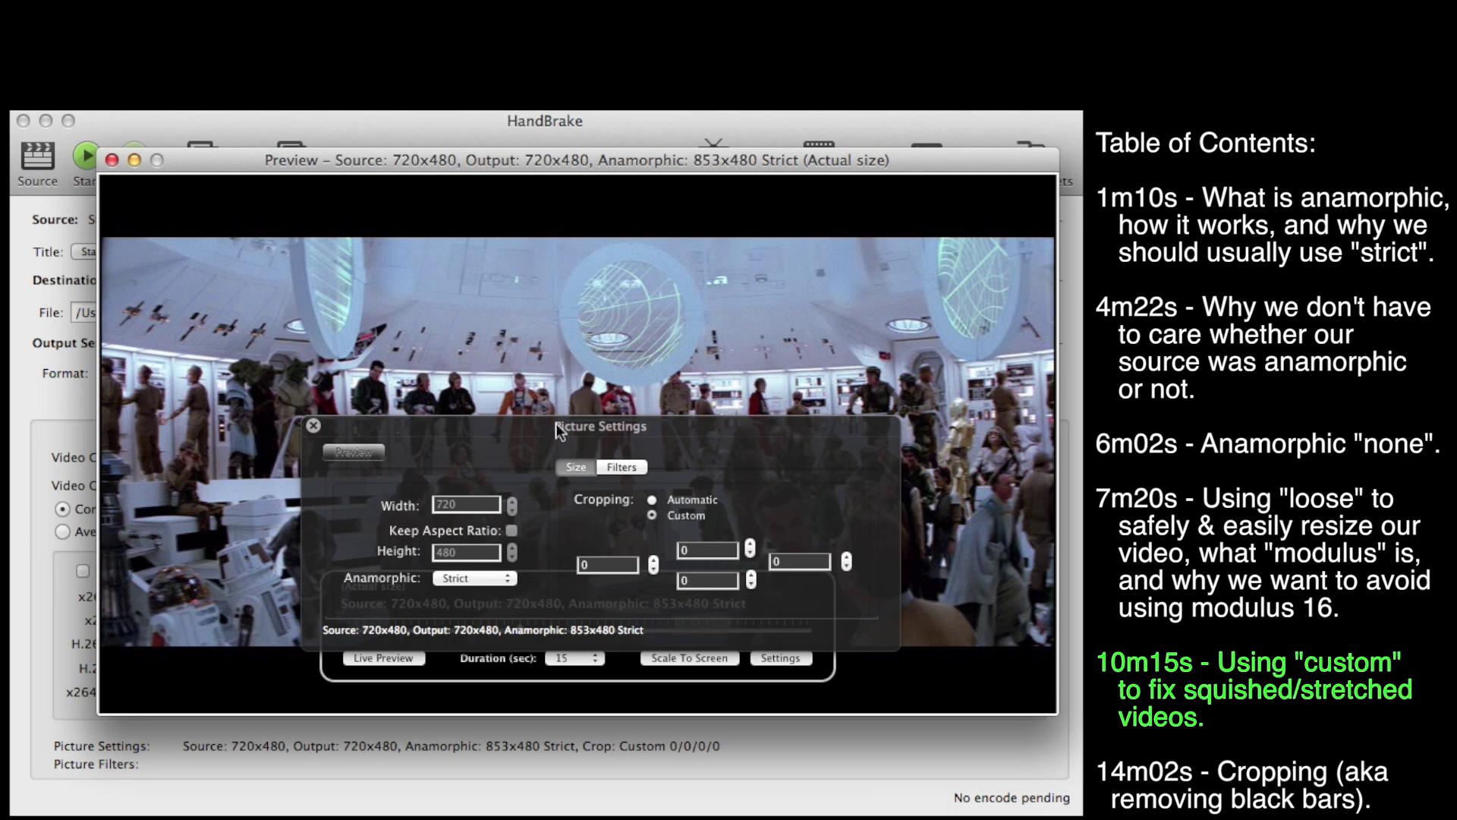
pyautogui.click(624, 492)
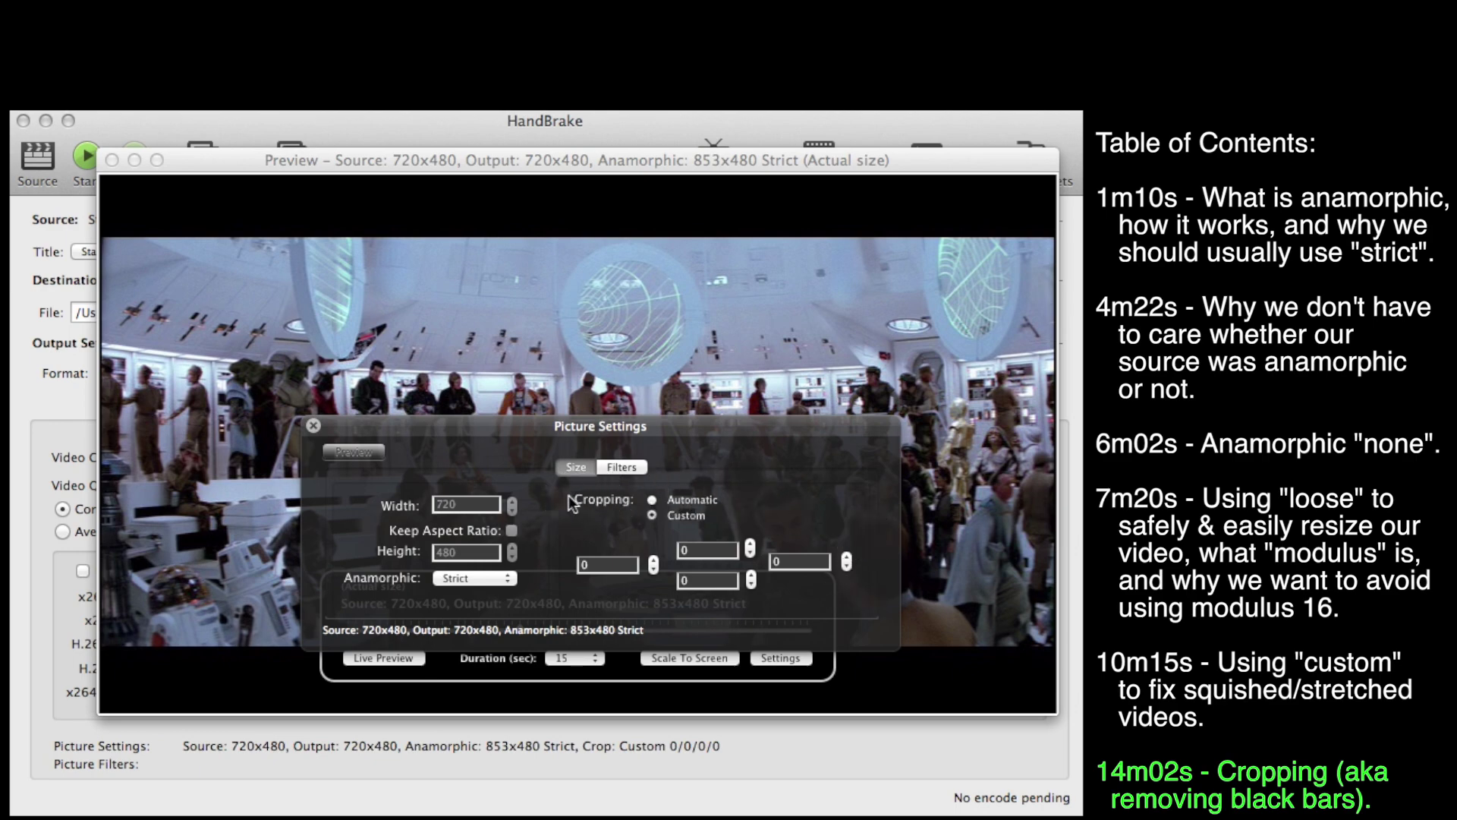
# Reposition the picture settings over the preview and examine the black bars around the image and the cropping fields
pyautogui.moveTo(647, 431); pyautogui.dragTo(805, 334)
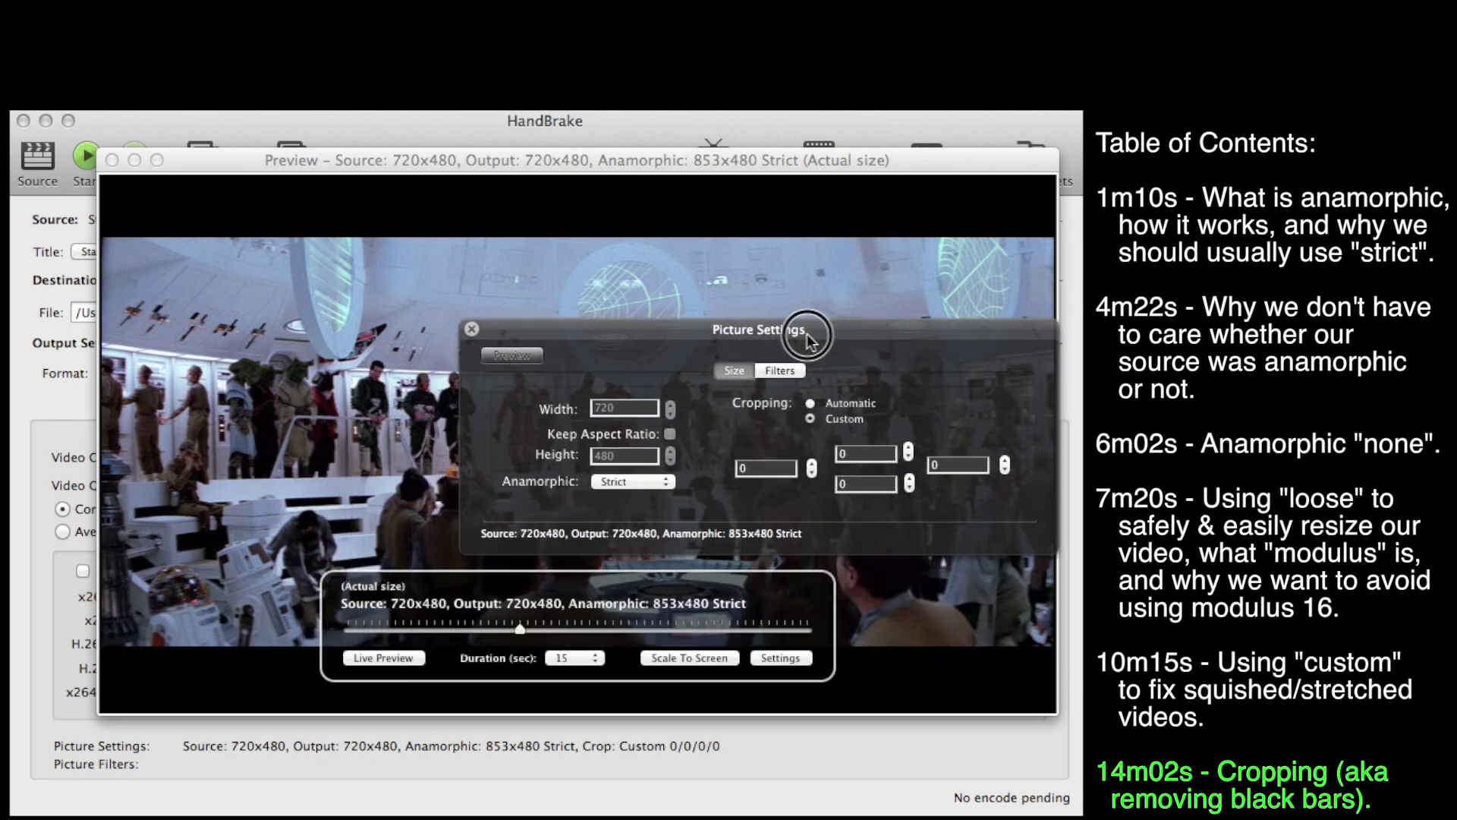
pyautogui.click(261, 211)
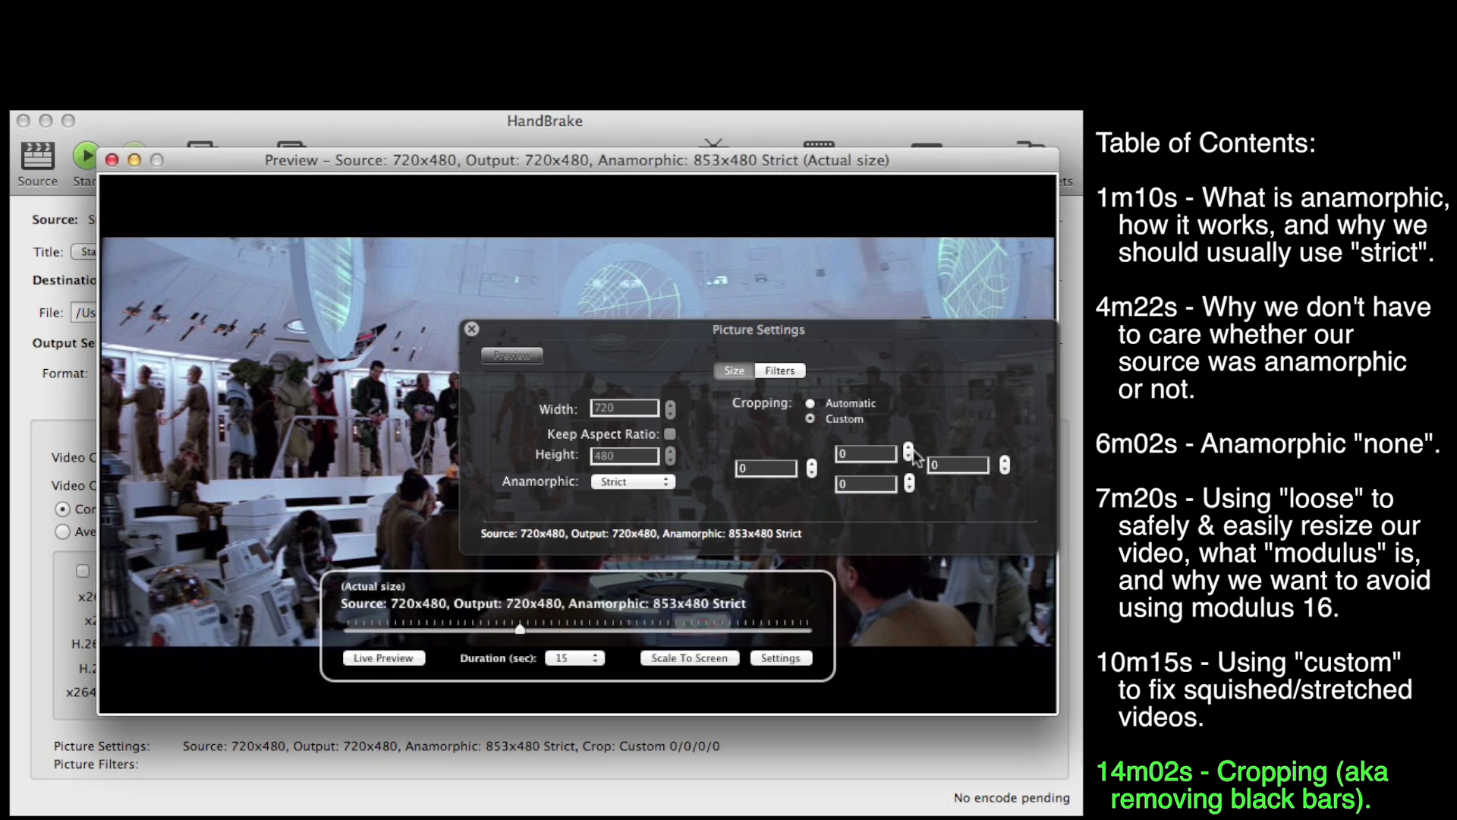
pyautogui.moveTo(928, 336); pyautogui.dragTo(744, 332)
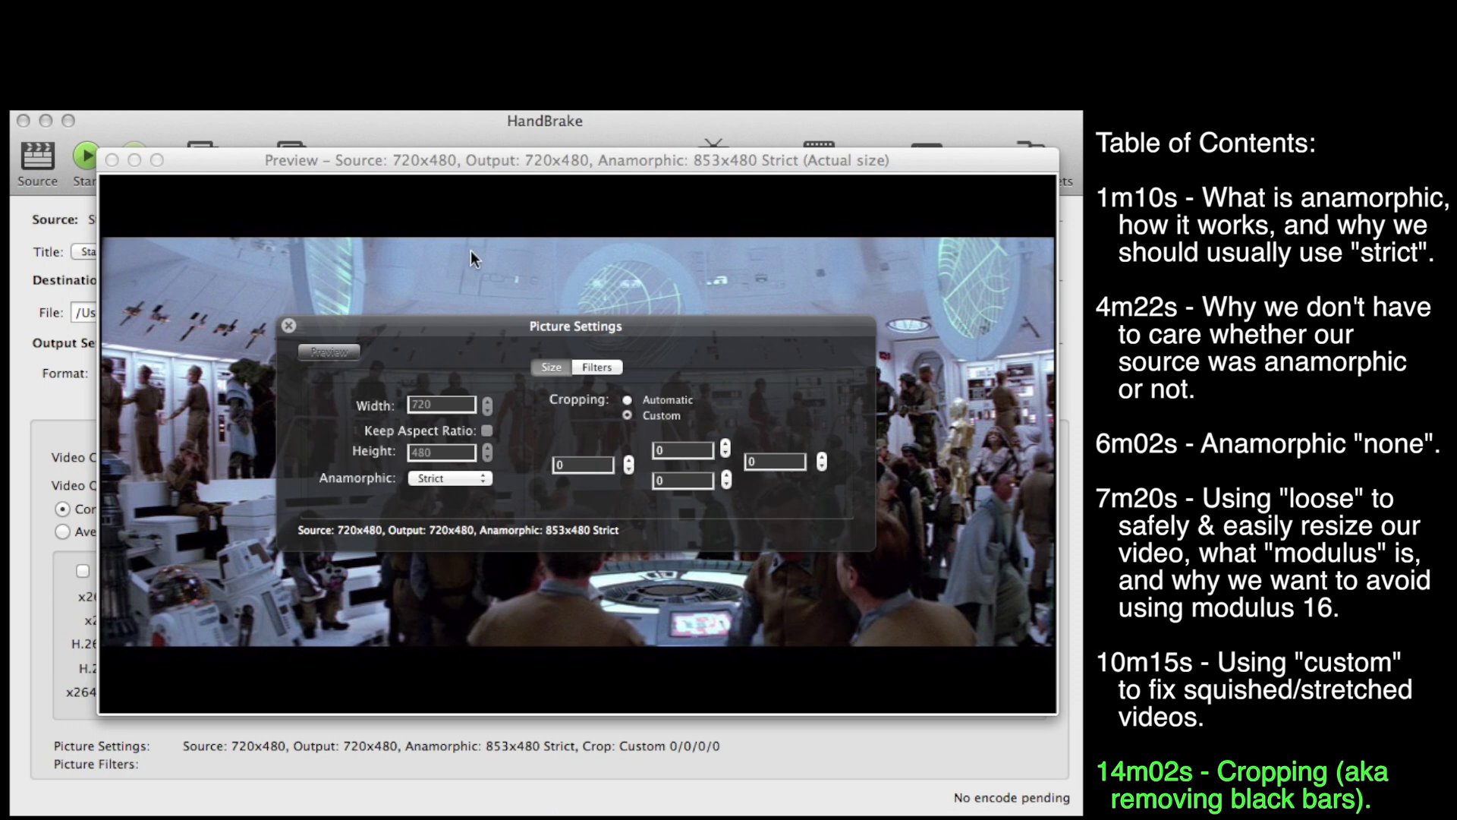
pyautogui.click(437, 204)
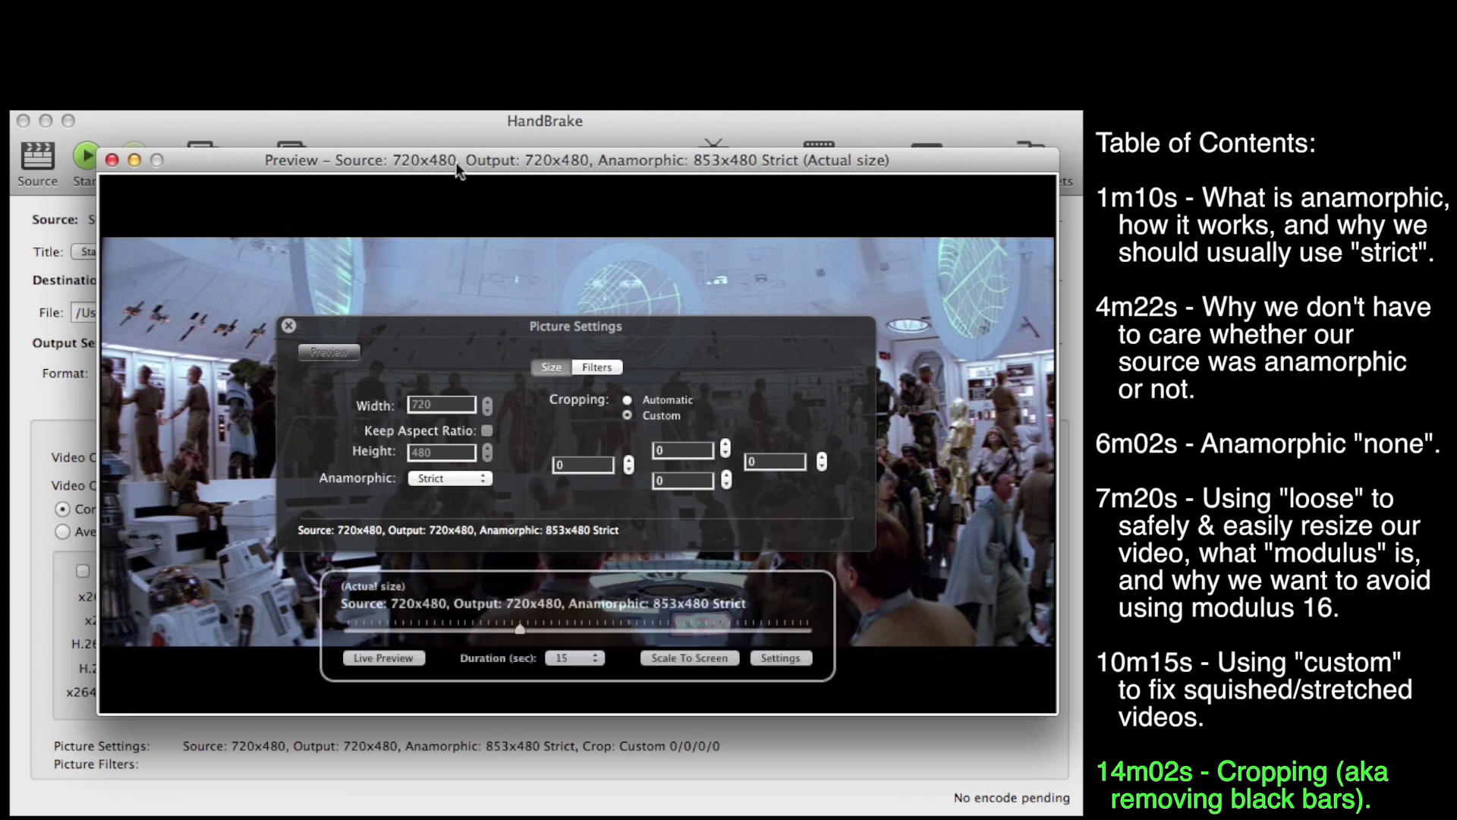
# Move the preview around to examine its edges and black bars, and reopen it after returning to the main window
pyautogui.moveTo(464, 161); pyautogui.dragTo(369, 125)
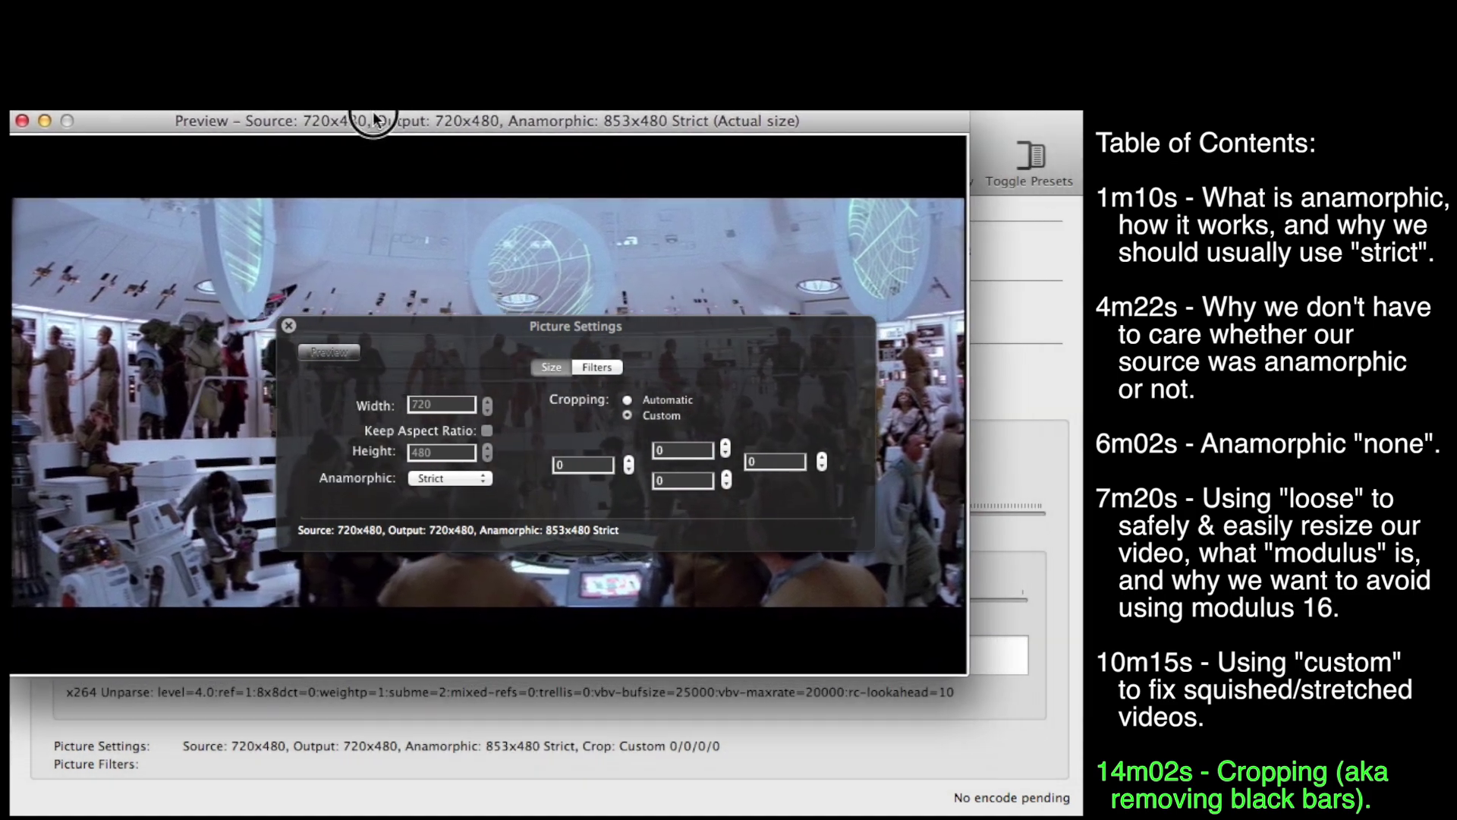
pyautogui.moveTo(947, 379)
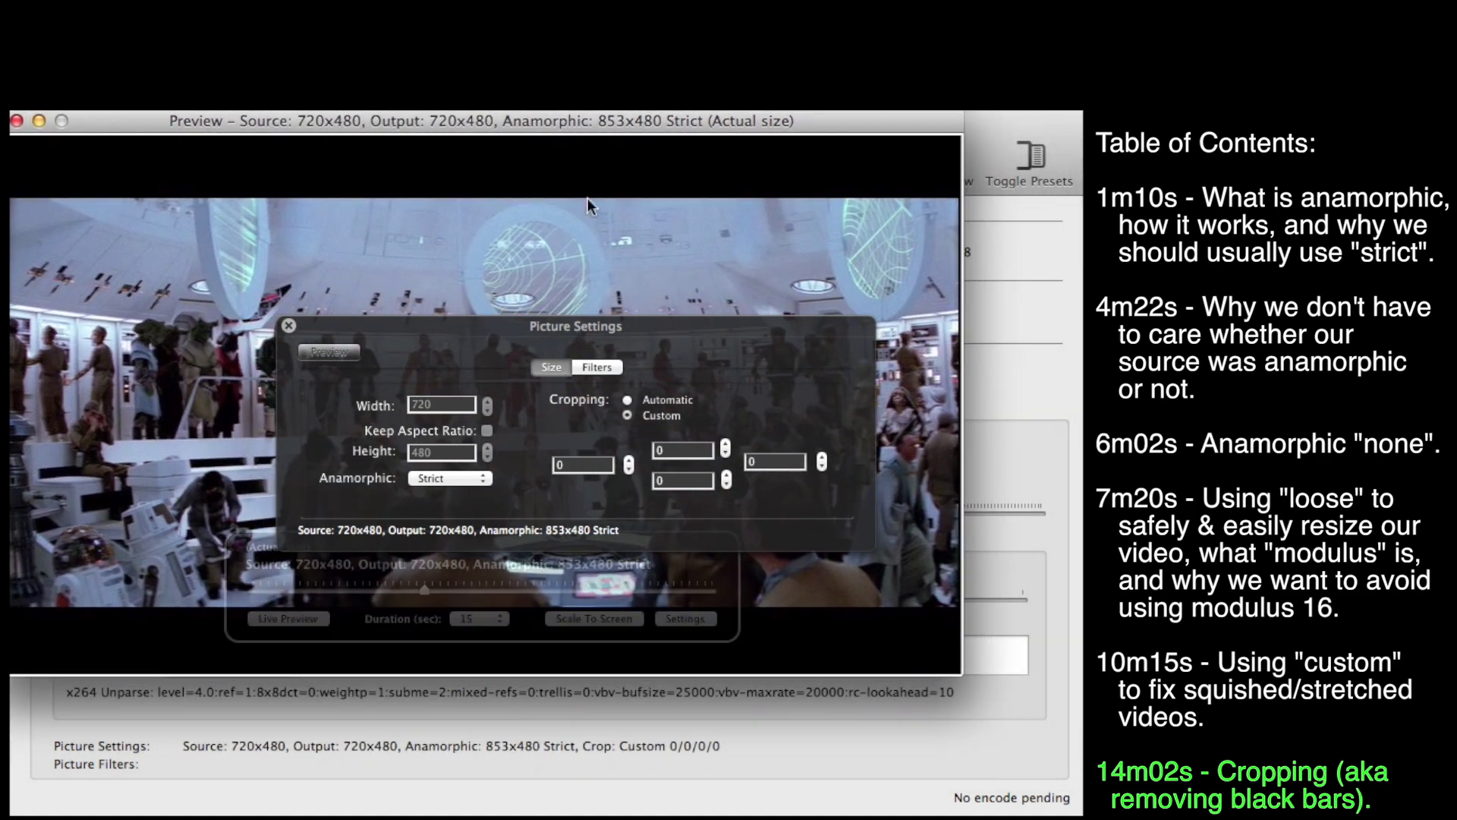
pyautogui.moveTo(760, 350)
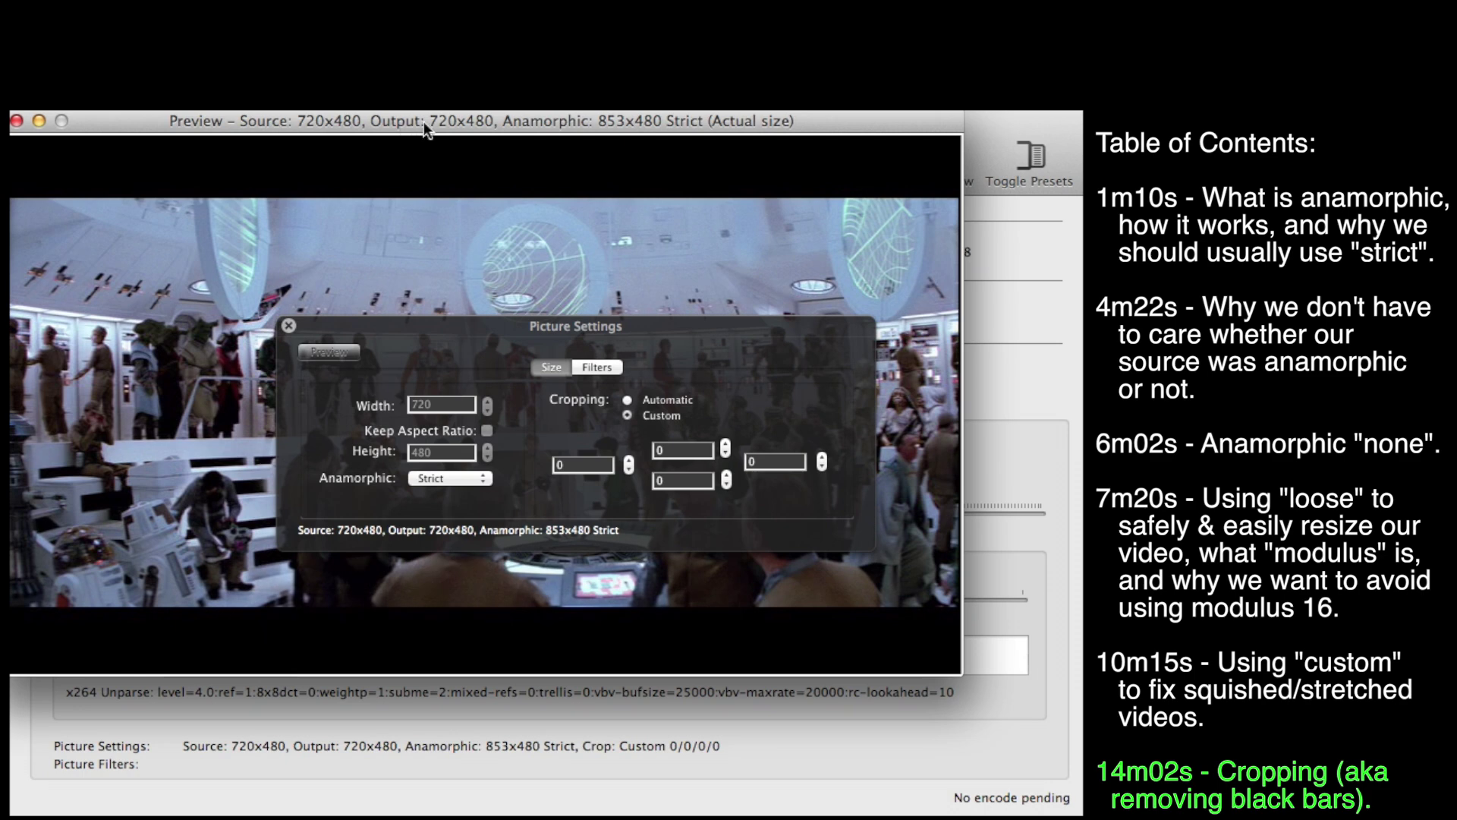
pyautogui.moveTo(424, 122); pyautogui.dragTo(519, 143)
pyautogui.moveTo(449, 335)
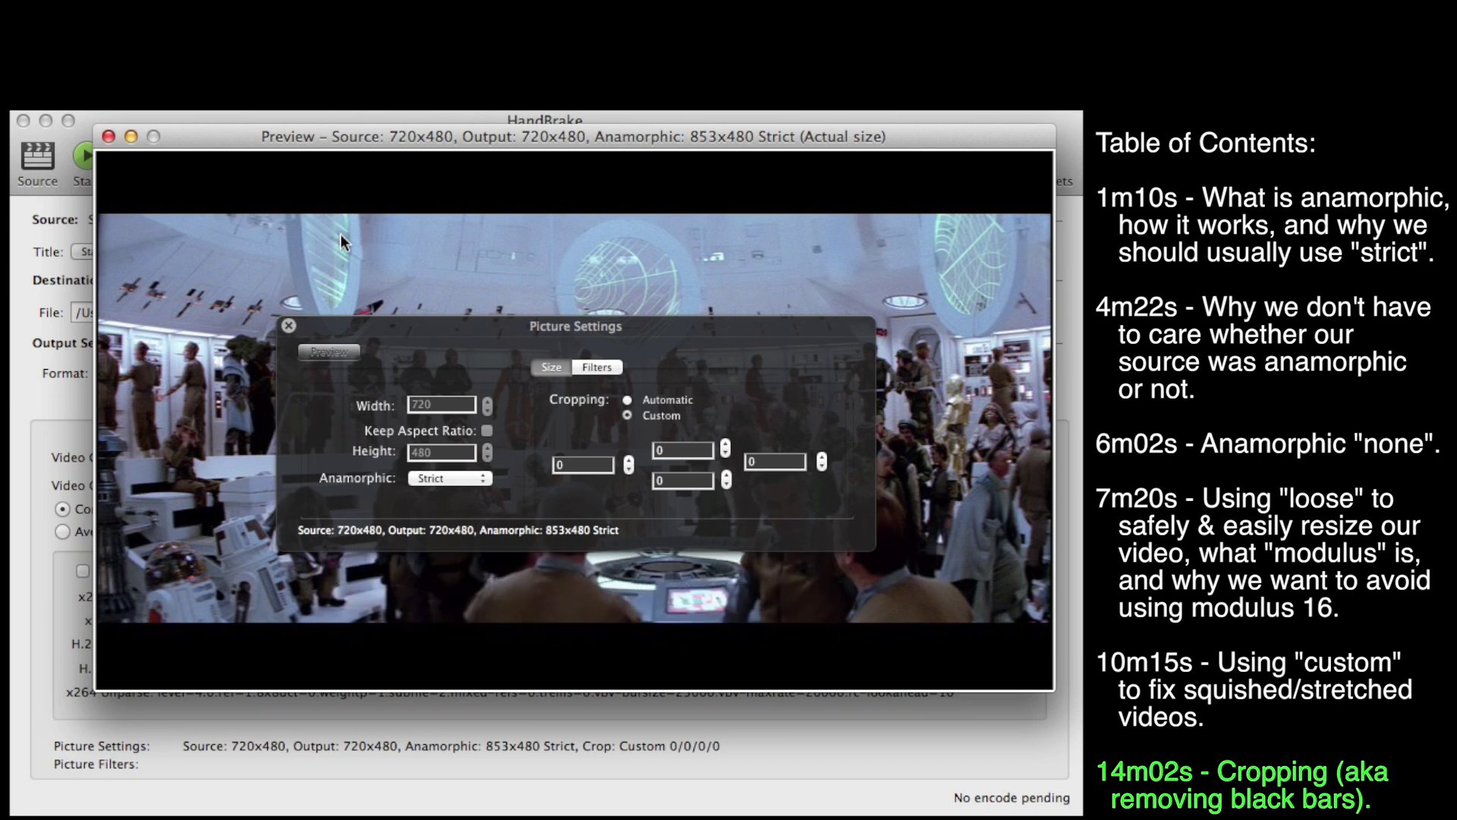
pyautogui.moveTo(407, 143); pyautogui.dragTo(385, 140)
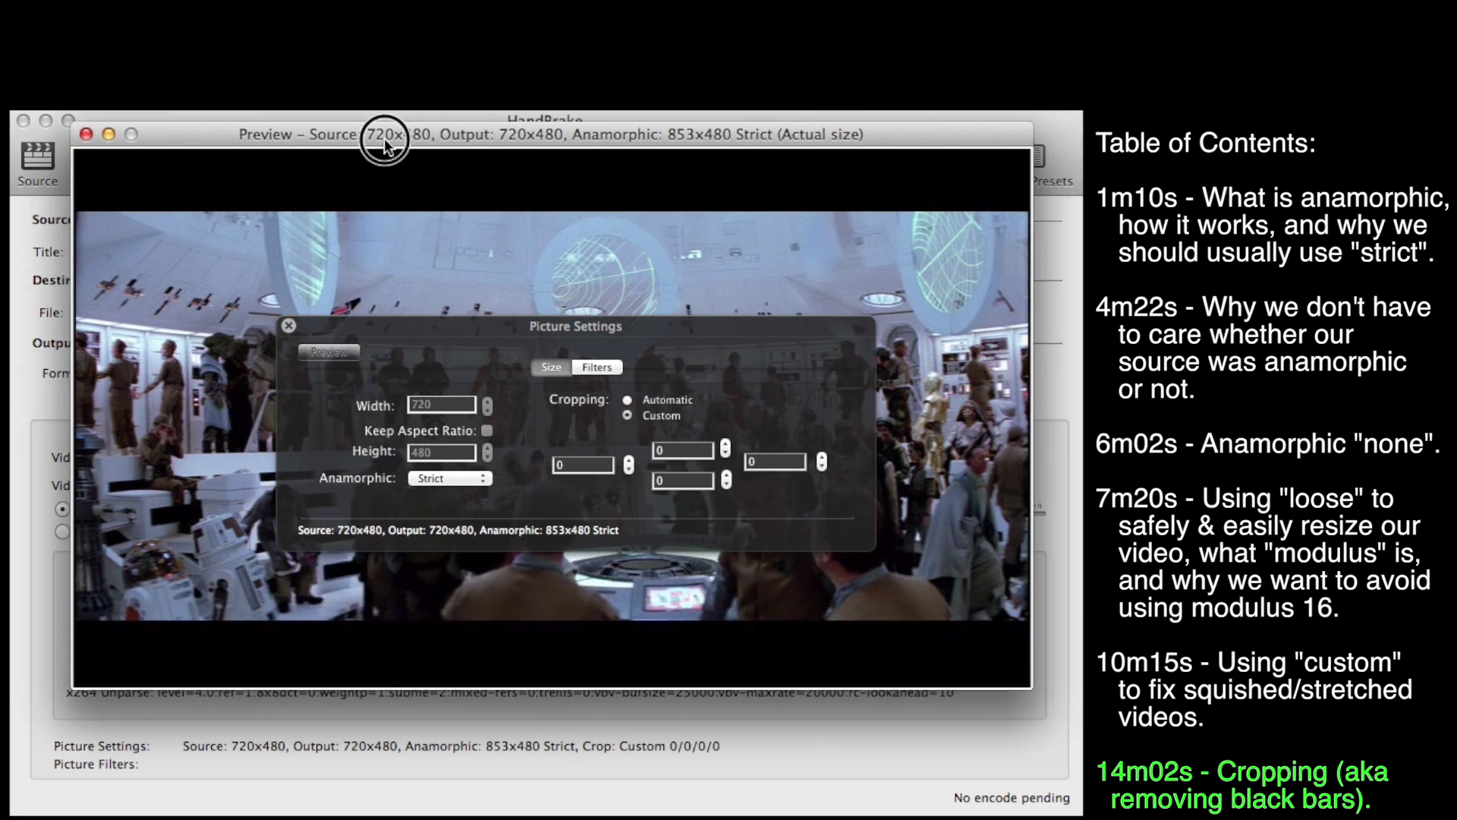
pyautogui.click(42, 436)
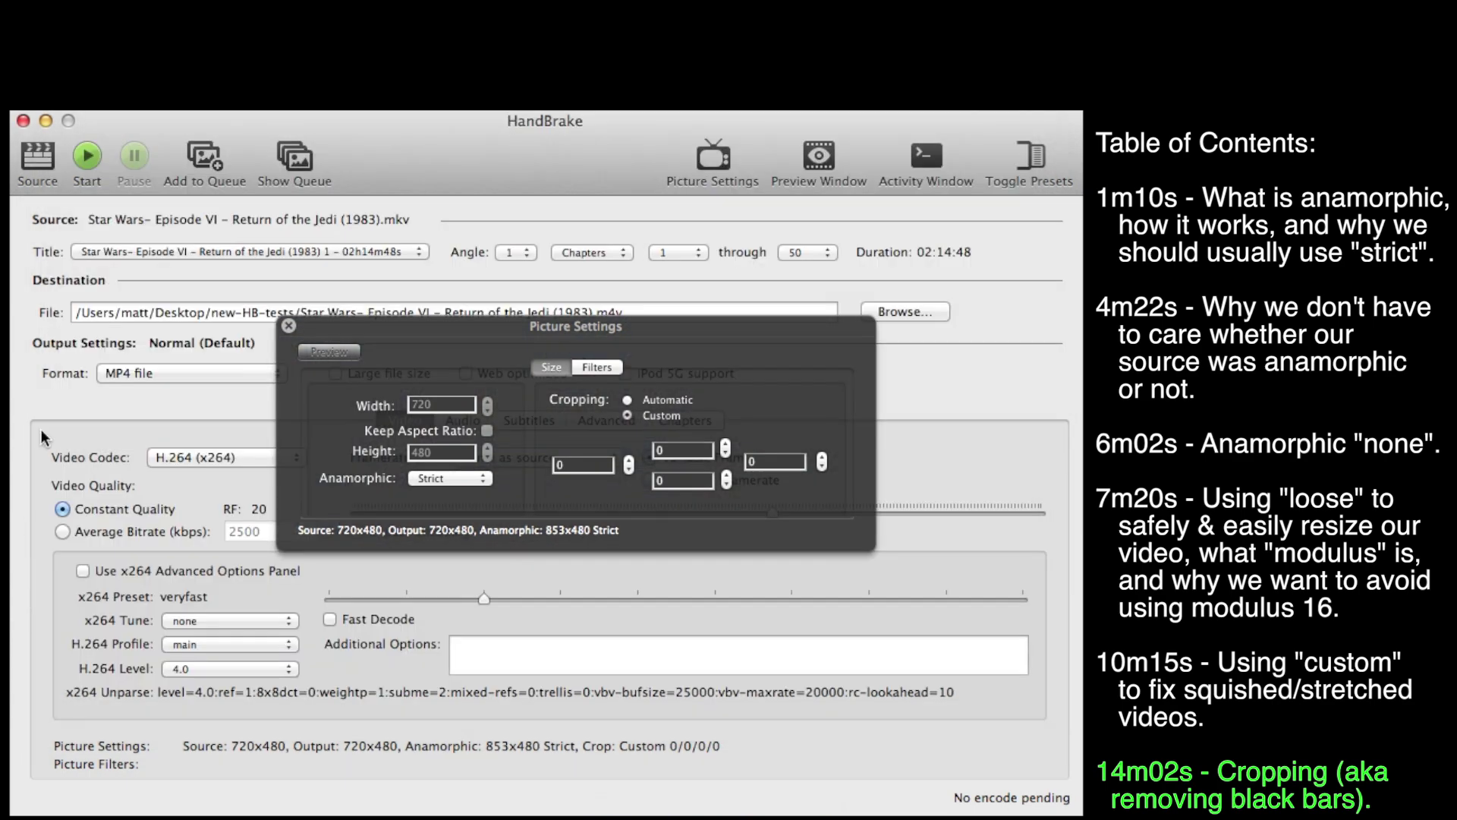
pyautogui.click(349, 353)
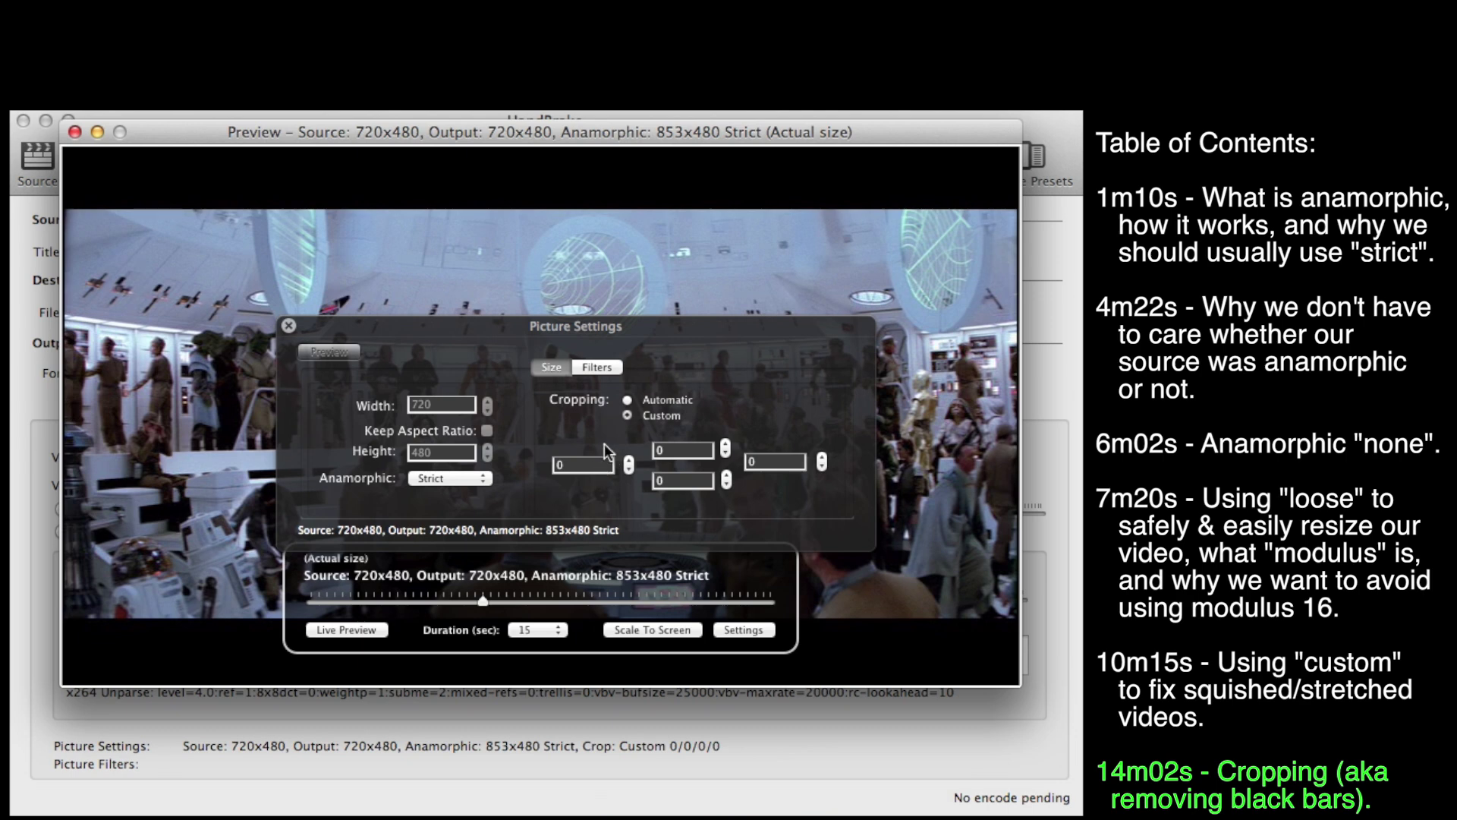
# Apply automatic cropping, switch the cropping to Custom and raise the left crop value to 6
pyautogui.click(627, 401)
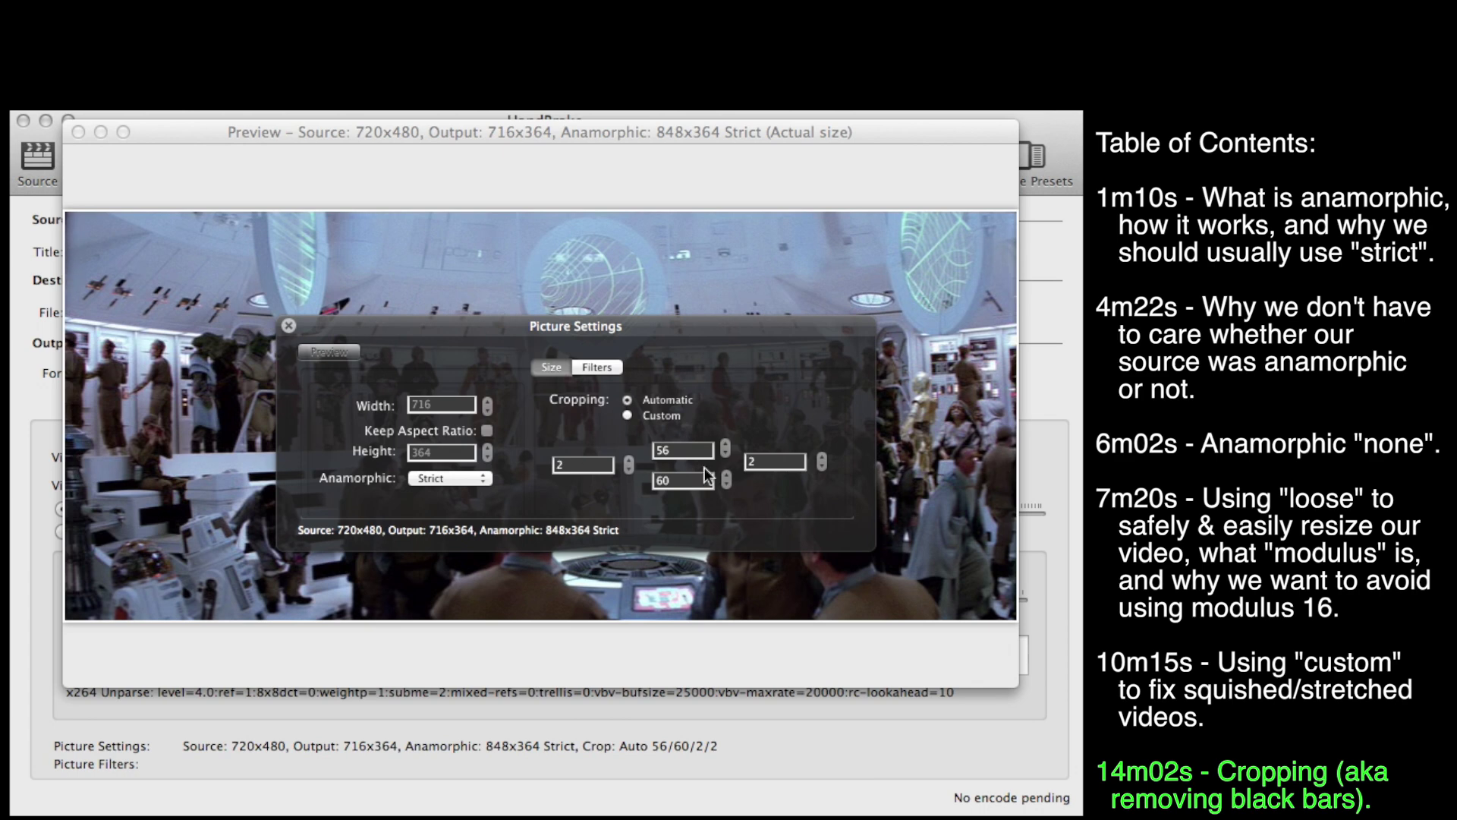
pyautogui.click(627, 416)
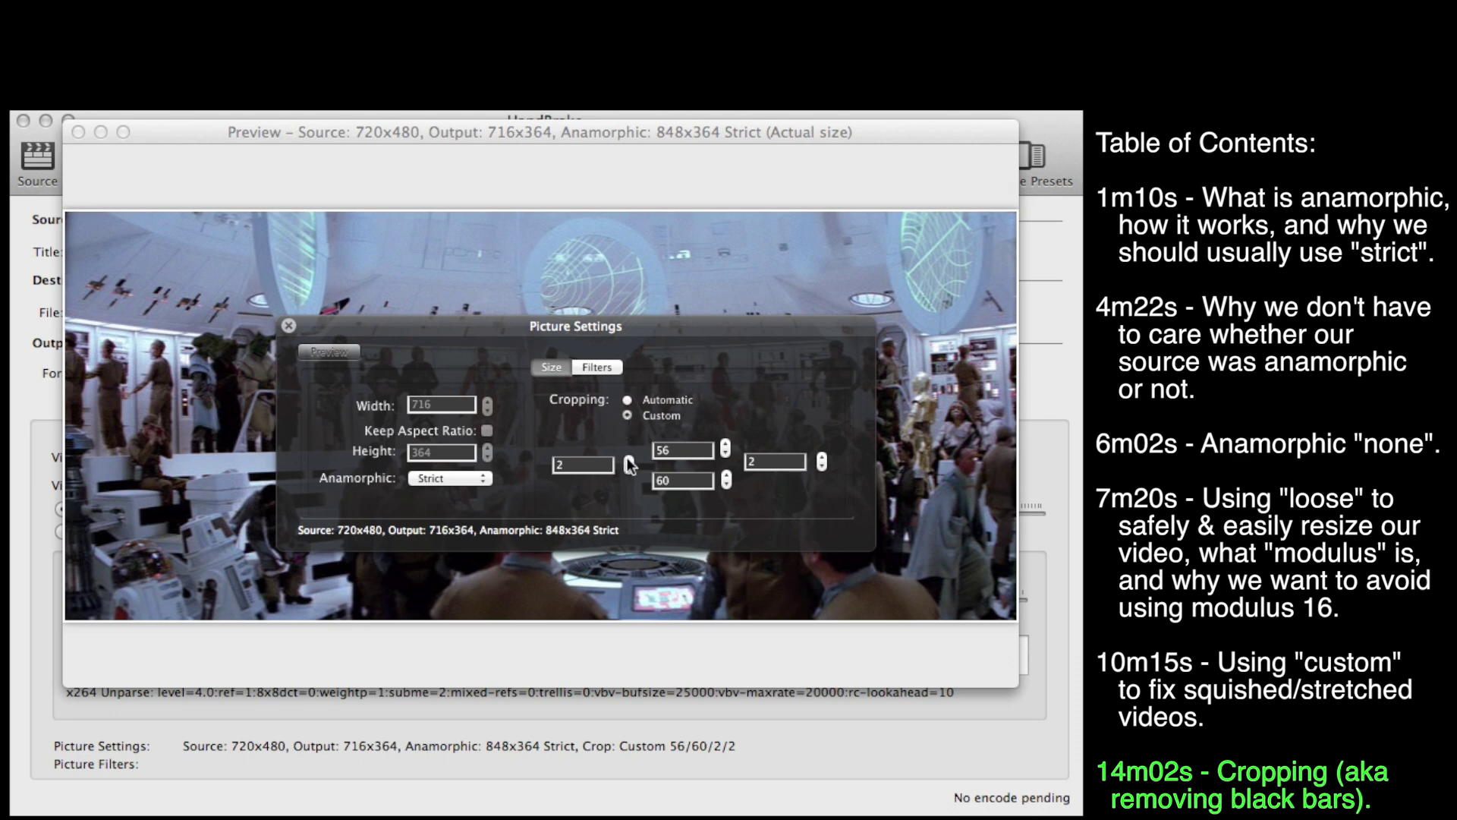
pyautogui.click(629, 460)
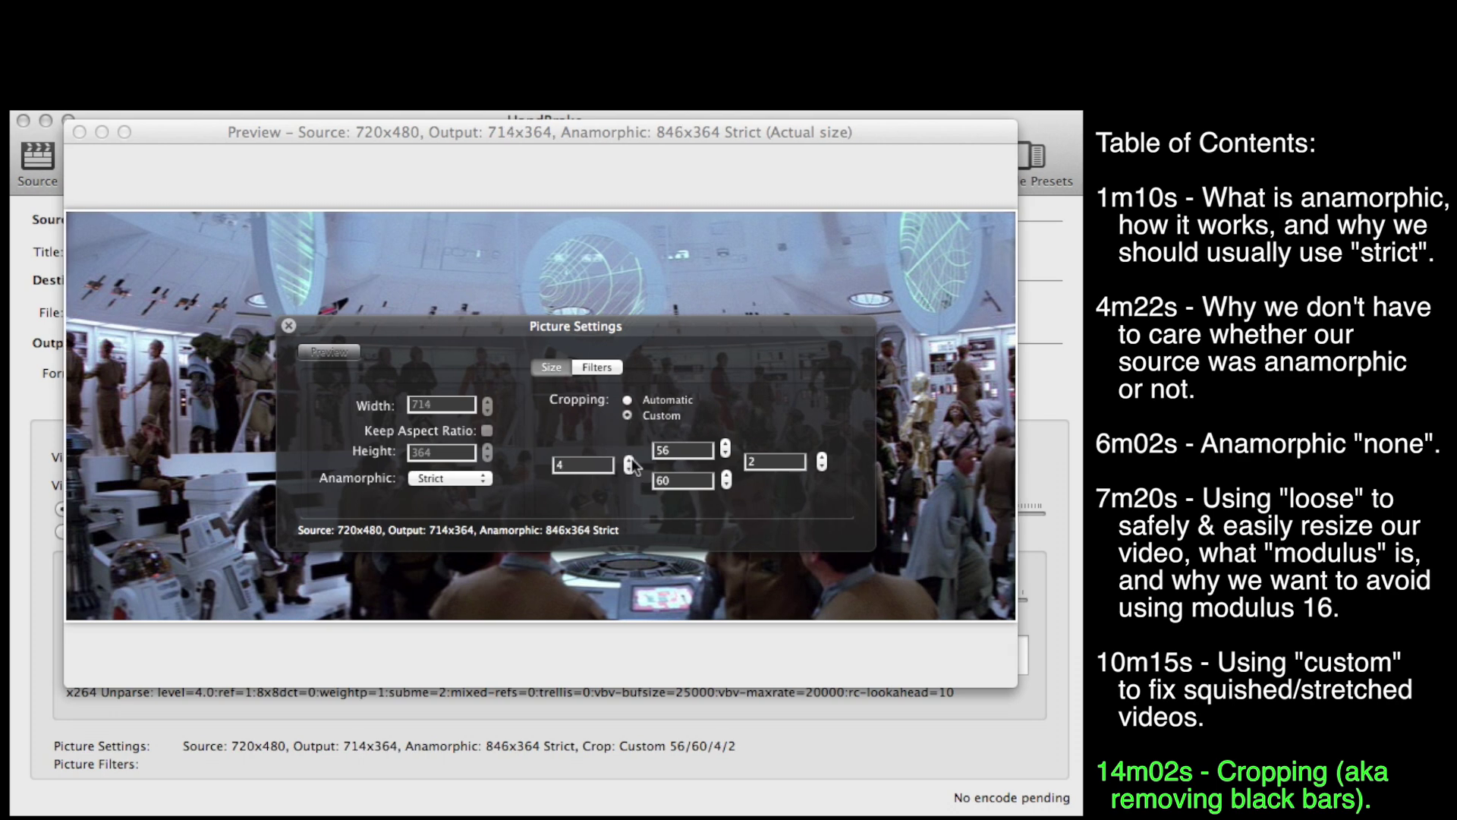
pyautogui.click(628, 460)
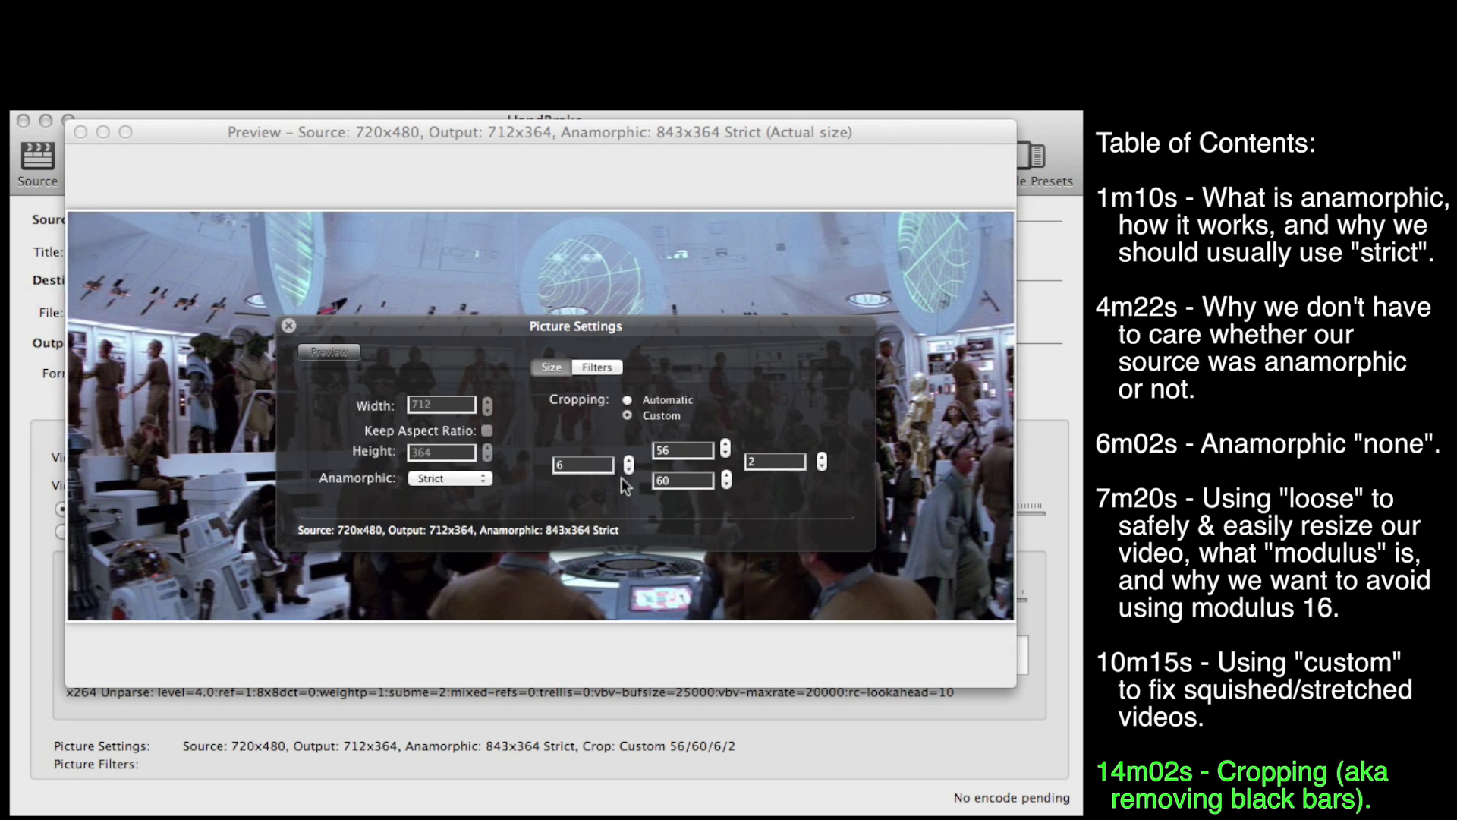
# Lower the custom crop values to 38 for the top edge and 42 for the bottom edge
pyautogui.click(725, 454)
pyautogui.click(725, 453)
pyautogui.click(725, 454)
pyautogui.click(725, 453)
pyautogui.click(725, 453)
pyautogui.doubleClick(725, 453)
pyautogui.doubleClick(725, 453)
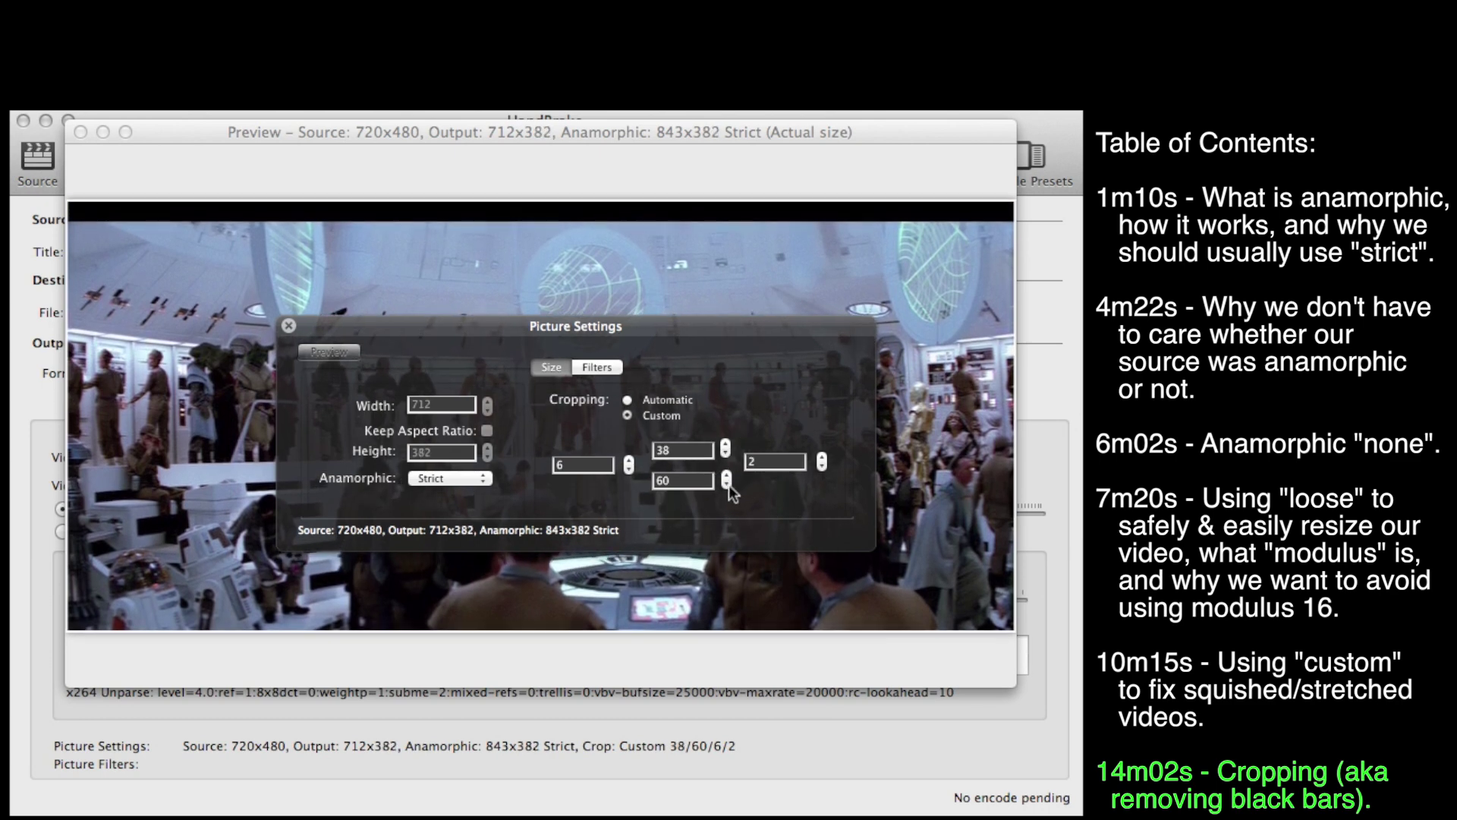
pyautogui.doubleClick(726, 484)
pyautogui.doubleClick(727, 485)
pyautogui.click(727, 485)
pyautogui.doubleClick(727, 484)
pyautogui.doubleClick(726, 484)
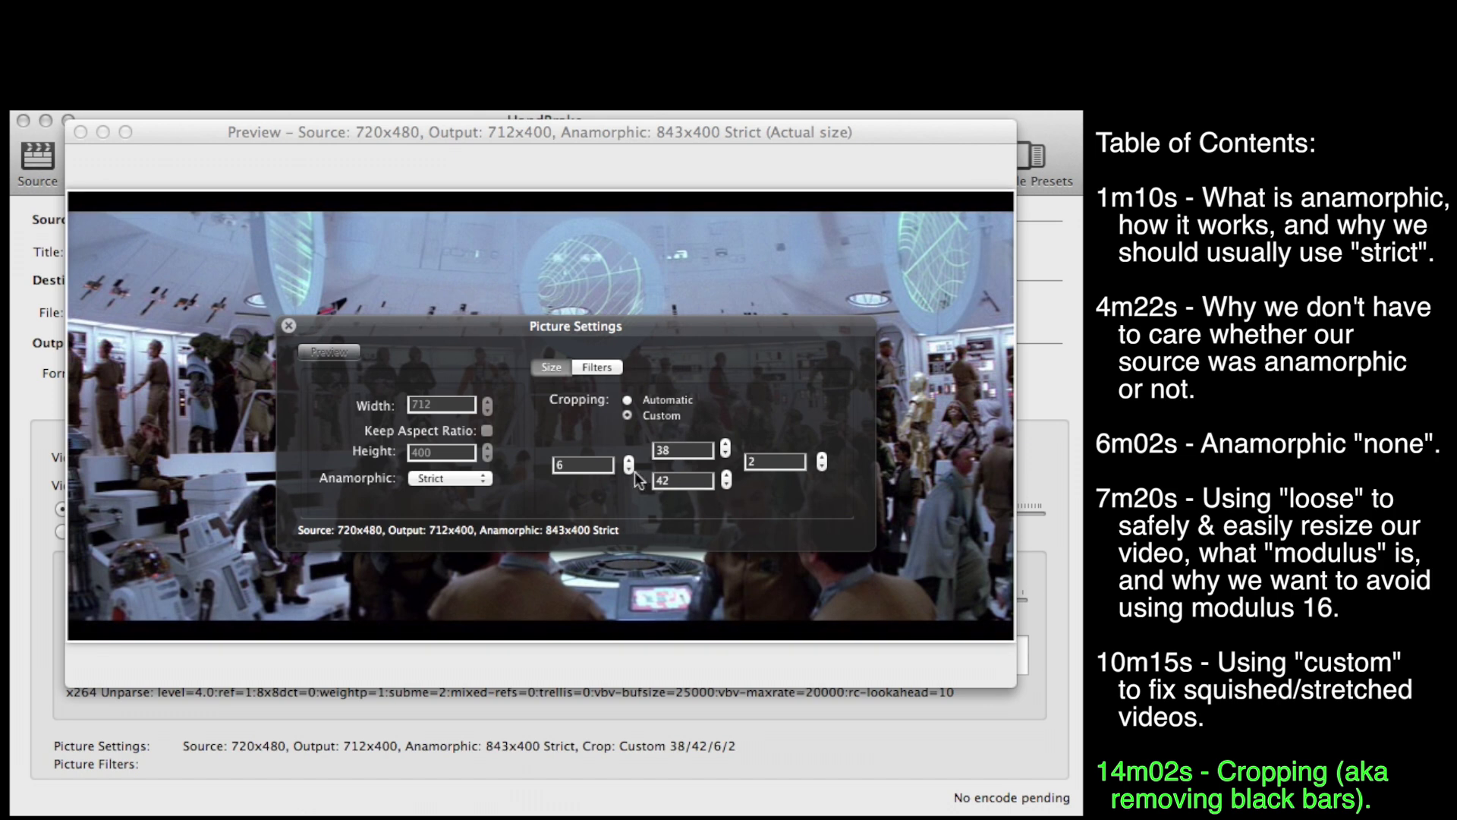
# Reduce both the left and right custom crop values to 0
pyautogui.doubleClick(629, 469)
pyautogui.click(629, 470)
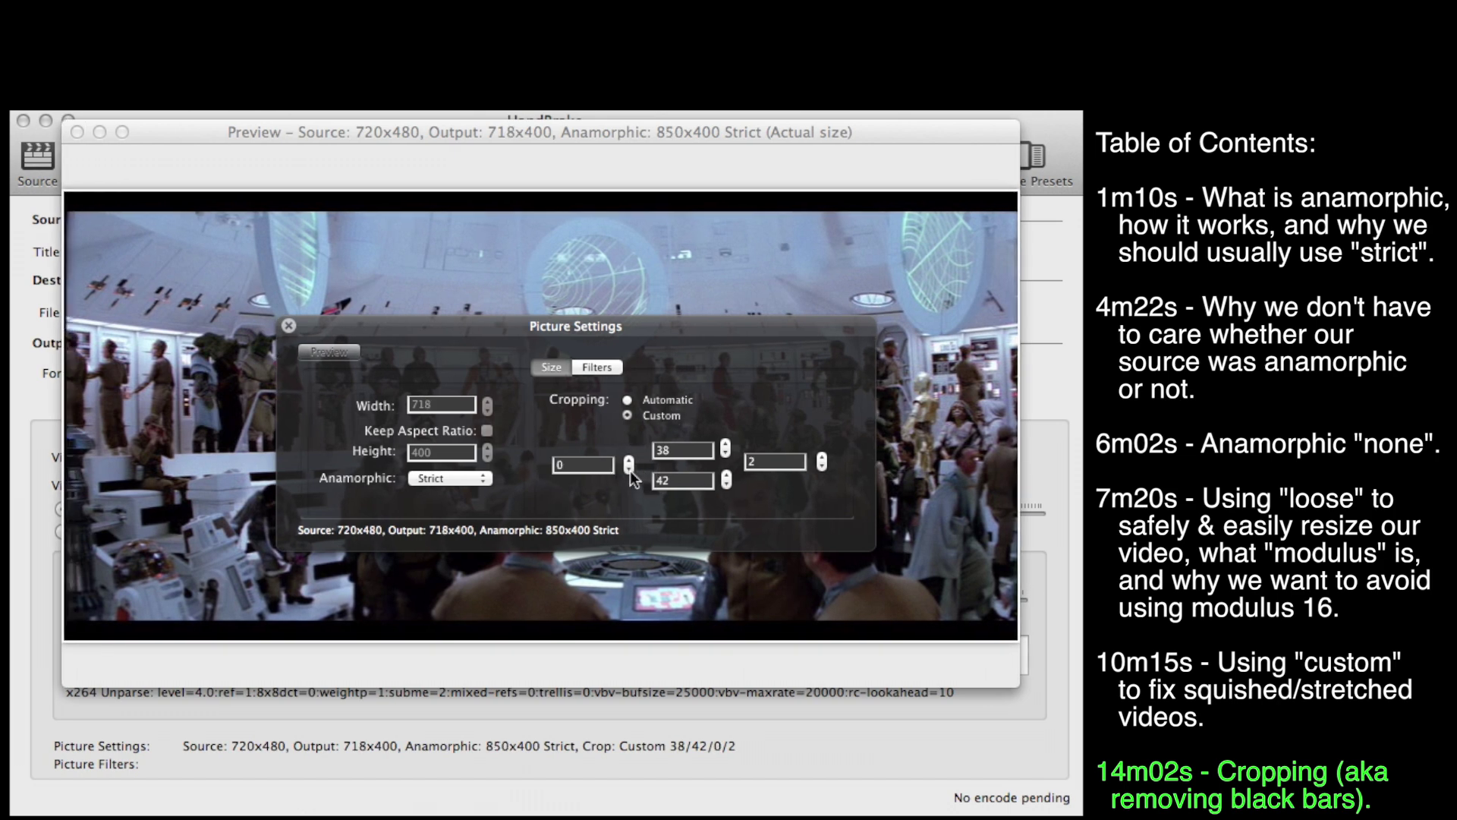
pyautogui.click(821, 469)
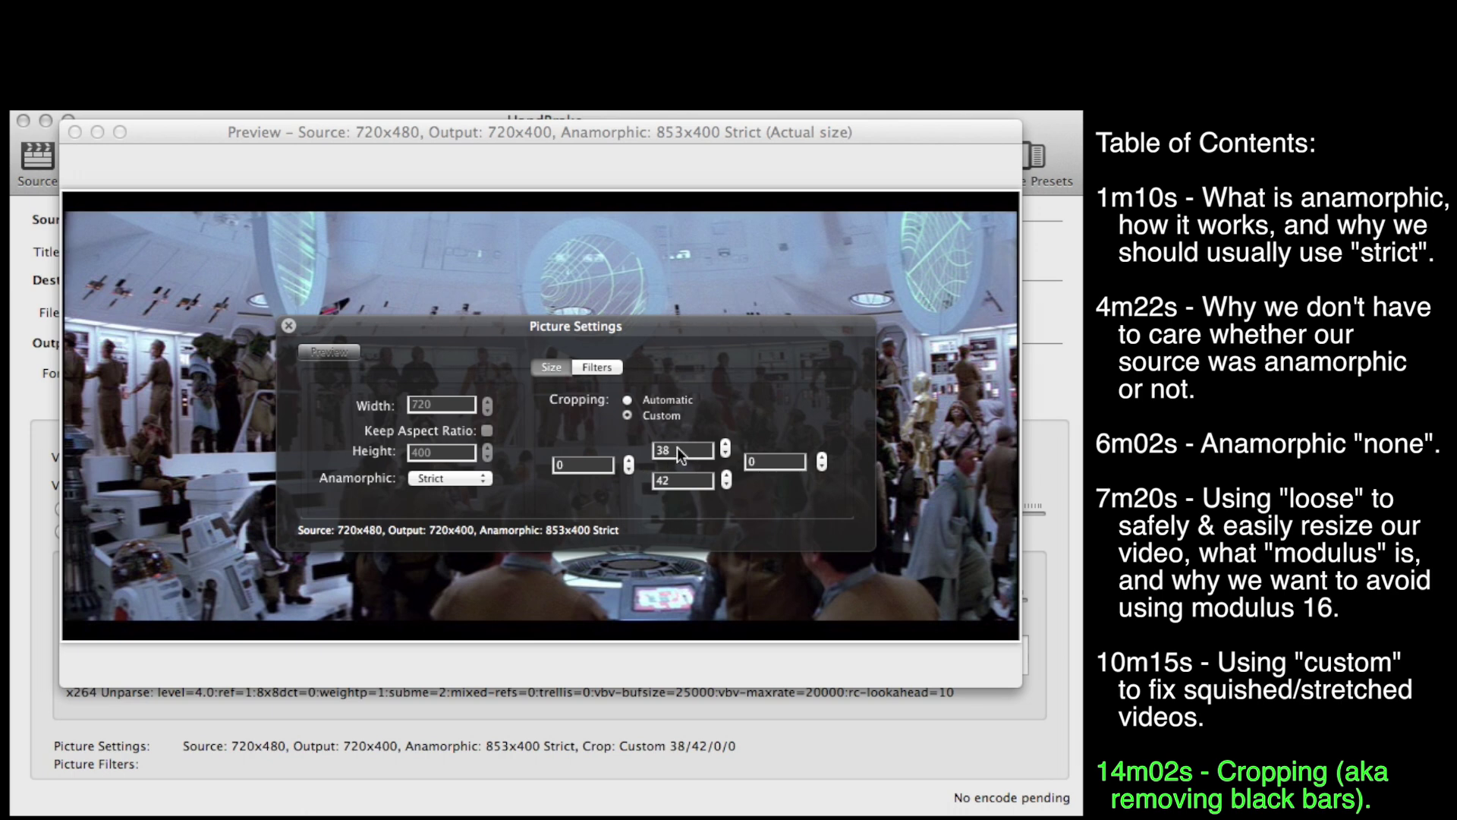
# Reapply automatic cropping, then over-crop with Custom values of 106 top, 102 bottom, 120 left and 86 right
pyautogui.click(638, 403)
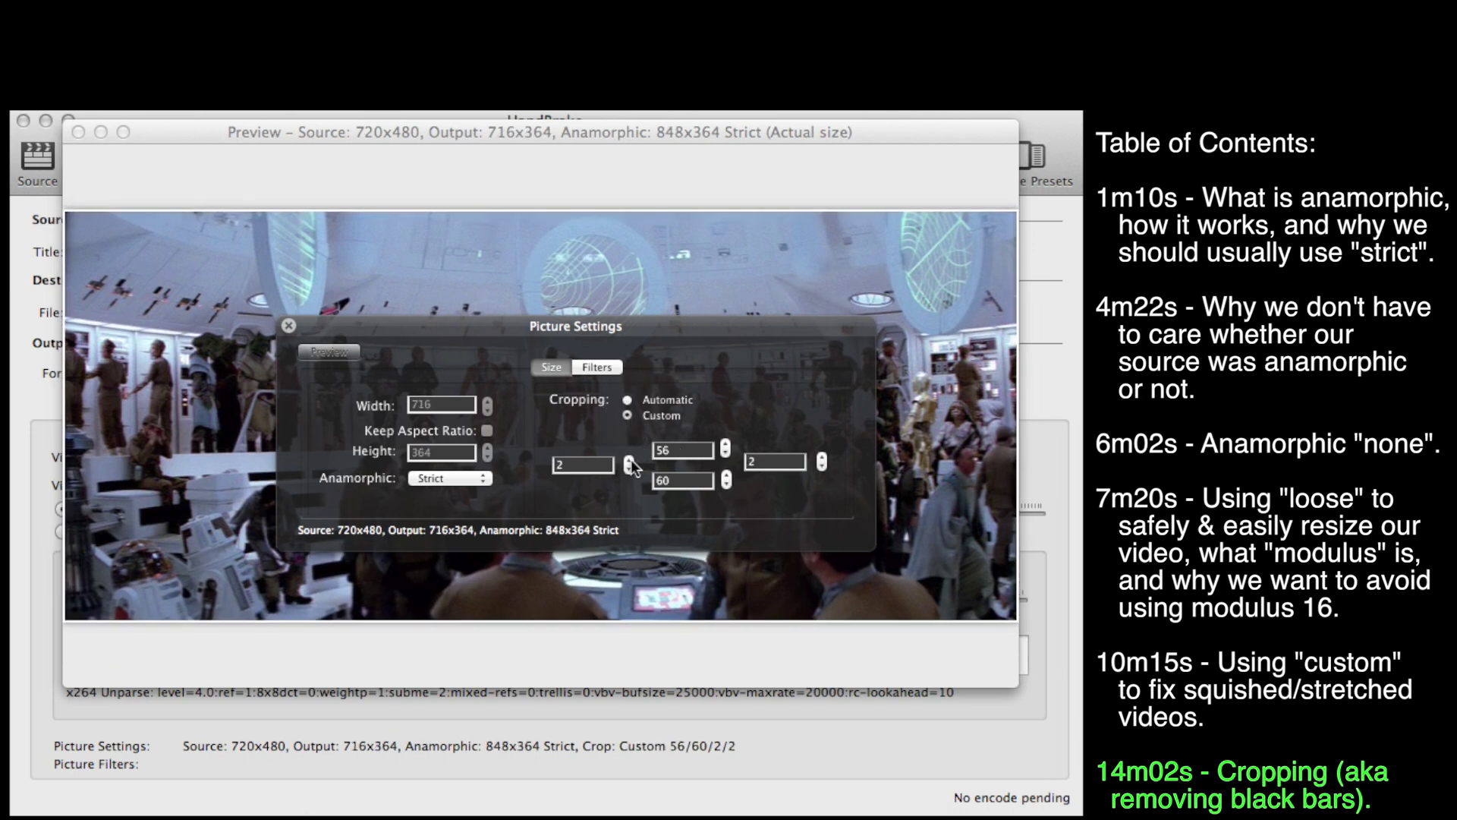
pyautogui.click(629, 459)
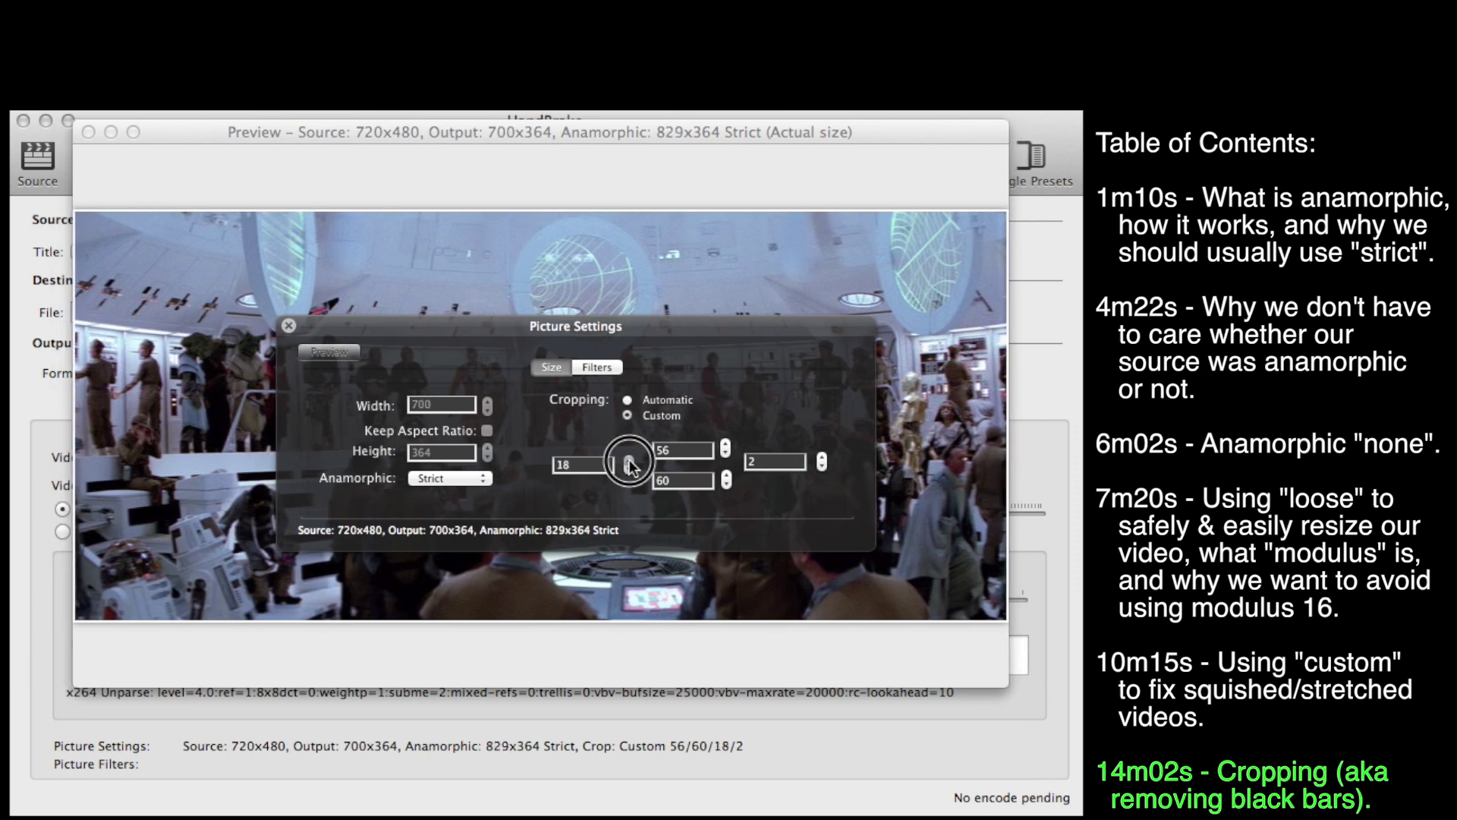
pyautogui.moveTo(629, 462); pyautogui.dragTo(630, 461)
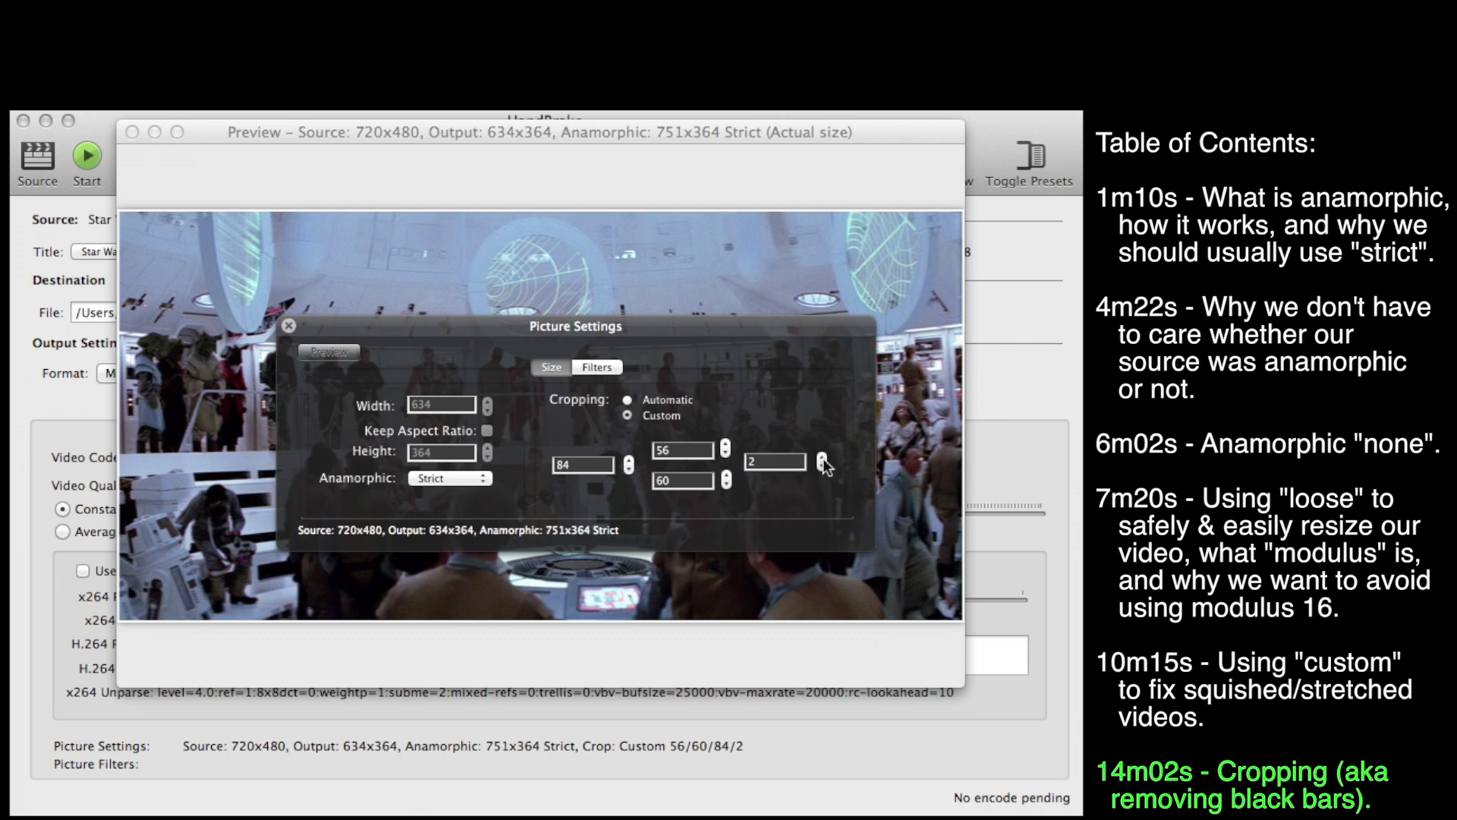
pyautogui.moveTo(822, 460); pyautogui.dragTo(822, 460)
pyautogui.click(629, 460)
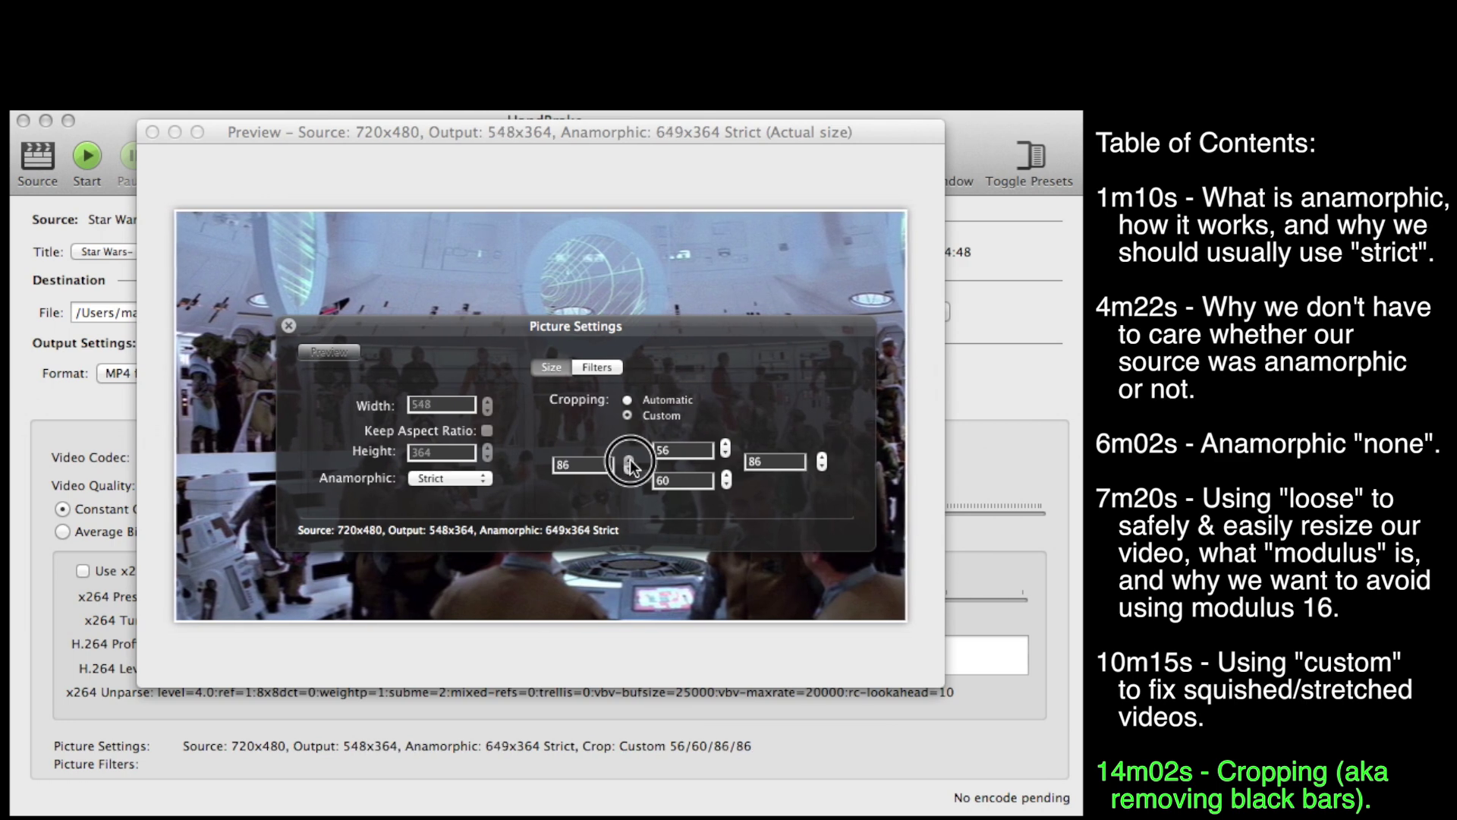
pyautogui.moveTo(629, 461); pyautogui.dragTo(629, 461)
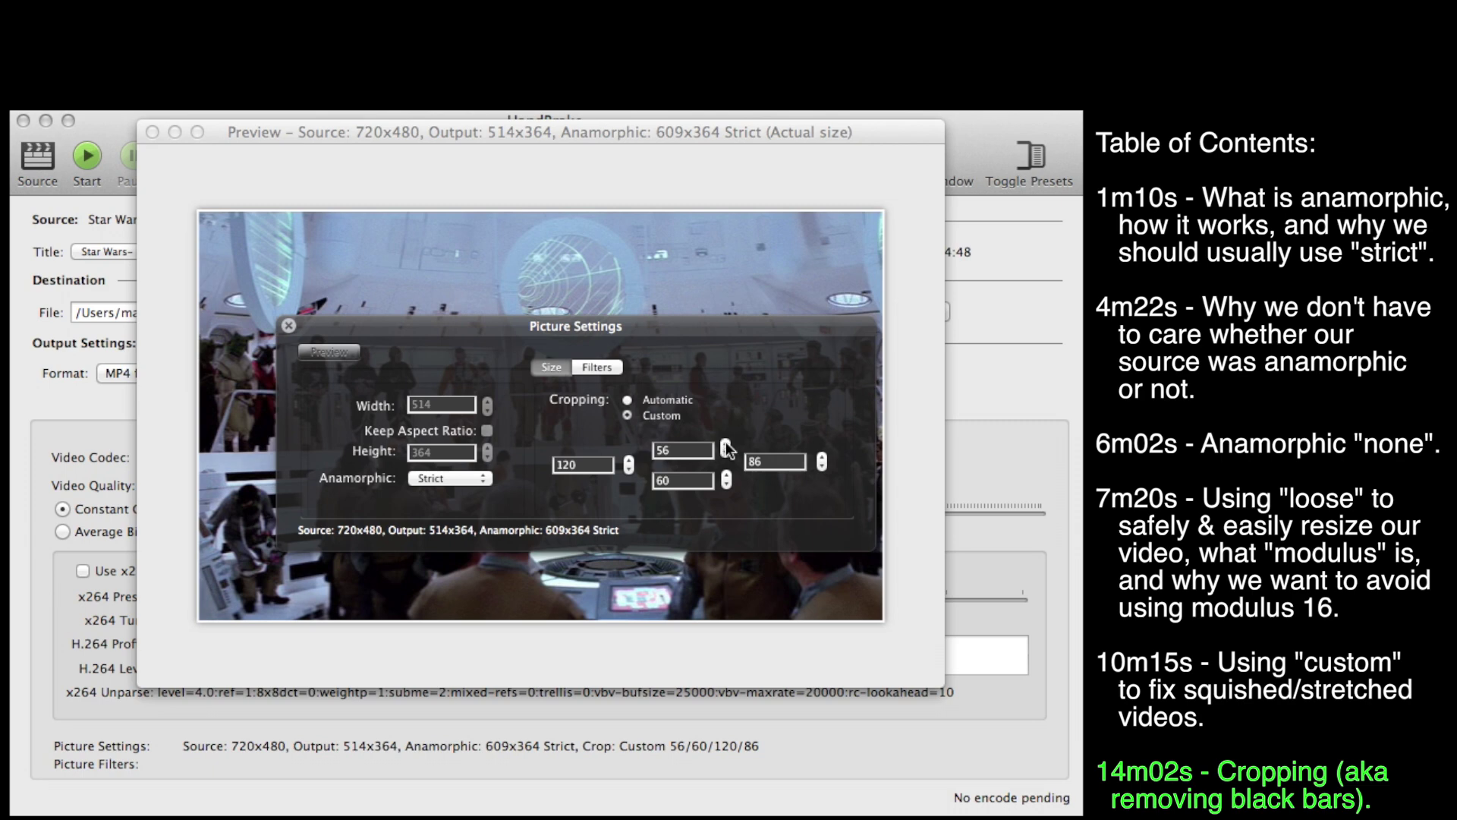
pyautogui.moveTo(726, 440); pyautogui.dragTo(725, 473)
pyautogui.click(724, 472)
# Move the picture settings off the cropped image and scrub the preview to a frame further on to examine the over-cropping
pyautogui.moveTo(409, 332); pyautogui.dragTo(440, 422)
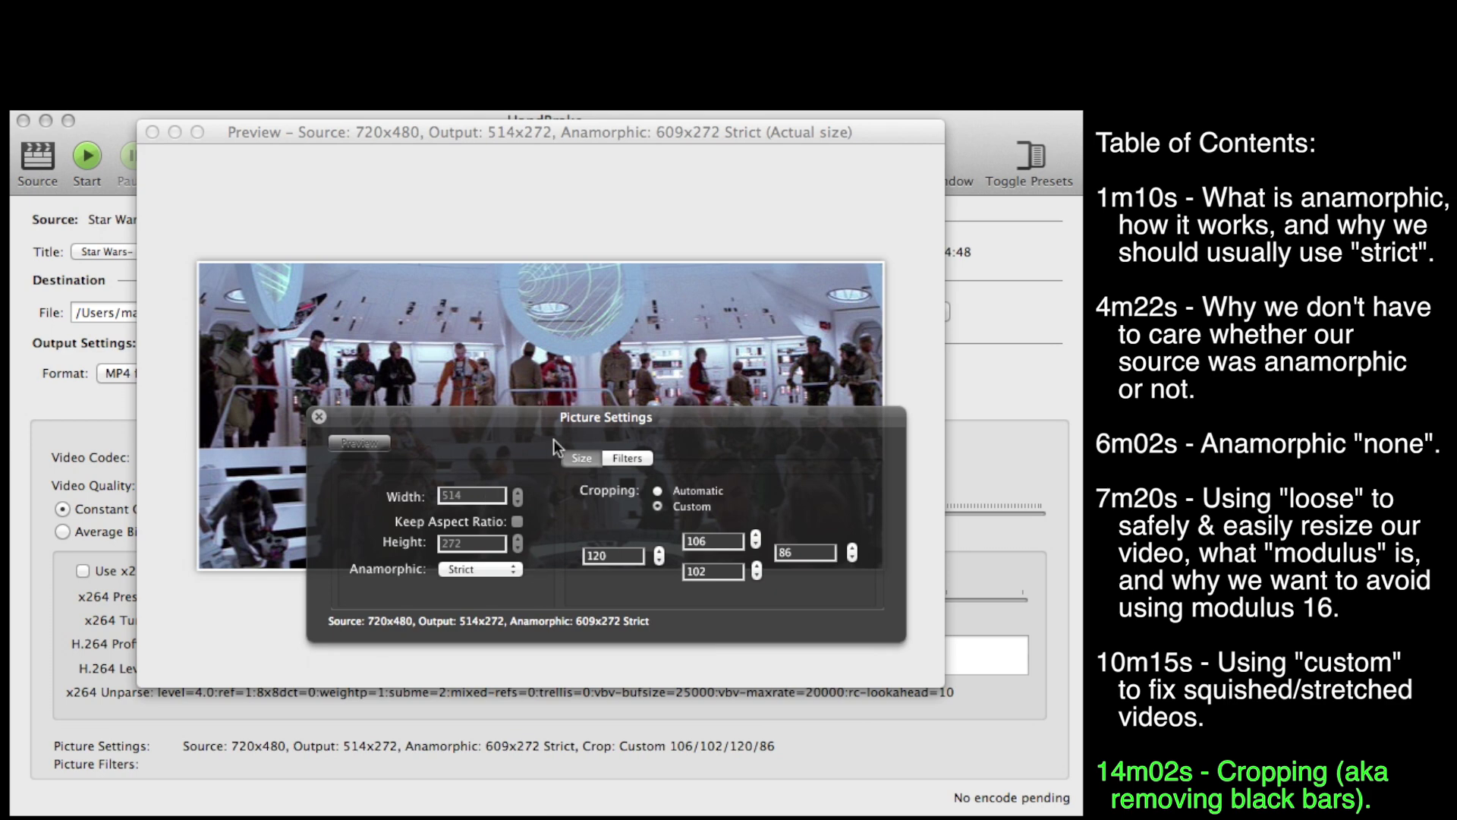
pyautogui.moveTo(530, 416); pyautogui.dragTo(693, 295)
pyautogui.moveTo(357, 556)
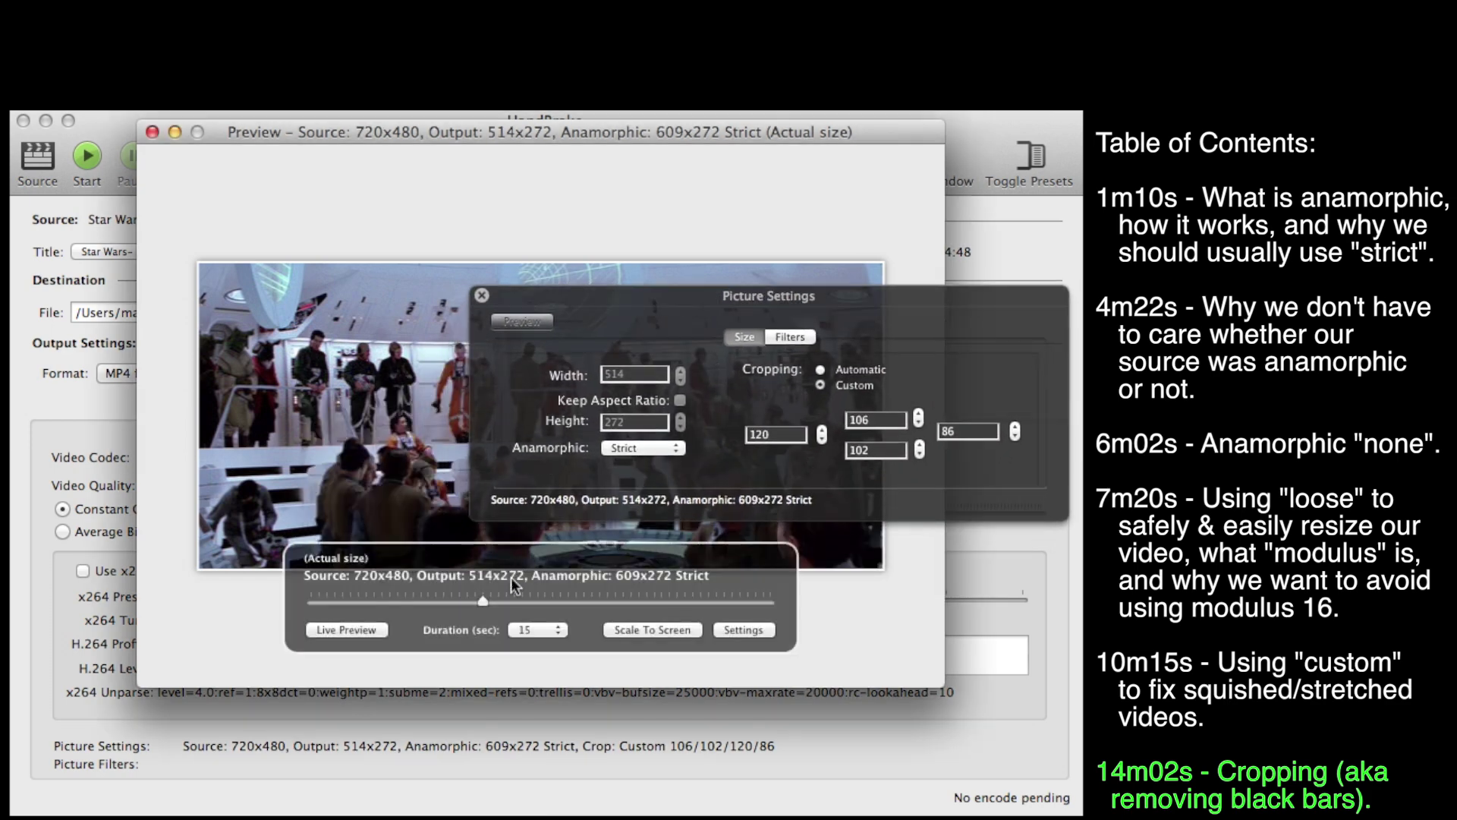
pyautogui.moveTo(478, 602); pyautogui.dragTo(624, 605)
pyautogui.moveTo(738, 641); pyautogui.dragTo(666, 288)
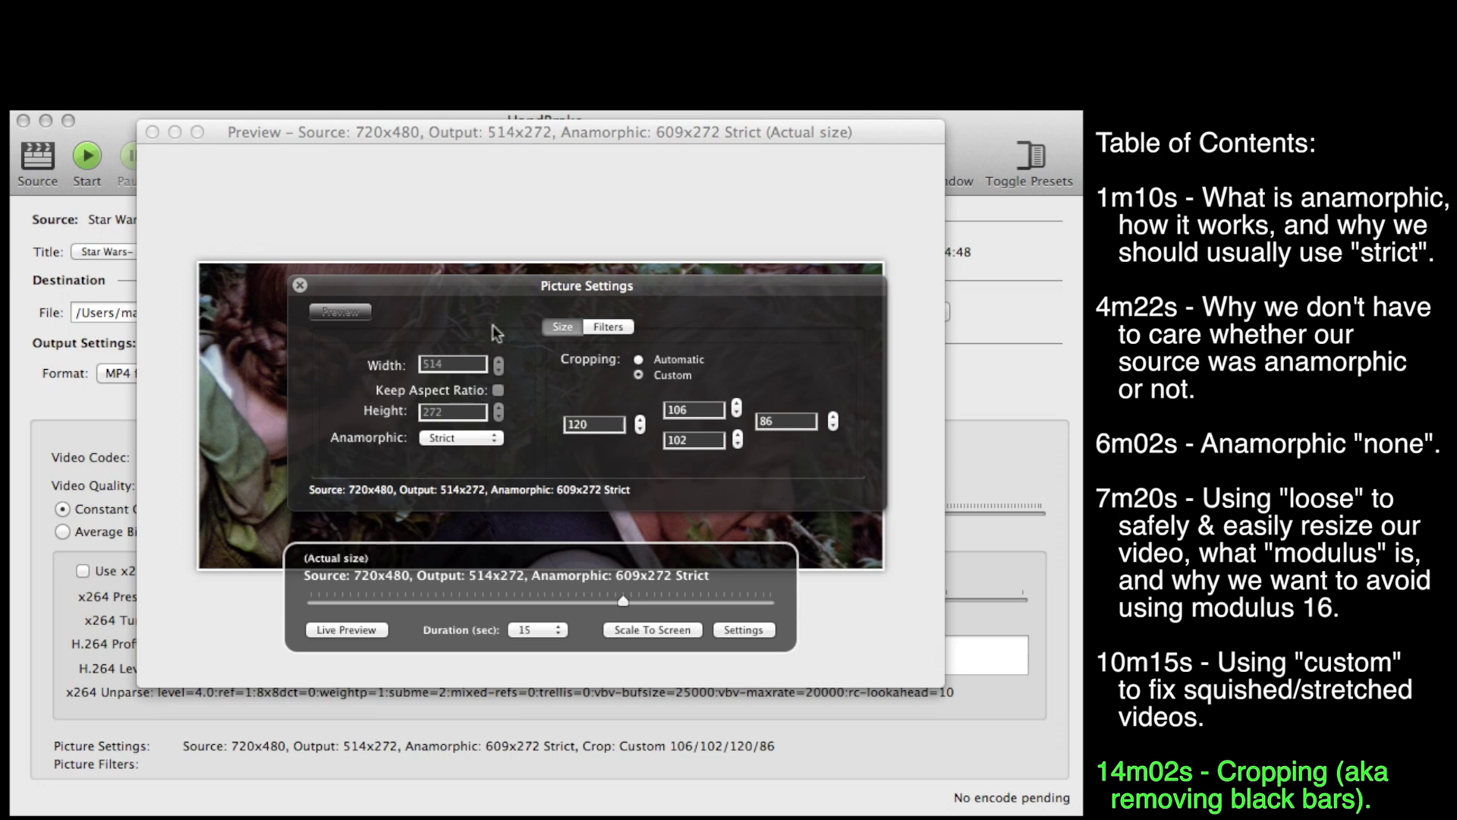
pyautogui.moveTo(486, 282); pyautogui.dragTo(480, 223)
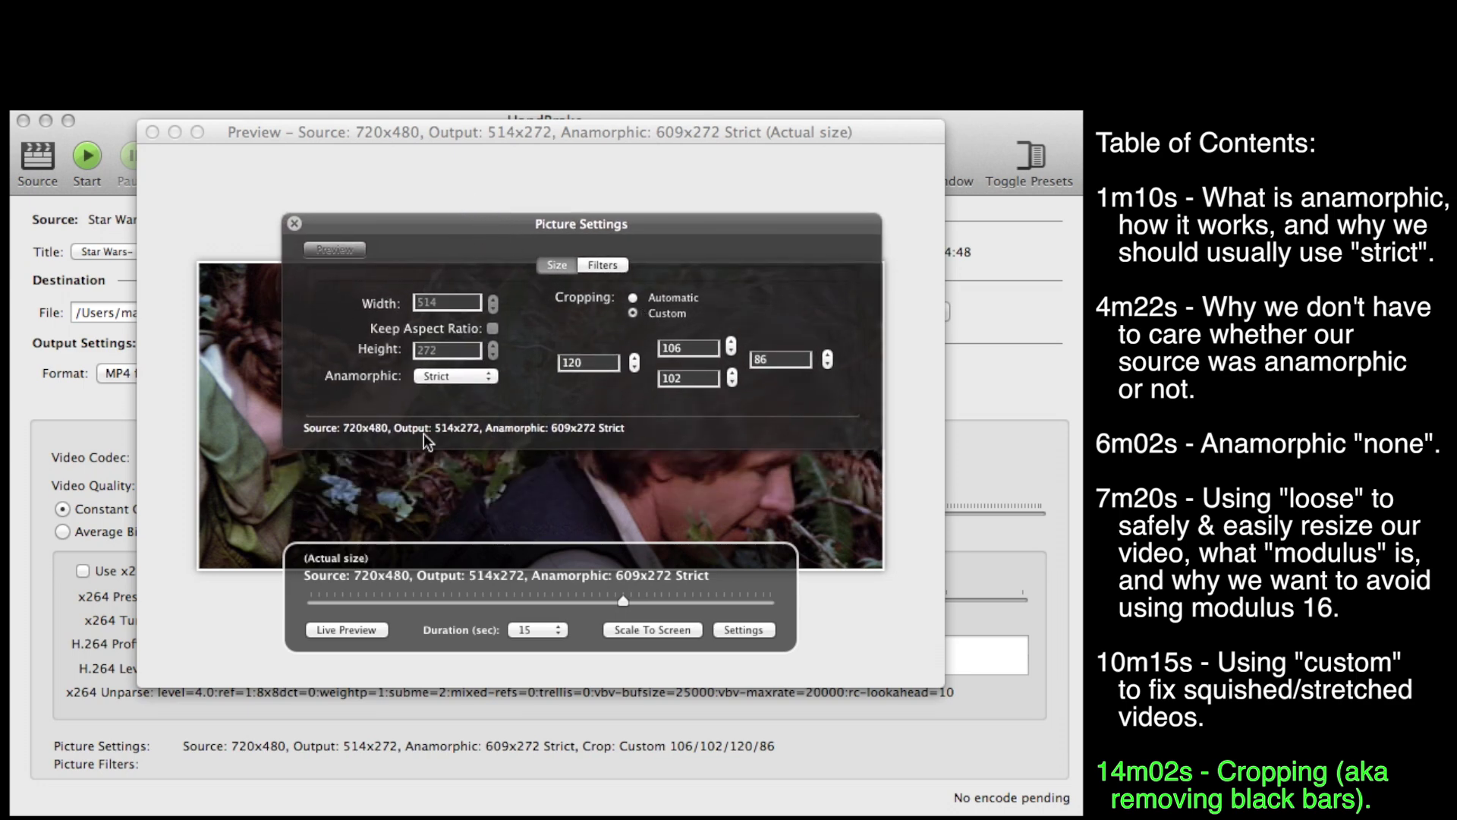
# Set the cropping back to Automatic, keeping Anamorphic on Strict
pyautogui.click(435, 377)
pyautogui.click(337, 380)
pyautogui.click(633, 298)
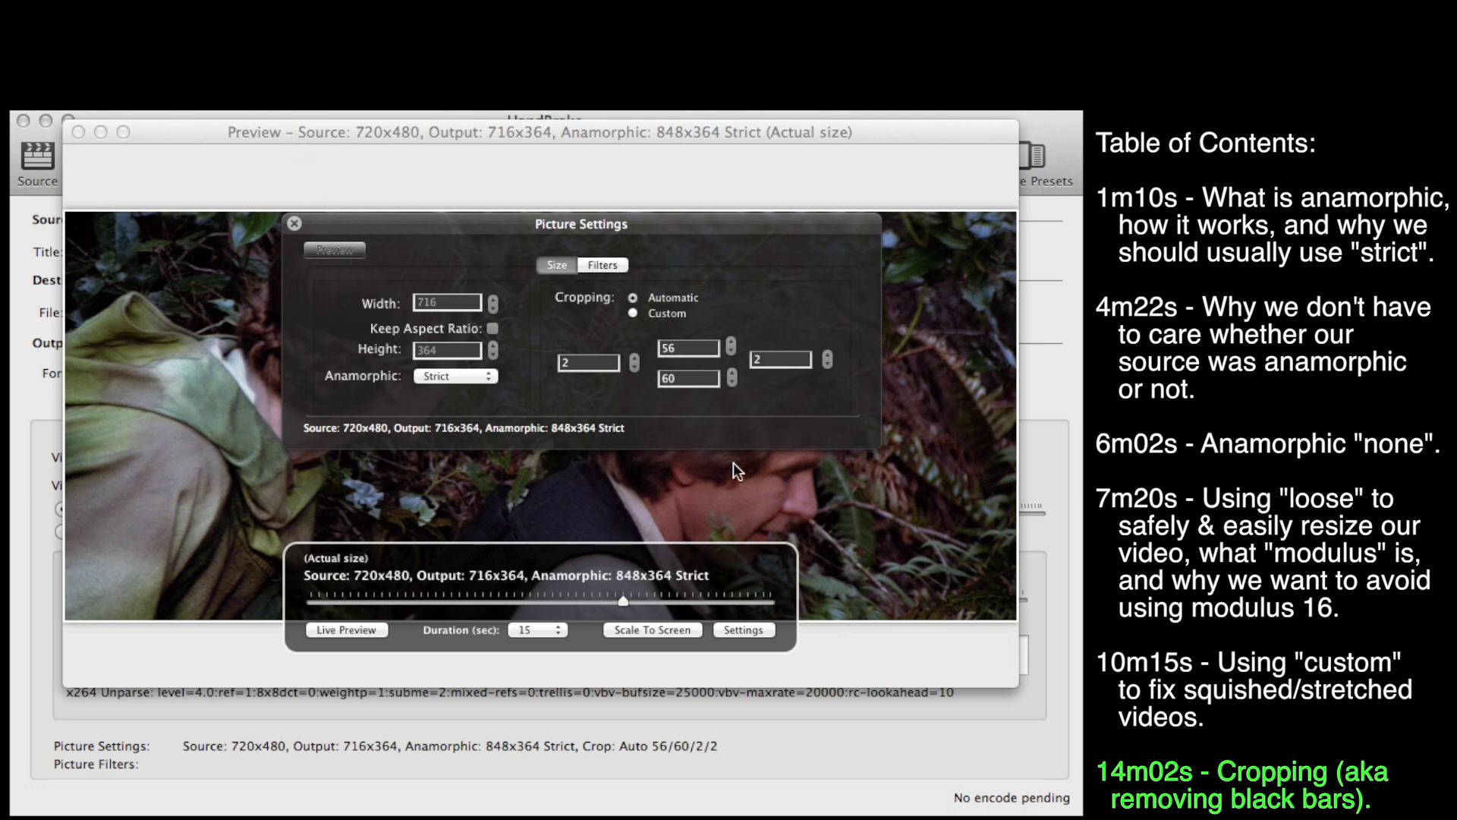
pyautogui.click(681, 350)
pyautogui.moveTo(375, 440); pyautogui.dragTo(377, 437)
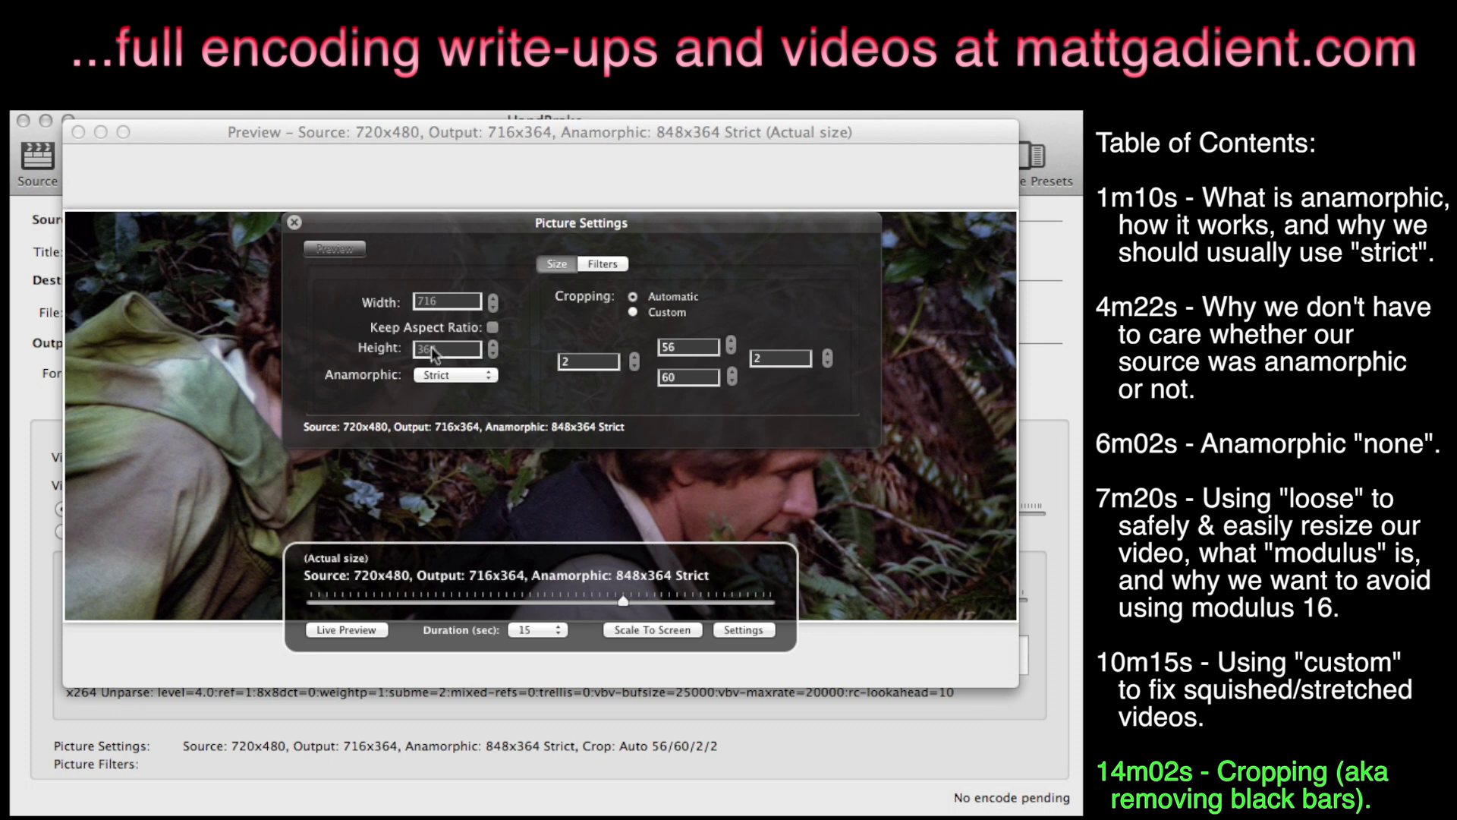
# Try the Loose Anamorphic mode with automatic cropping and return the mode to Strict
pyautogui.click(452, 375)
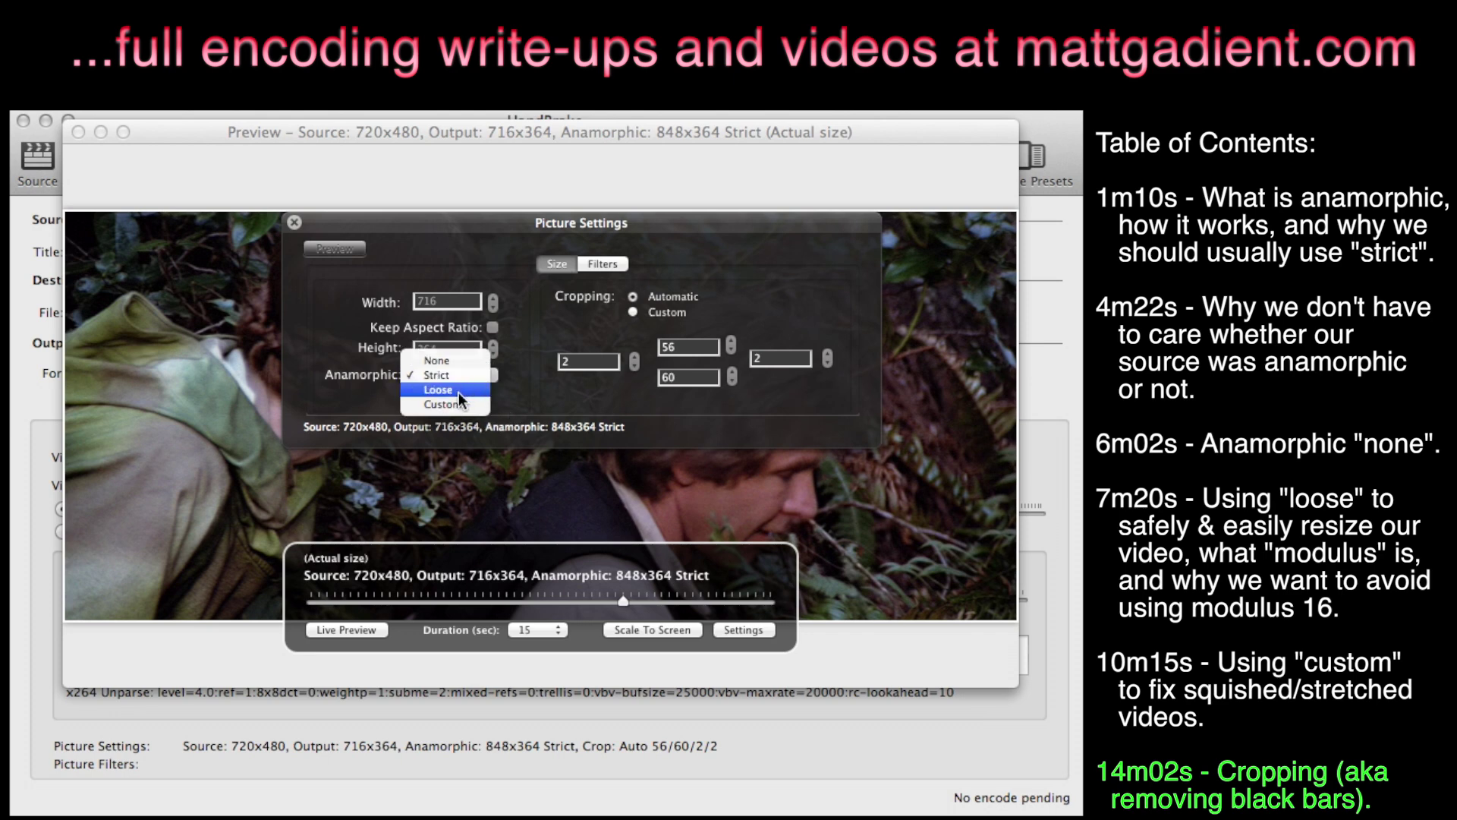
pyautogui.click(459, 392)
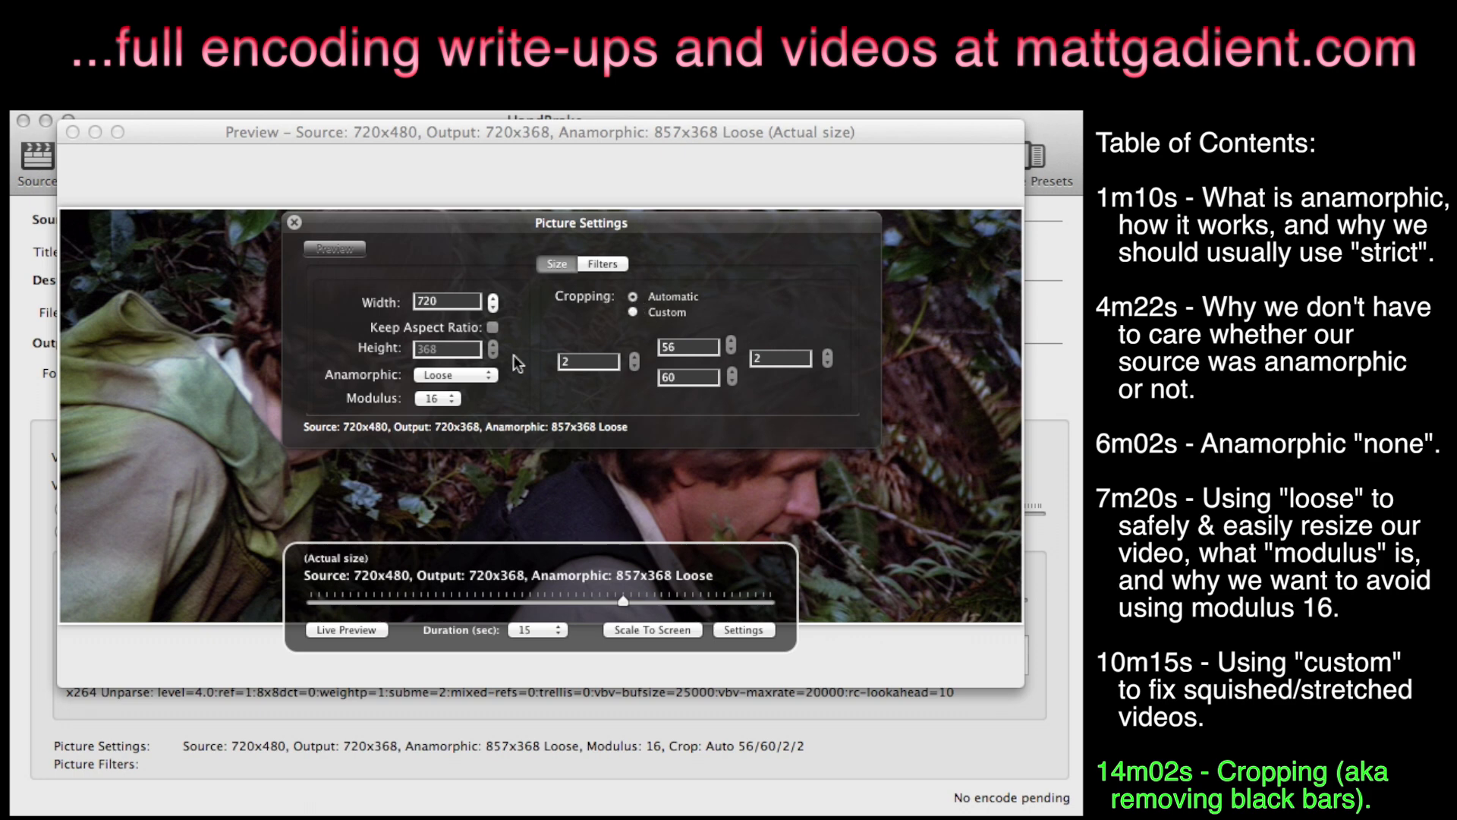
pyautogui.click(476, 377)
pyautogui.click(459, 360)
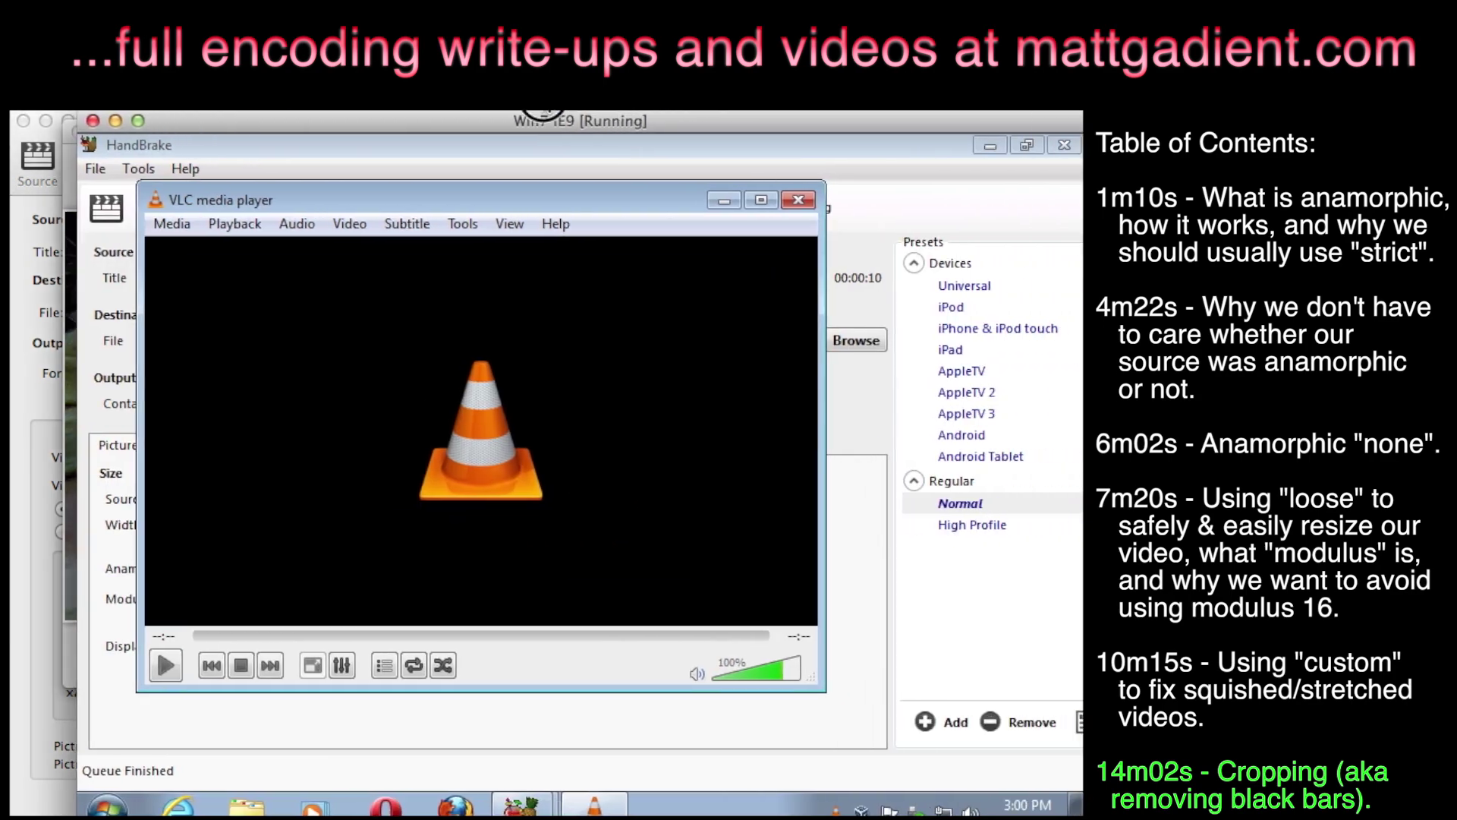
# Play the video preview in VLC in the Windows virtual machine, reposition the player and close it
pyautogui.click(162, 665)
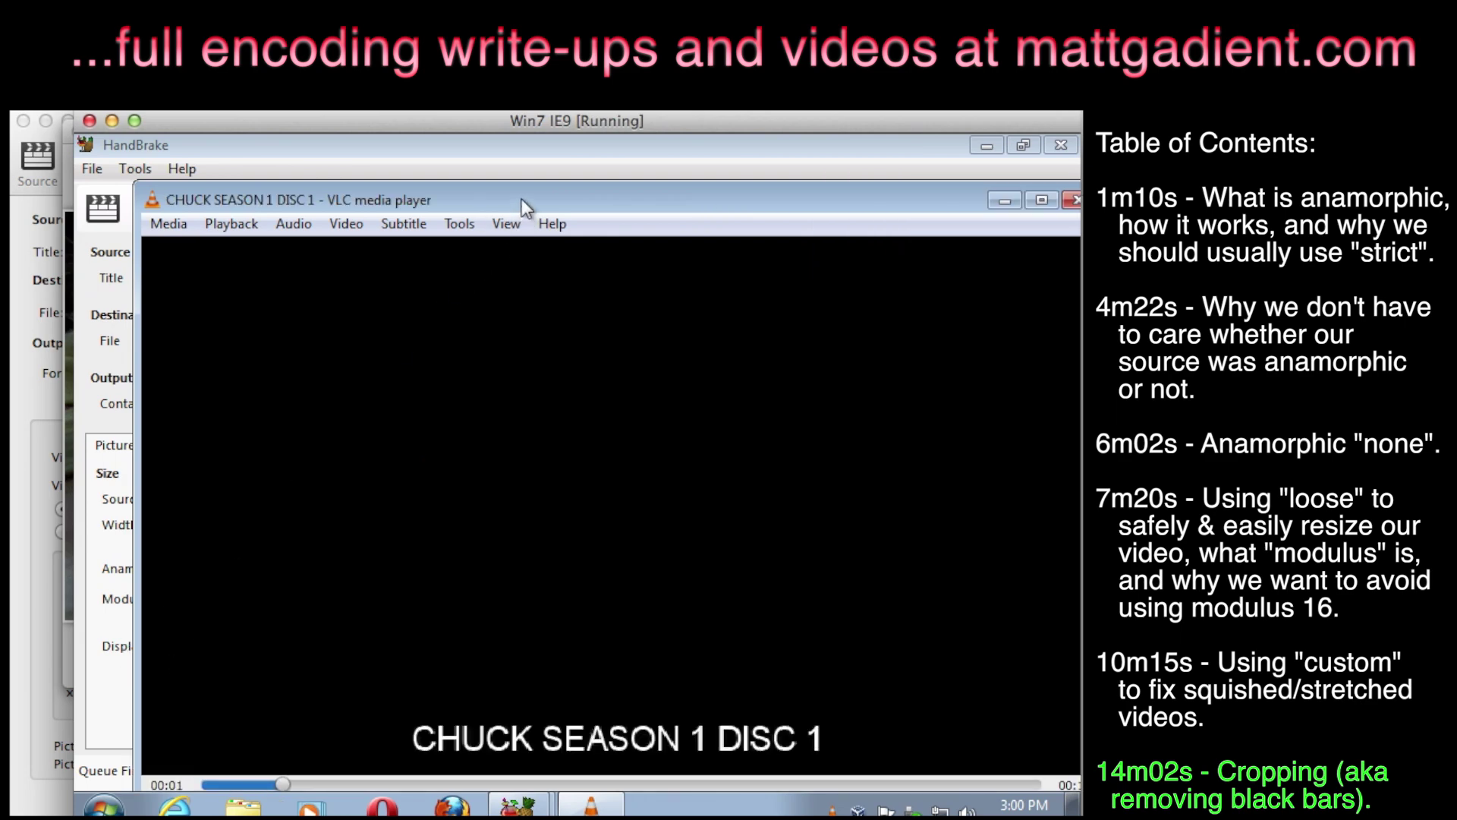
pyautogui.moveTo(546, 192); pyautogui.dragTo(444, 173)
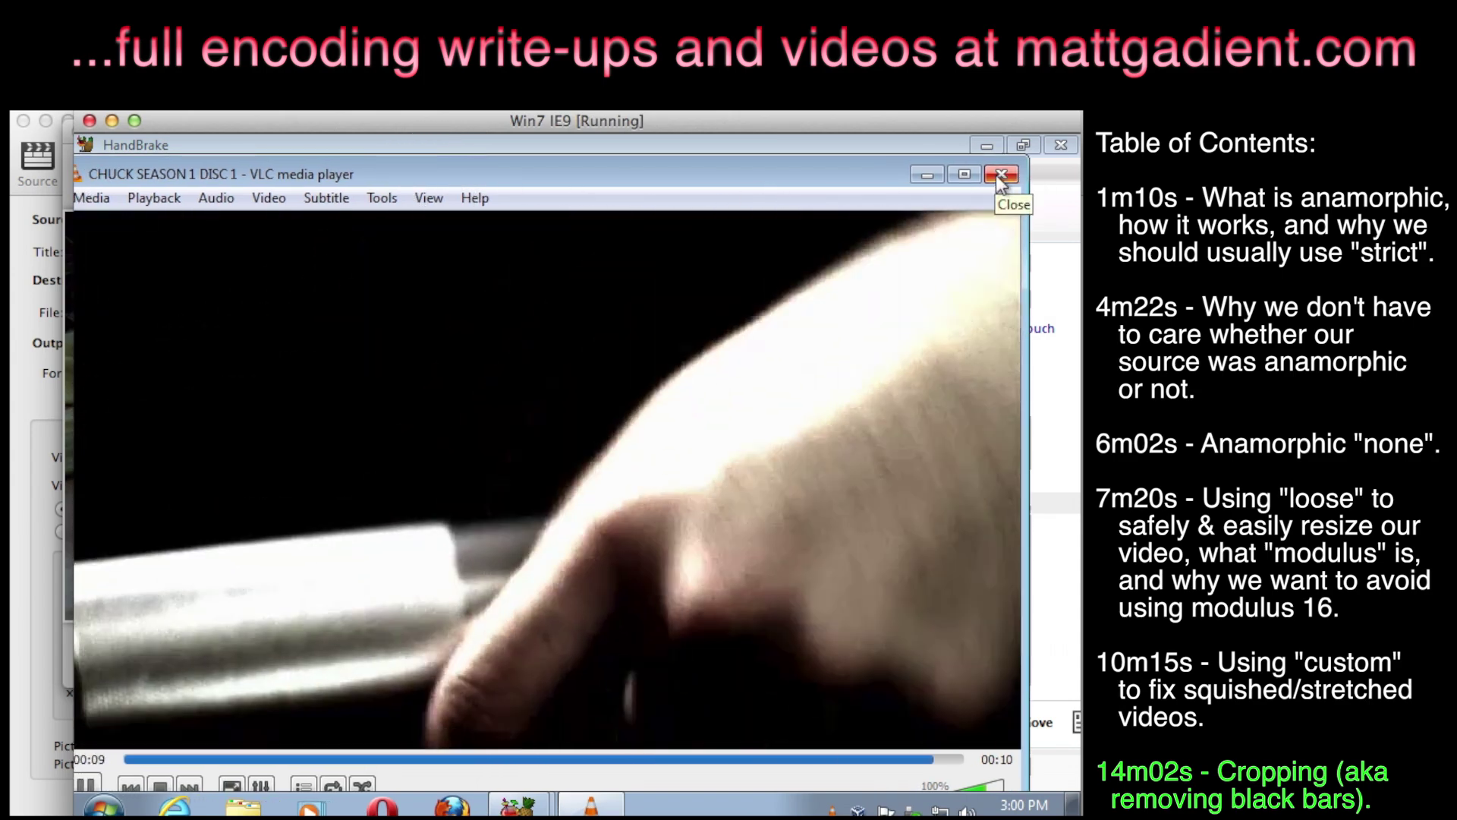
pyautogui.click(997, 176)
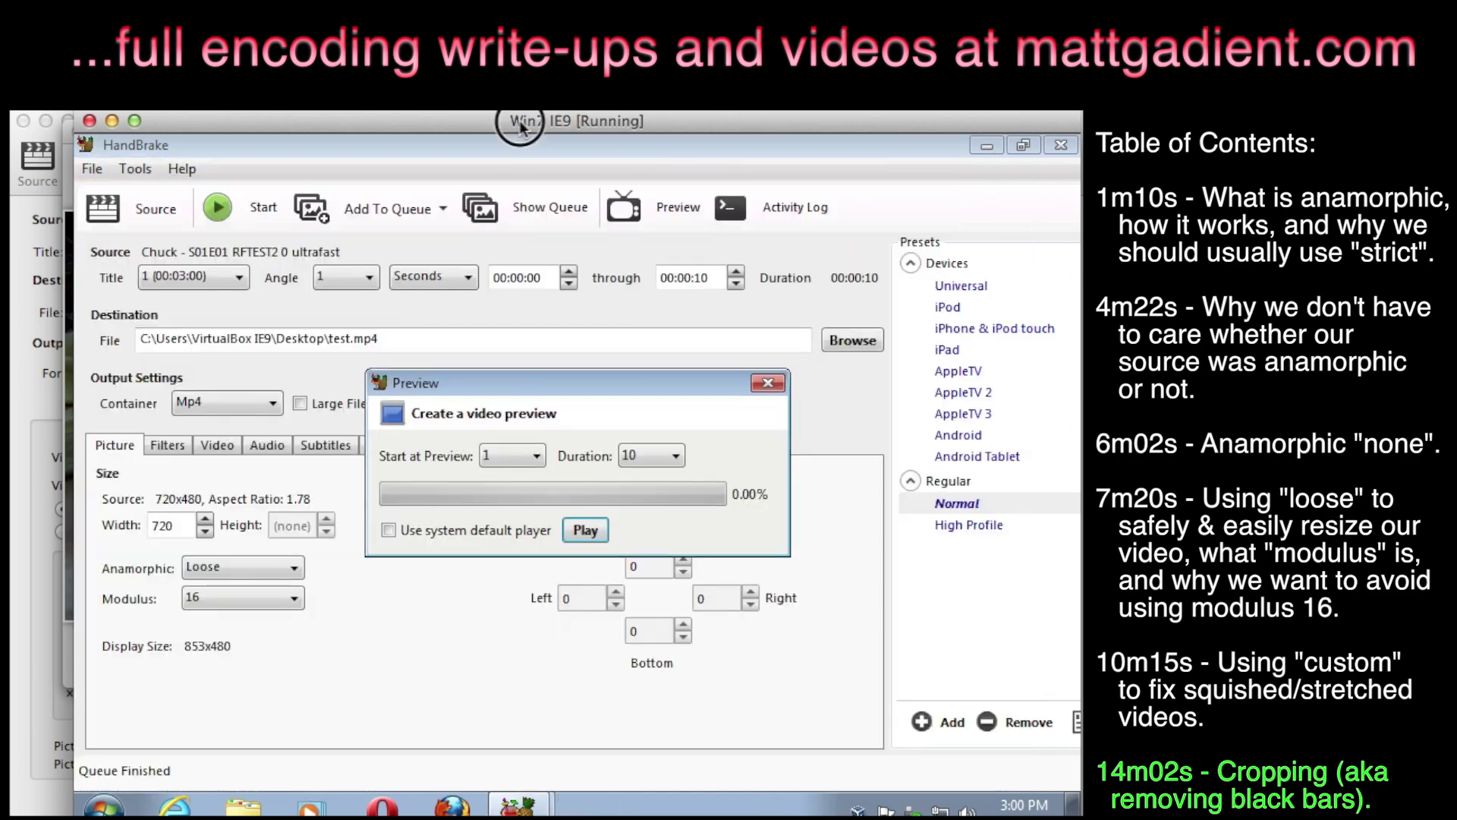